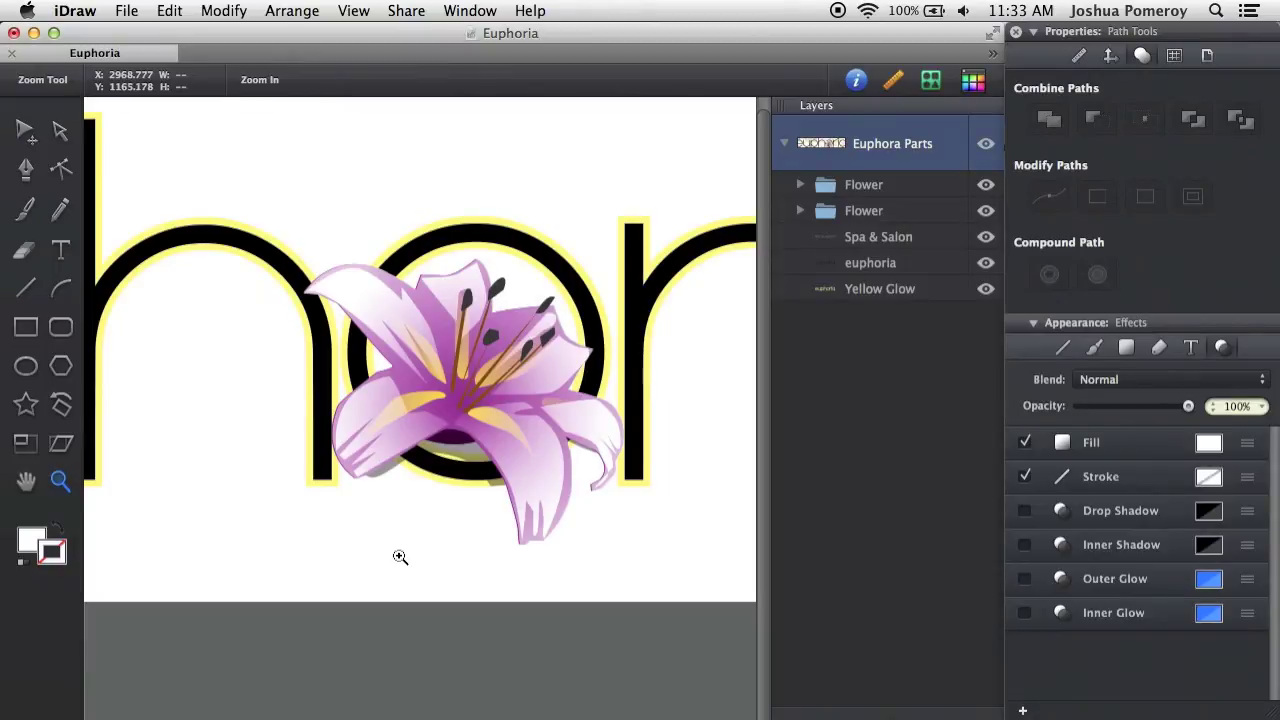
Step: Select the Spa & Salon lettering and check whether Convert Text to Outlines can be applied to it
click(400, 557)
drag(486, 603, 584, 605)
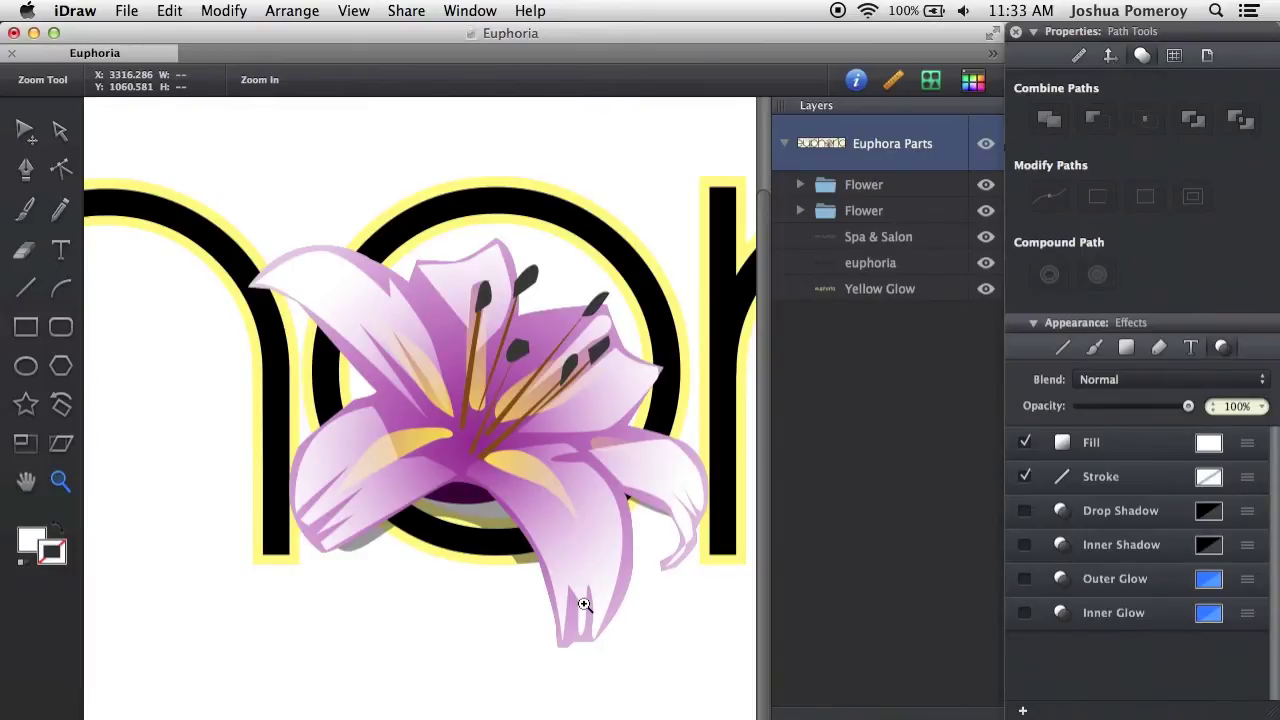
click(26, 131)
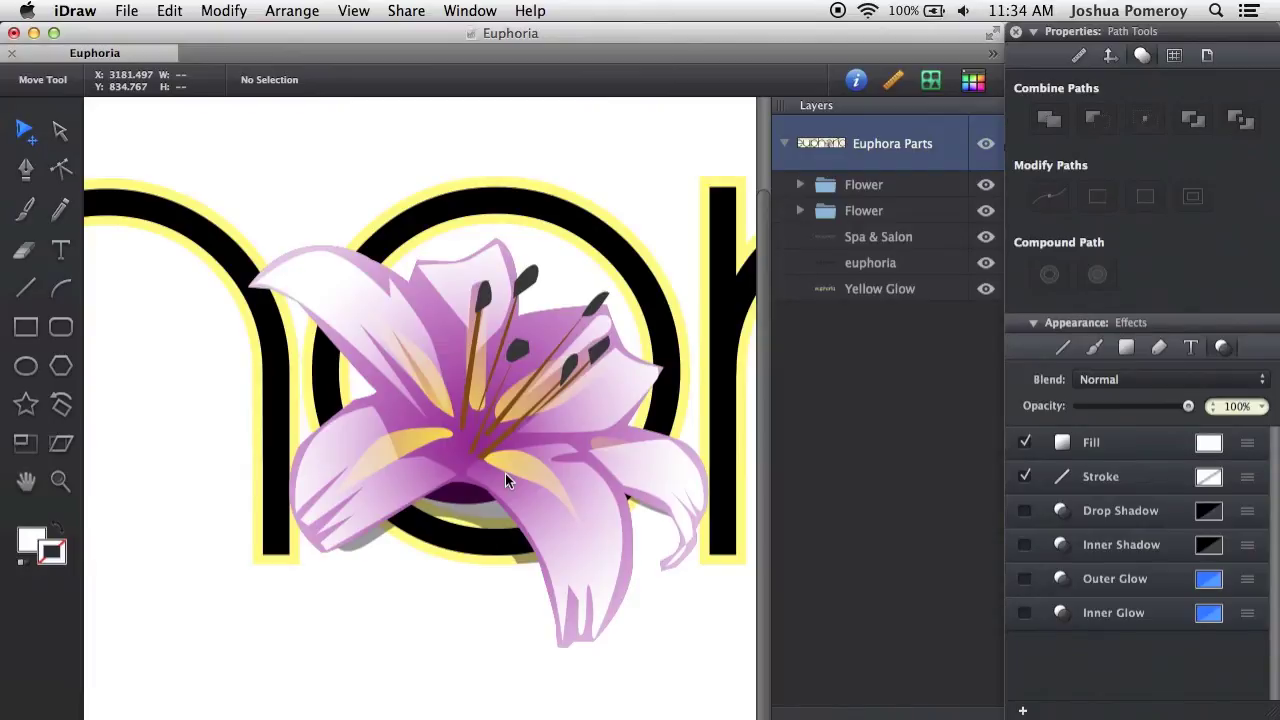
scroll(522, 440, right, 5)
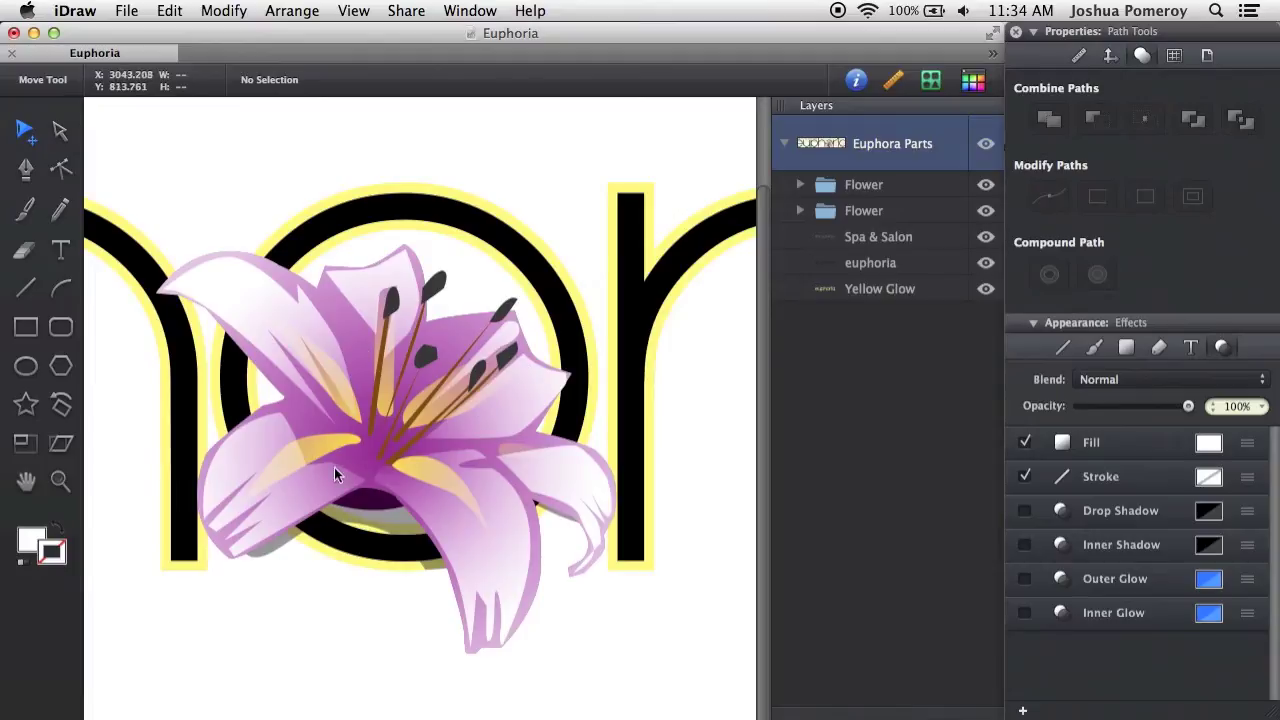
key(super+0)
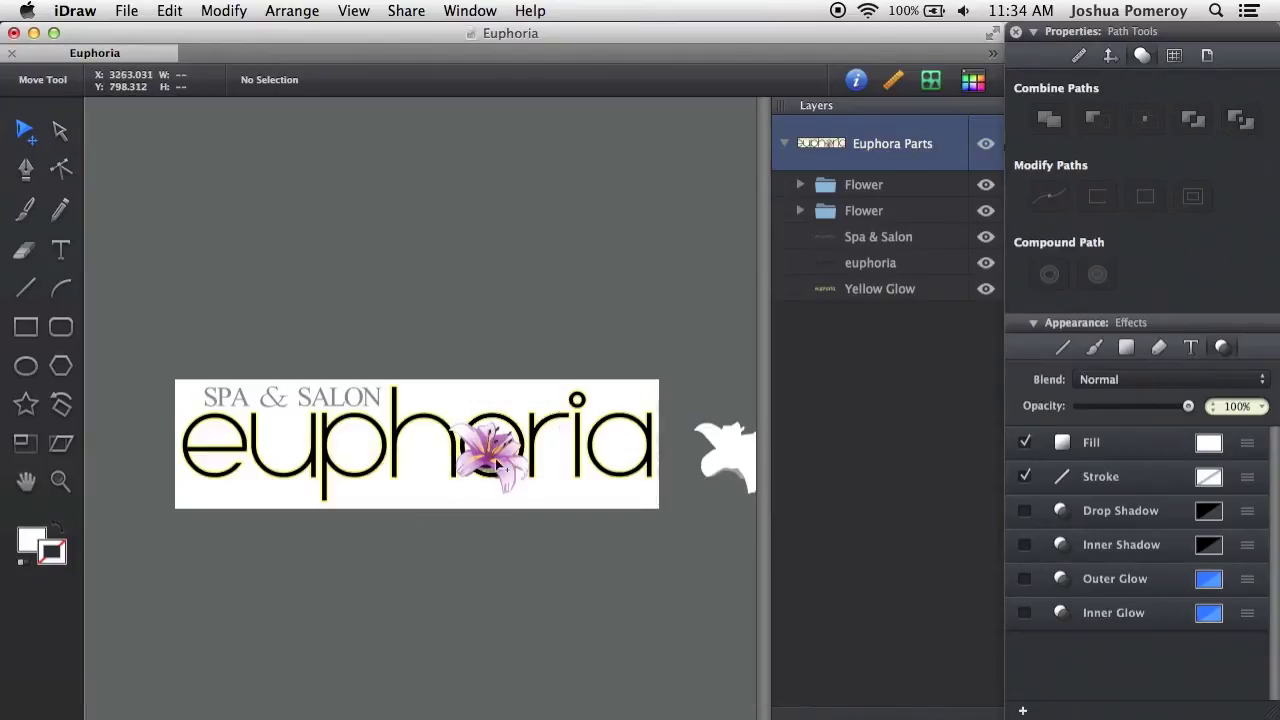
scroll(363, 411, up, 5)
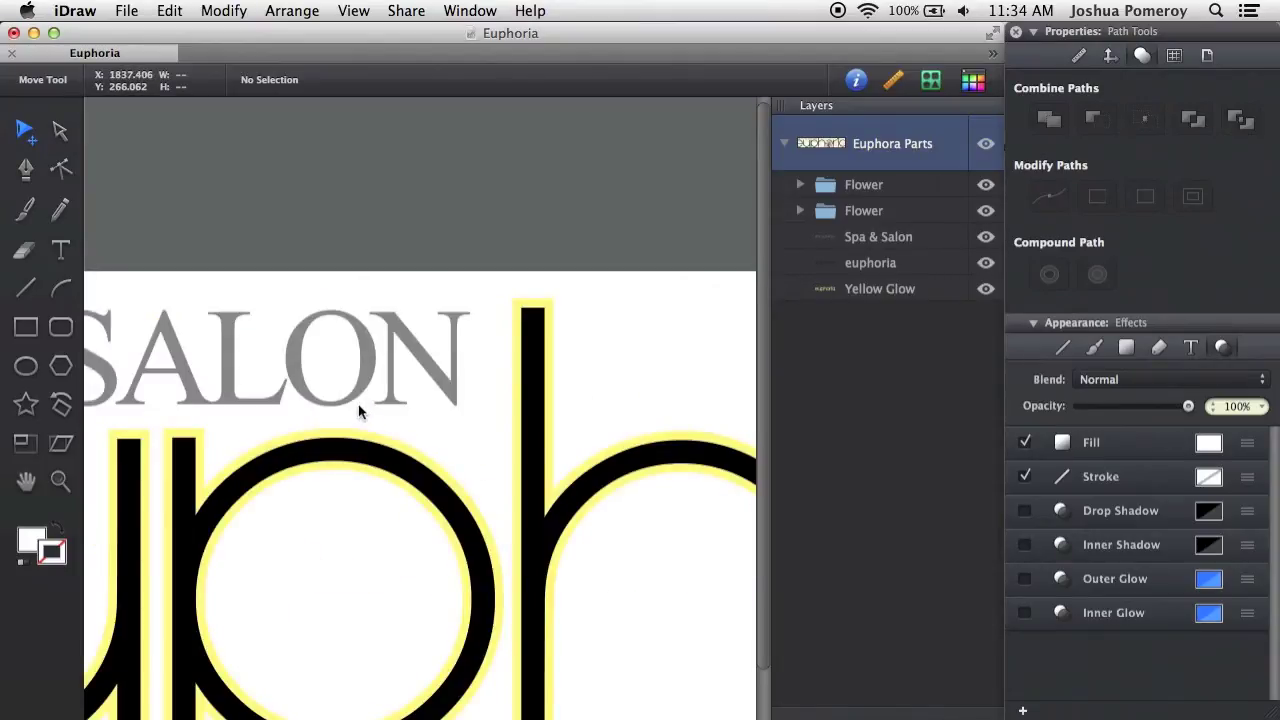
click(368, 377)
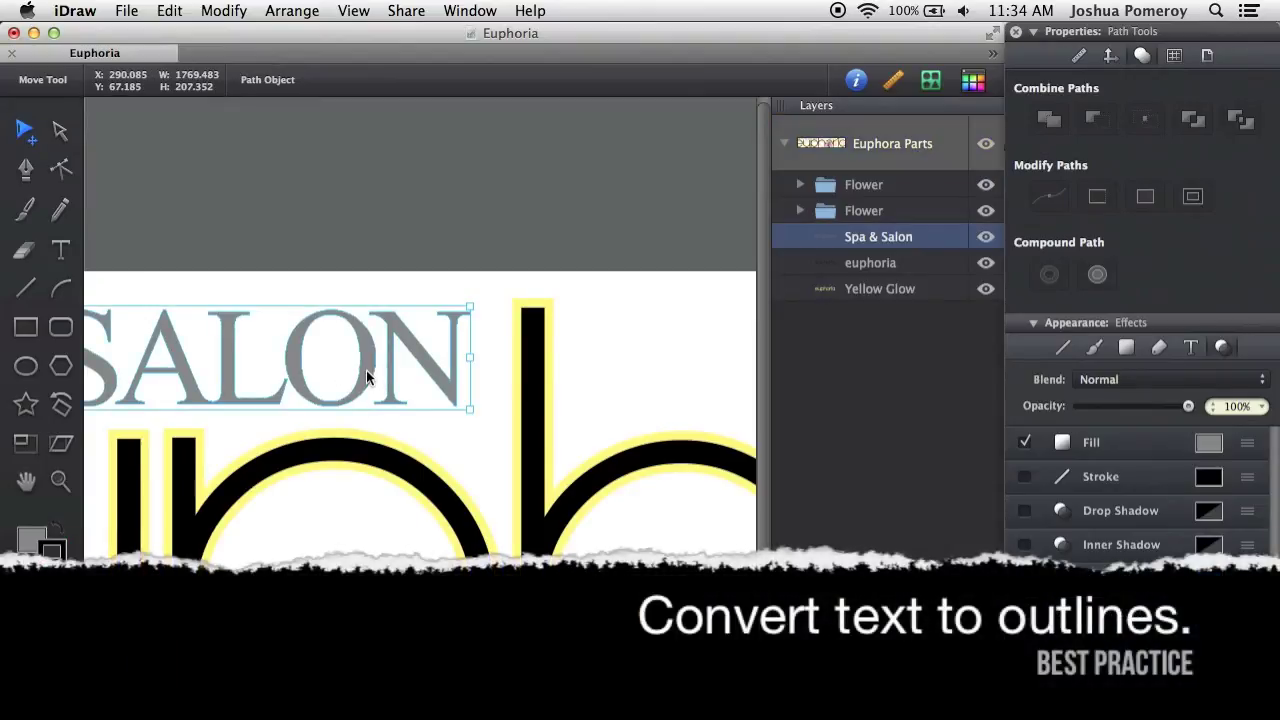
key(super+shift+o)
drag(309, 480, 372, 357)
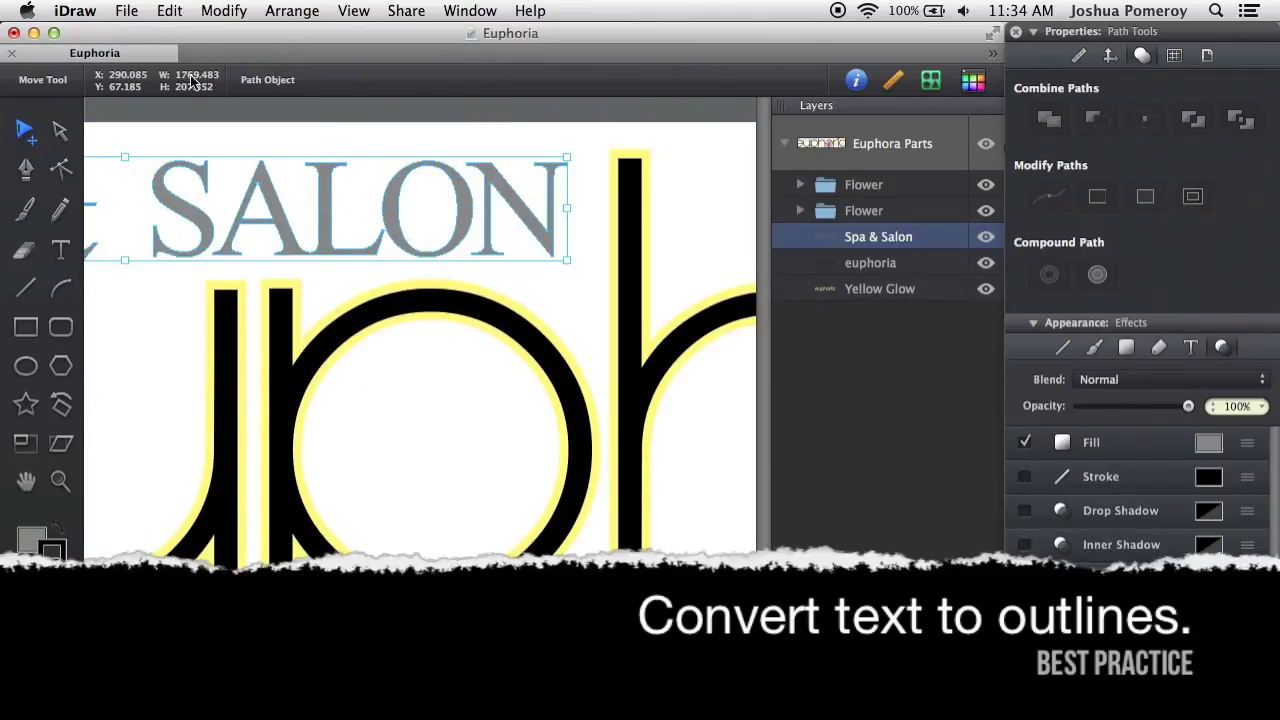
click(223, 10)
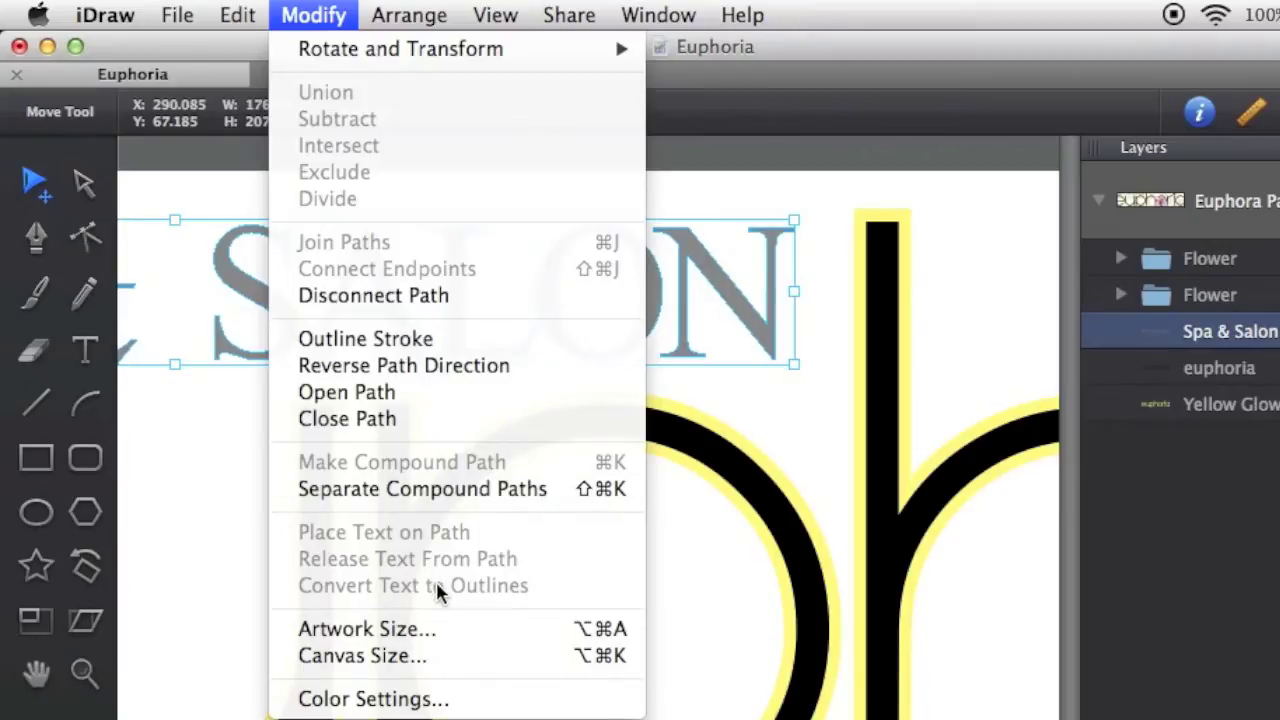
click(686, 162)
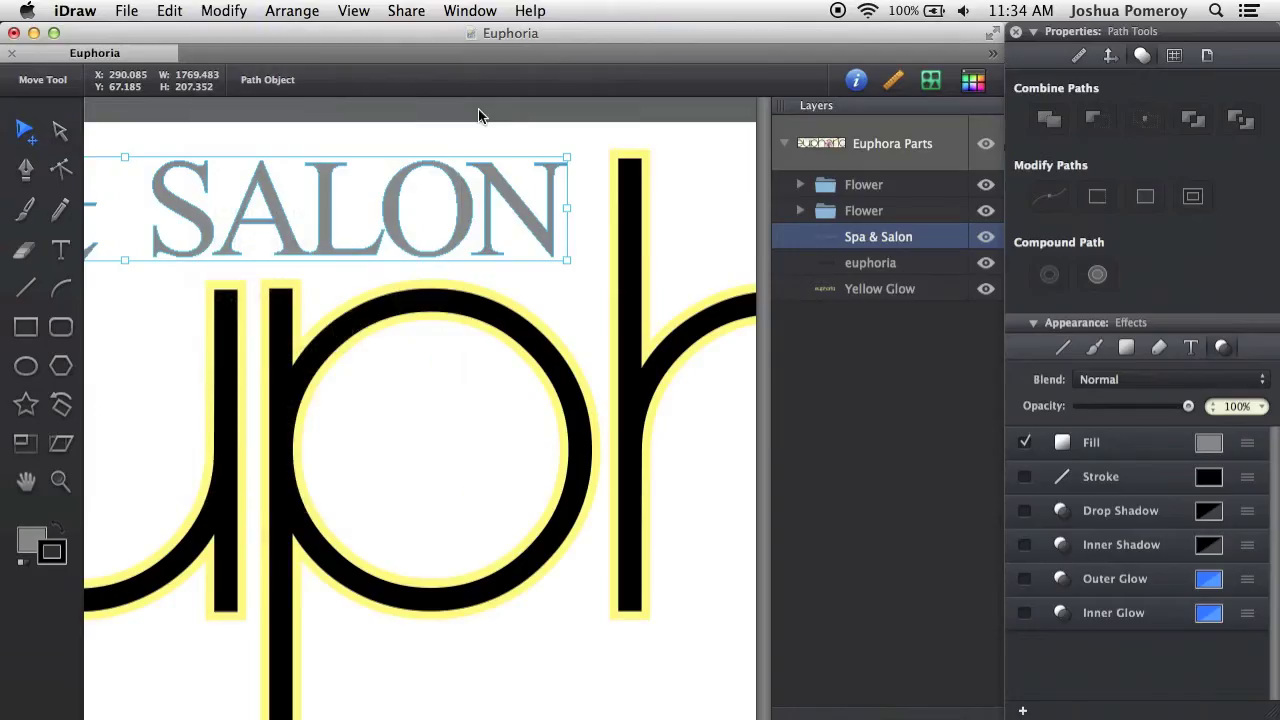
Step: Select the black euphoria lettering, inspect its path outlines up close around the p and the o, and clear the selection
click(557, 551)
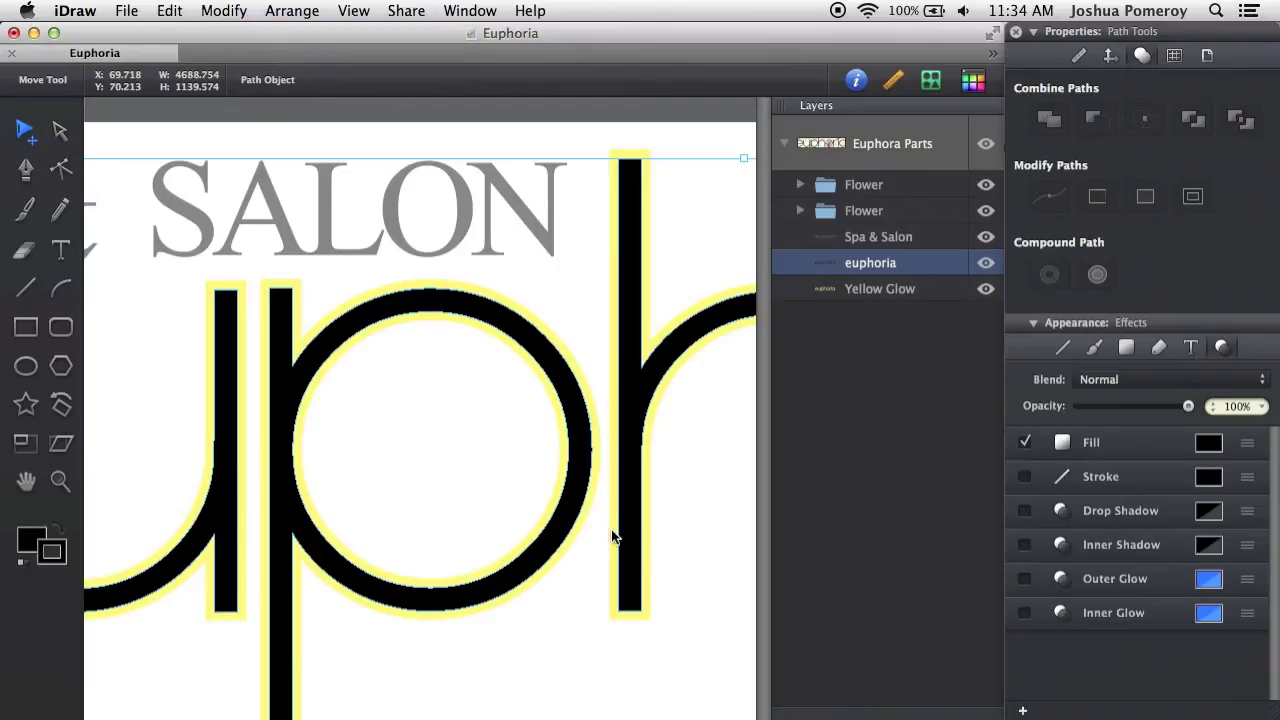
key(z)
drag(580, 551, 578, 660)
key(v)
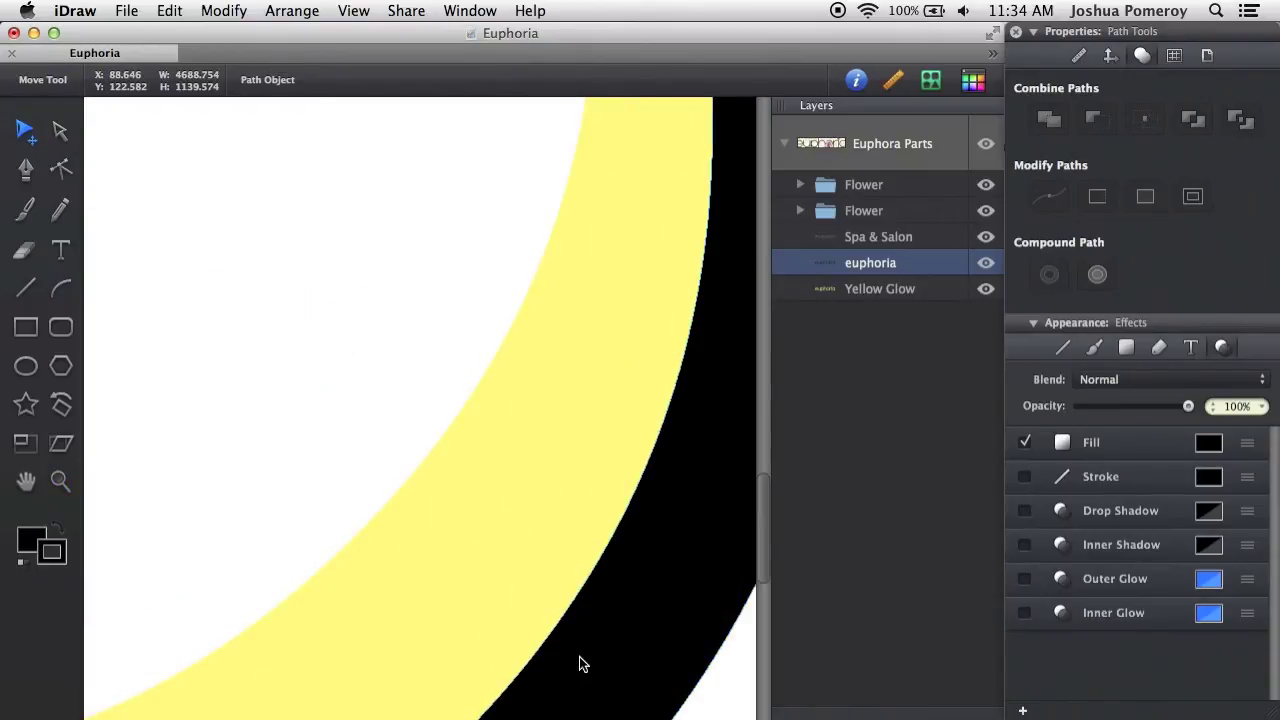
key(super+z)
key(super+minus)
key(super+minus)
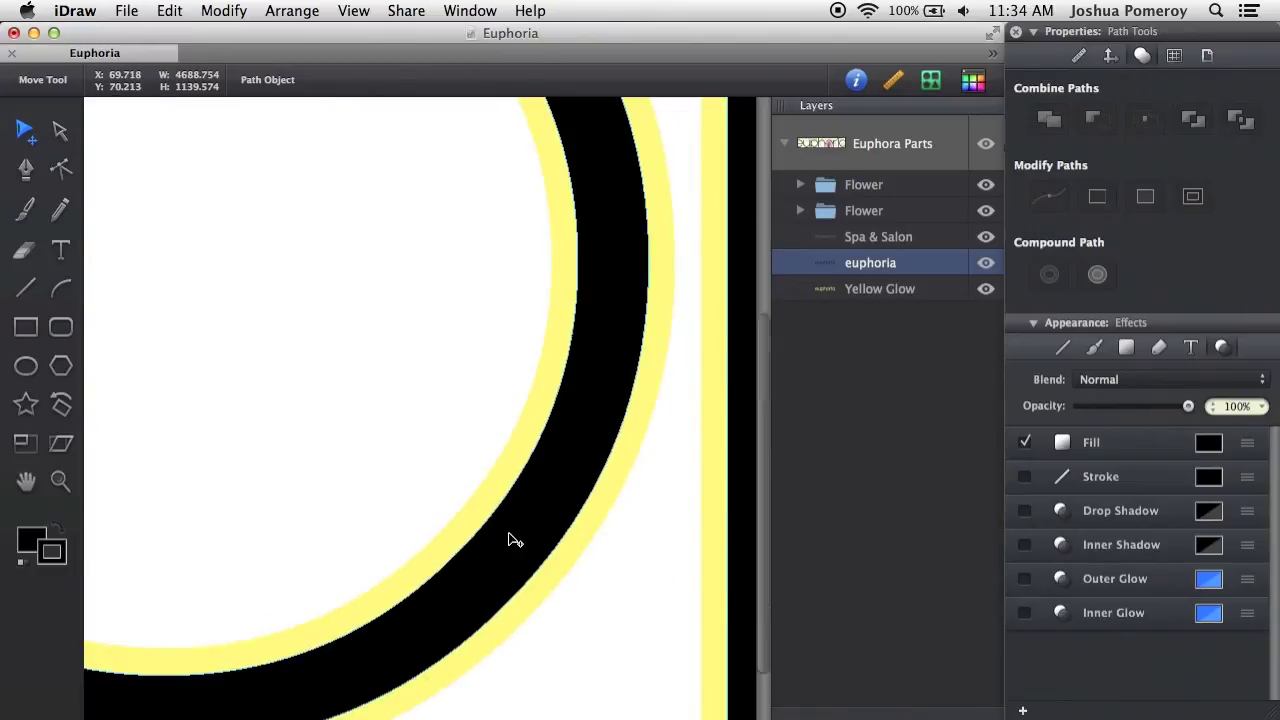
key(super+minus)
key(super+minus)
key(super+plus)
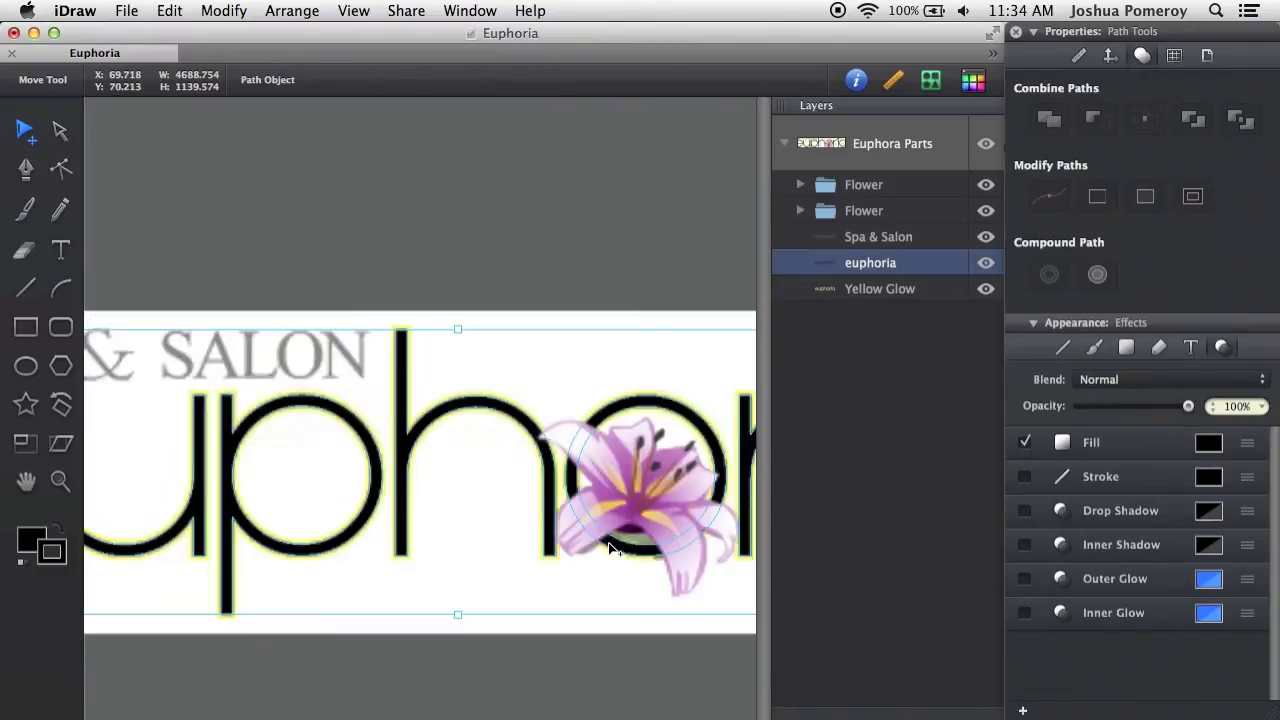
key(super+plus)
key(super+plus)
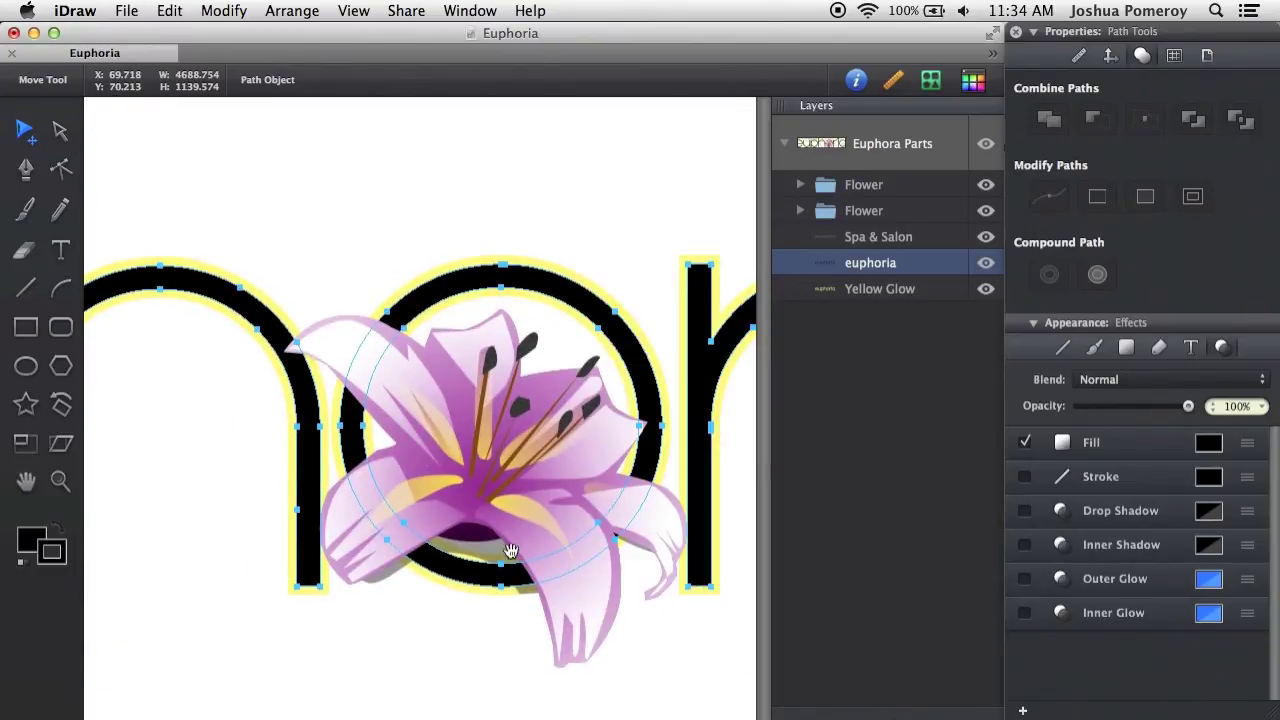
key(super+shift+a)
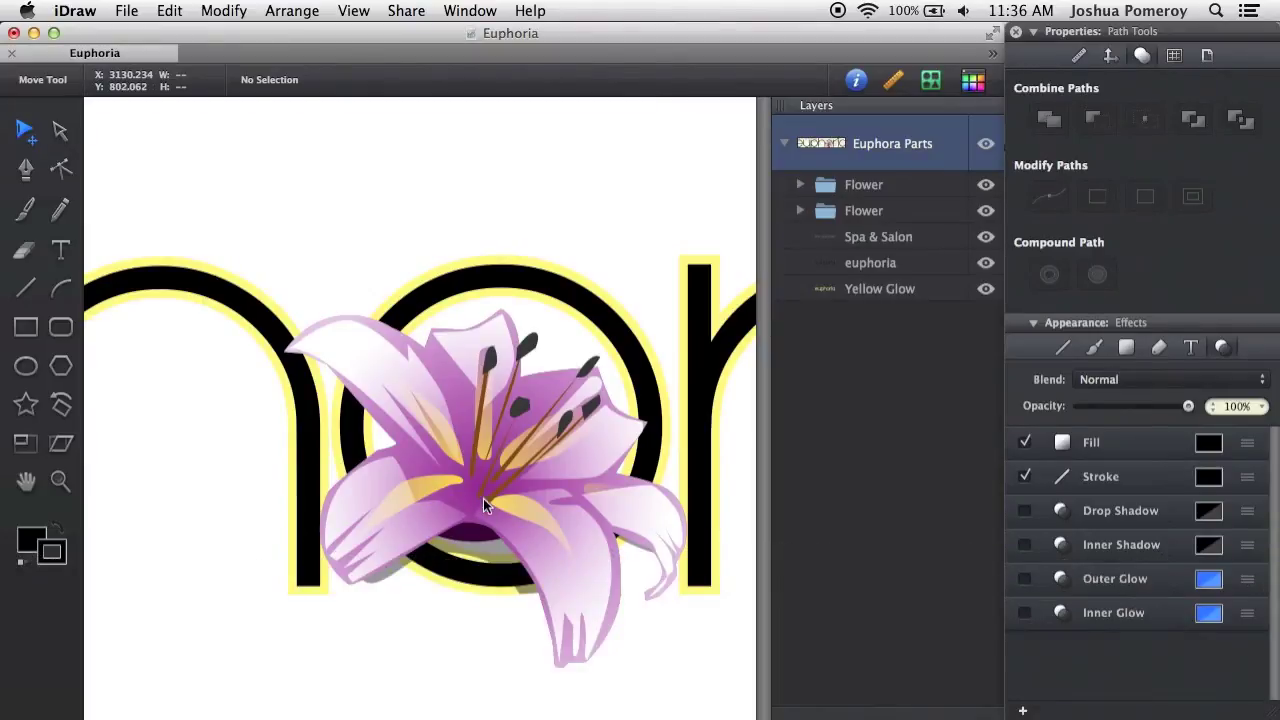
Step: Remove the upper of the two fills from the petal highlight shape of the lily
click(534, 541)
key(g)
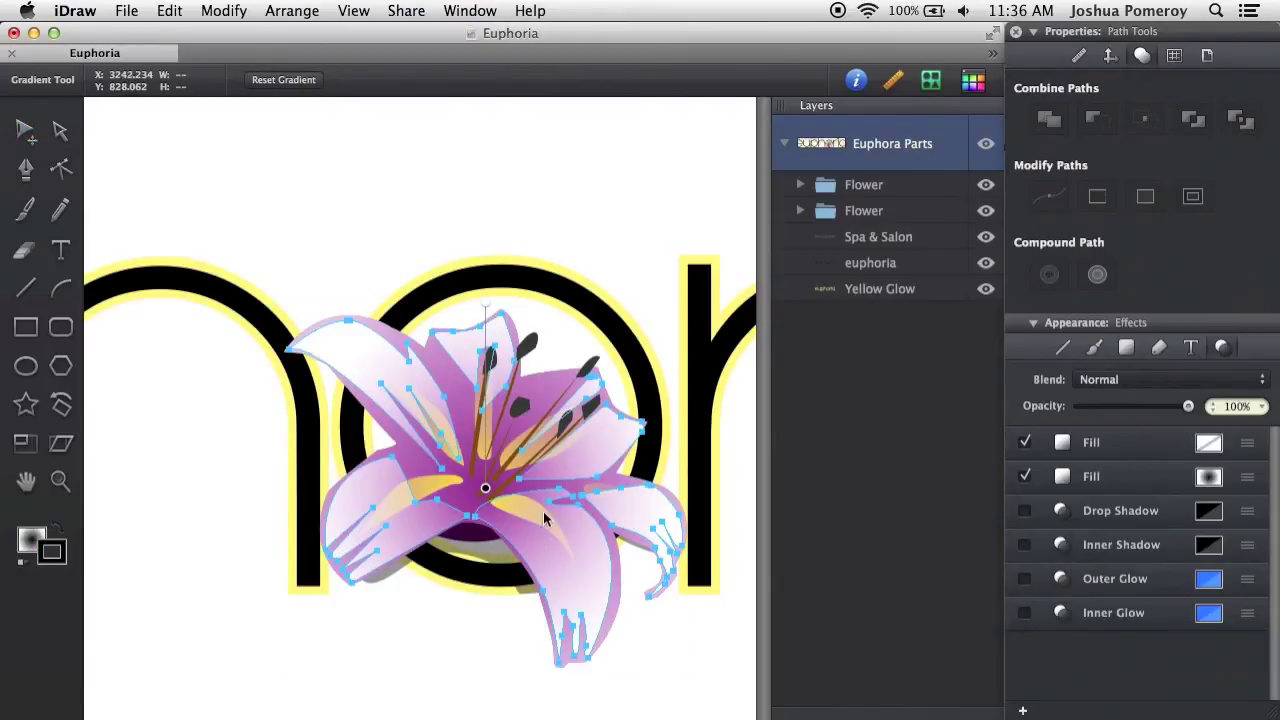
click(1250, 443)
click(1252, 446)
right_click(1155, 453)
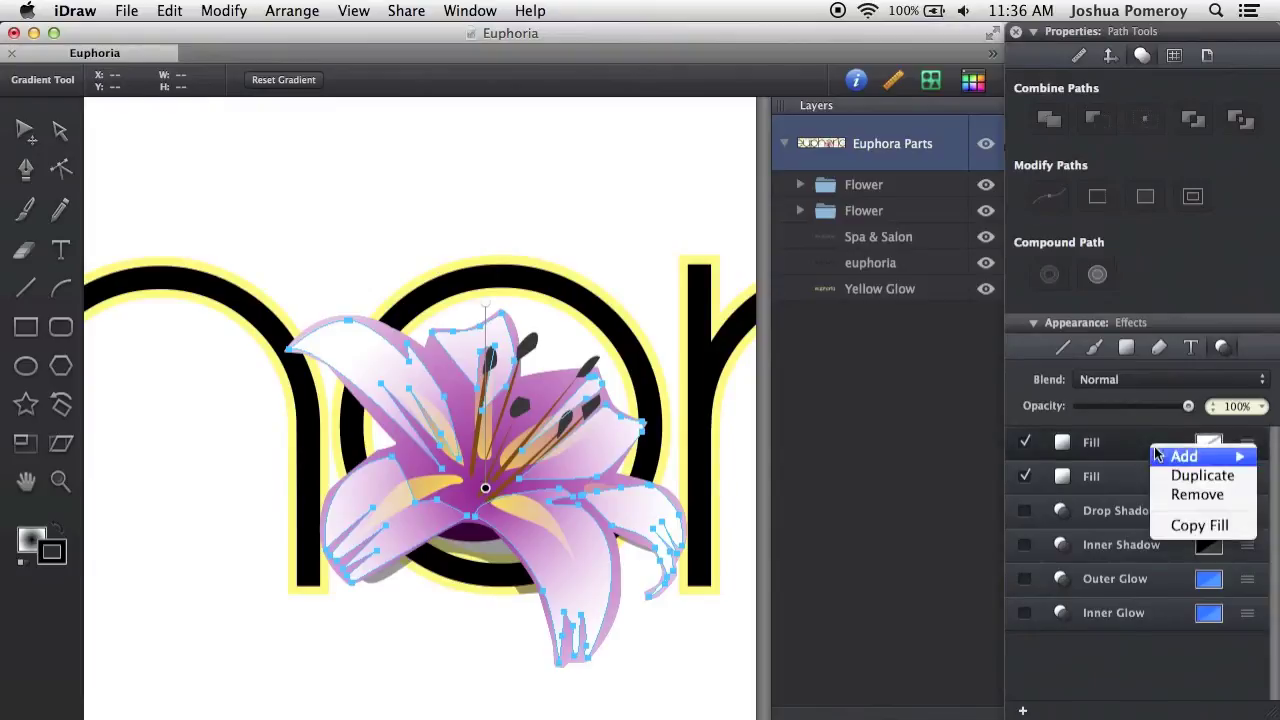
click(1215, 496)
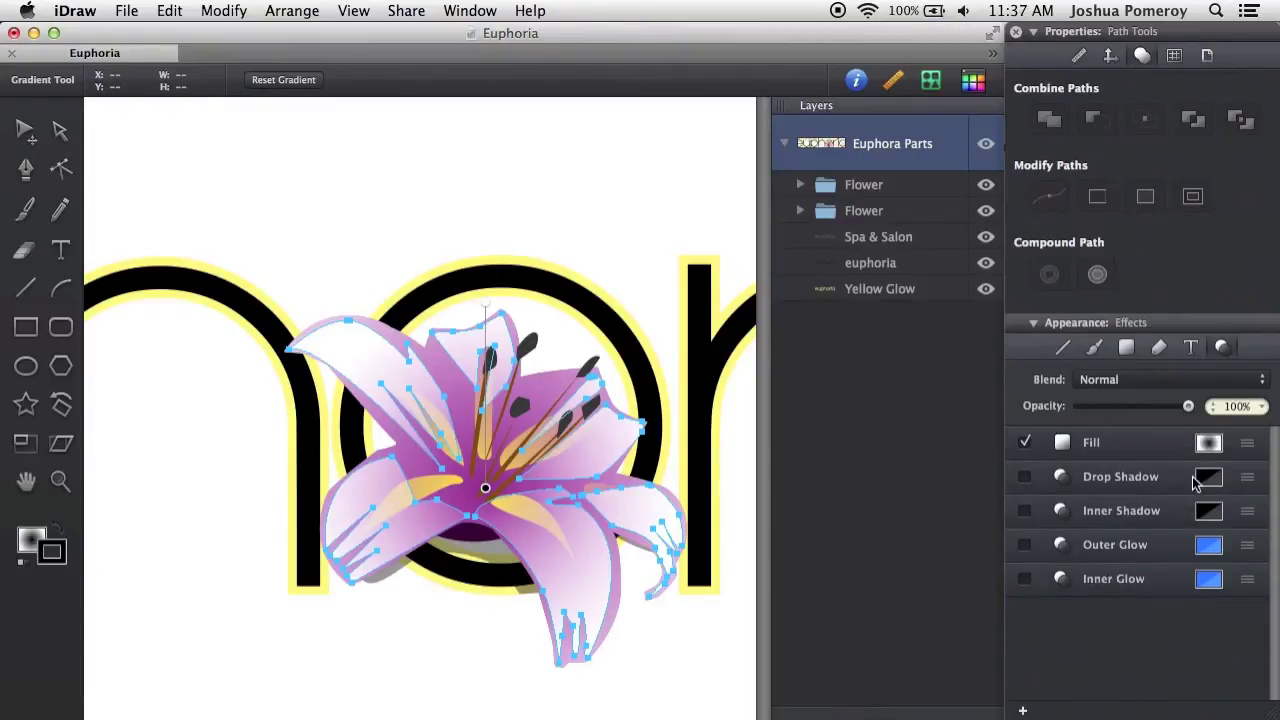
Step: Inspect the radial gradient fill settings of the petal highlights and how the gradient blends into the flower up close
click(1252, 446)
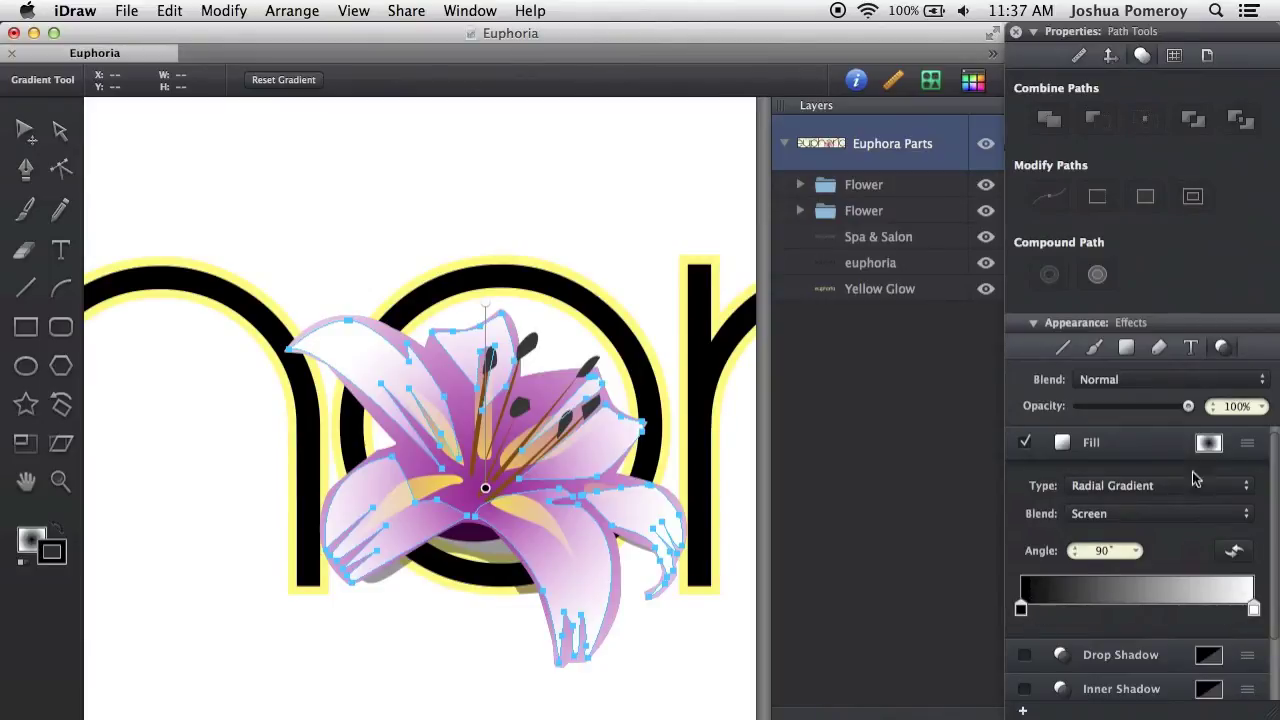
click(1248, 446)
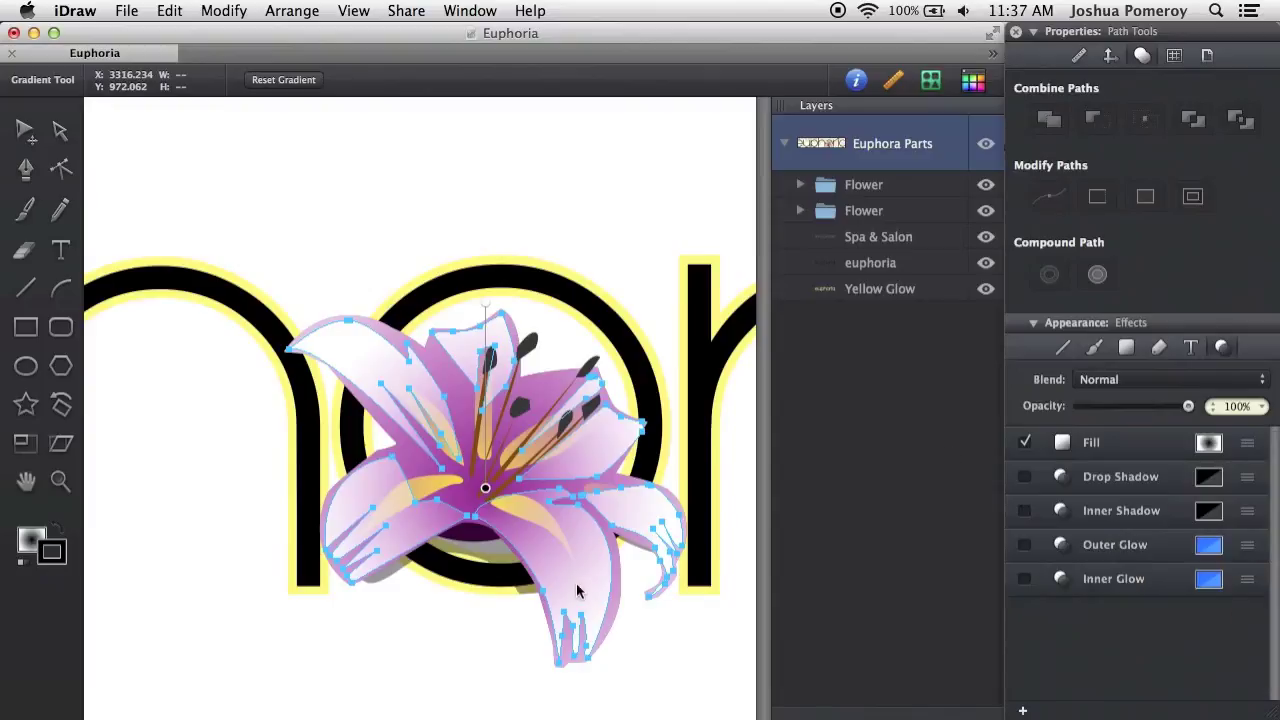
key(z)
drag(642, 451, 425, 560)
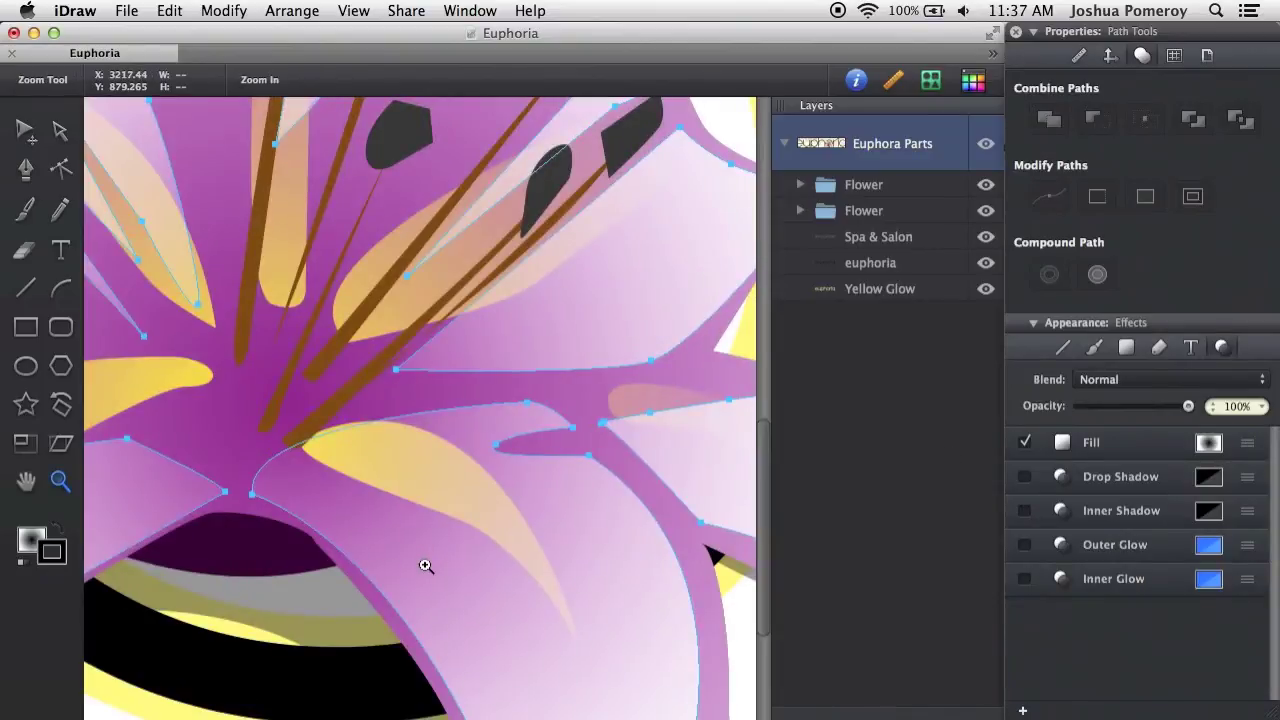
alt+click(426, 566)
alt+click(427, 567)
key(v)
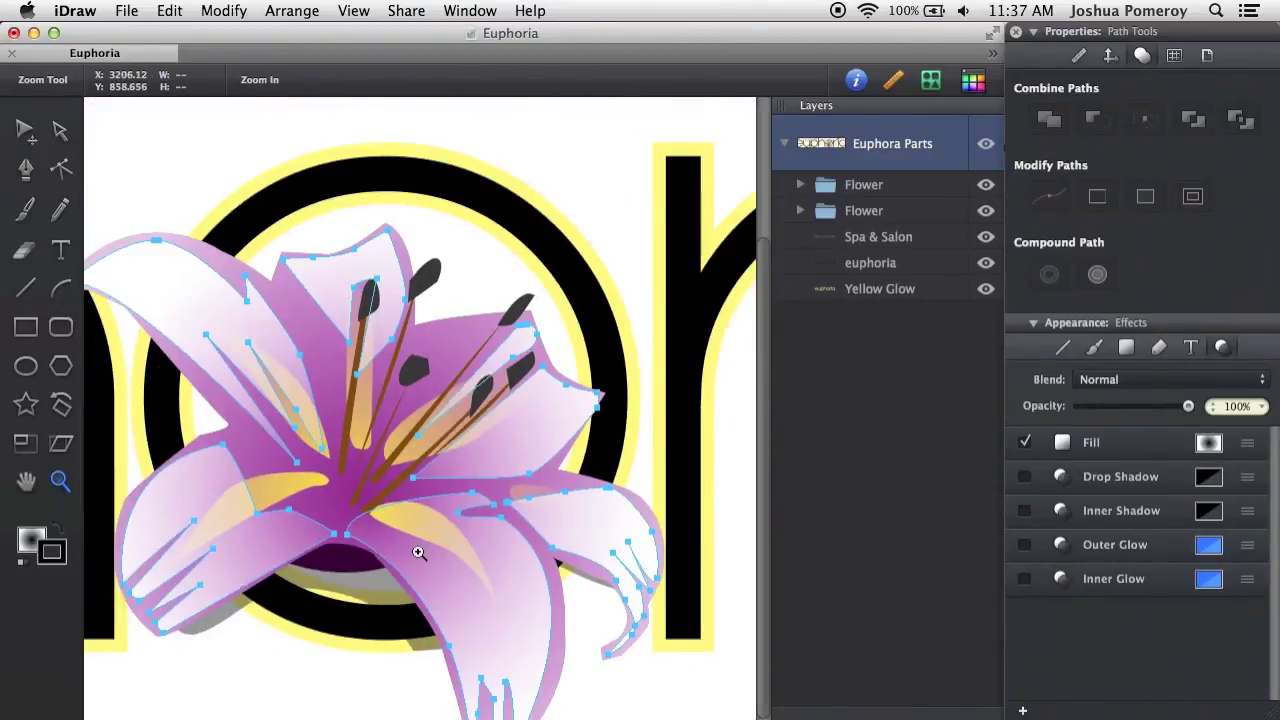
click(424, 553)
key(super+0)
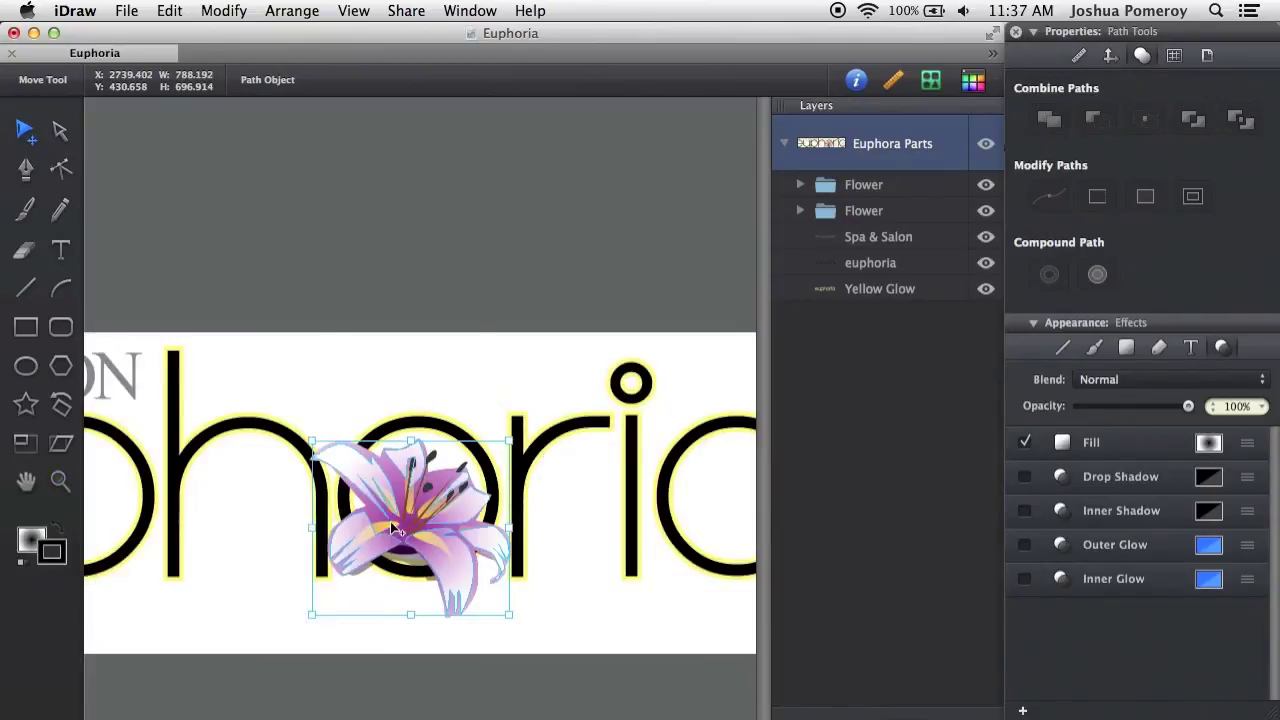
key(super+equal)
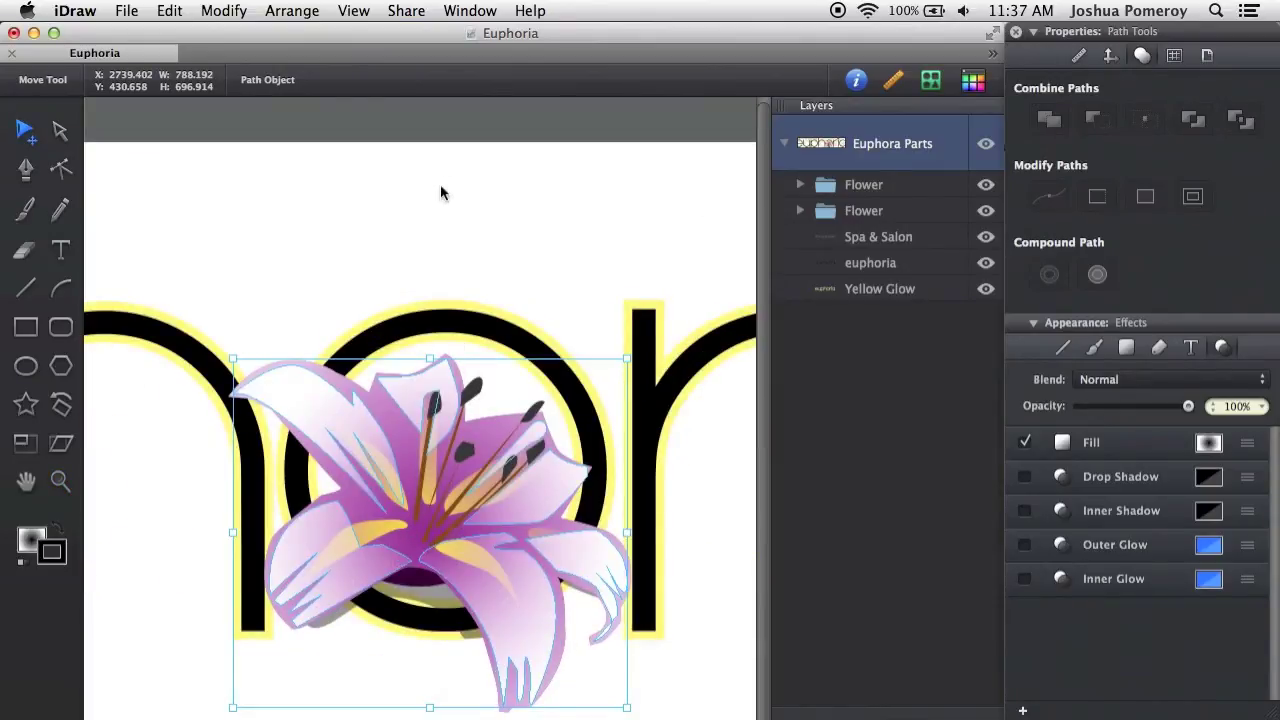
Step: Export all objects as an SVG at 100% scale, saving it to the Desktop as Euphoria
click(451, 133)
key(super+shift+e)
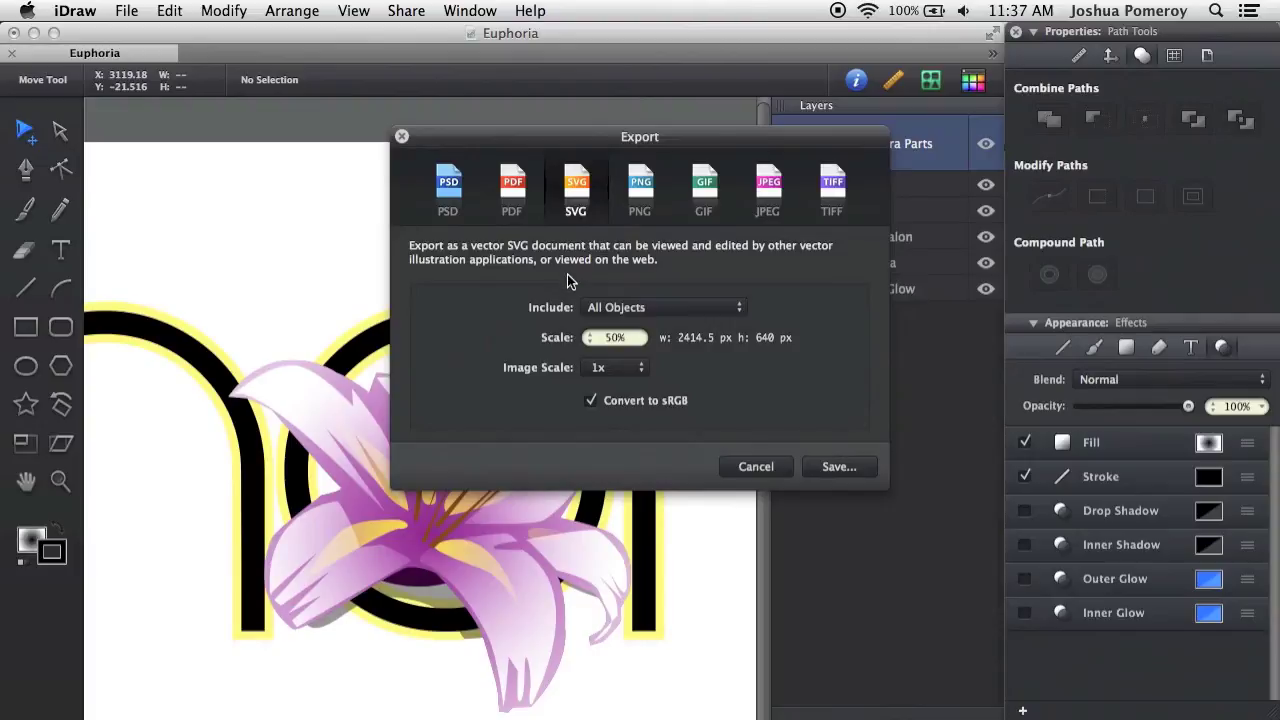
double_click(615, 337)
text(100)
click(838, 467)
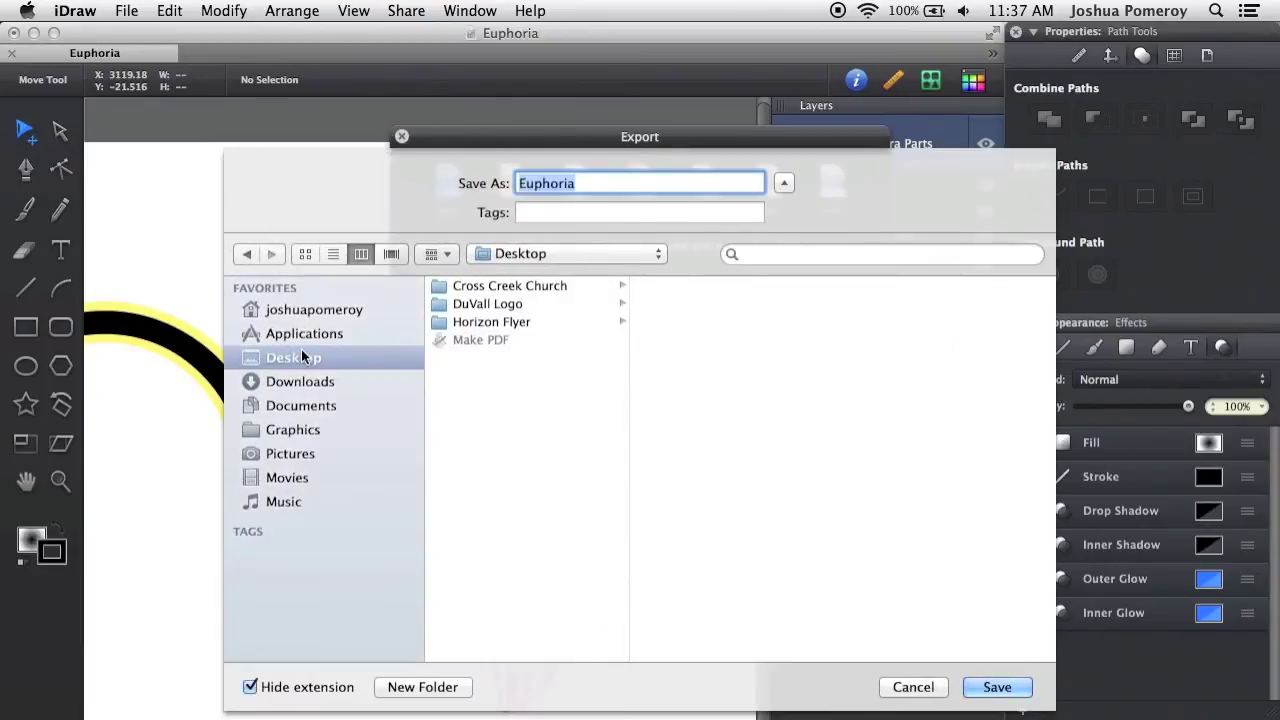
click(997, 687)
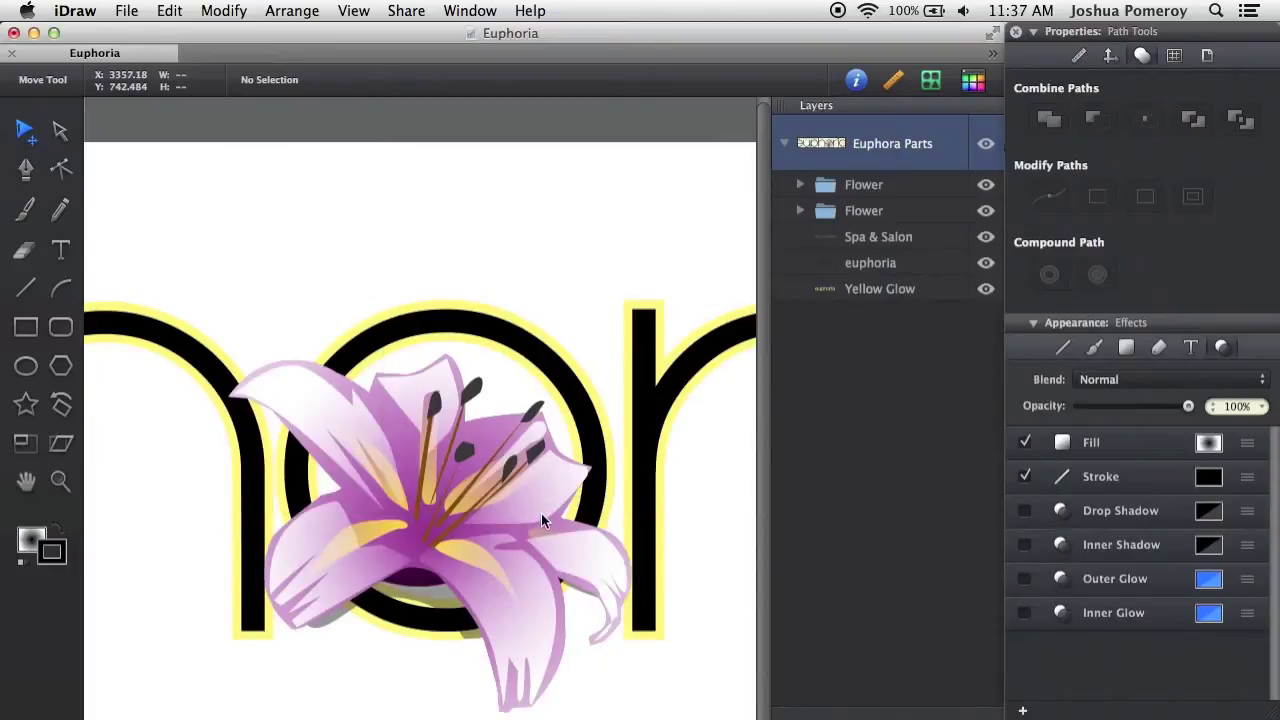
Step: Preview Euphoria.svg from the desktop and examine how the lettering and the lily's petal gradients are rendered
key(F11)
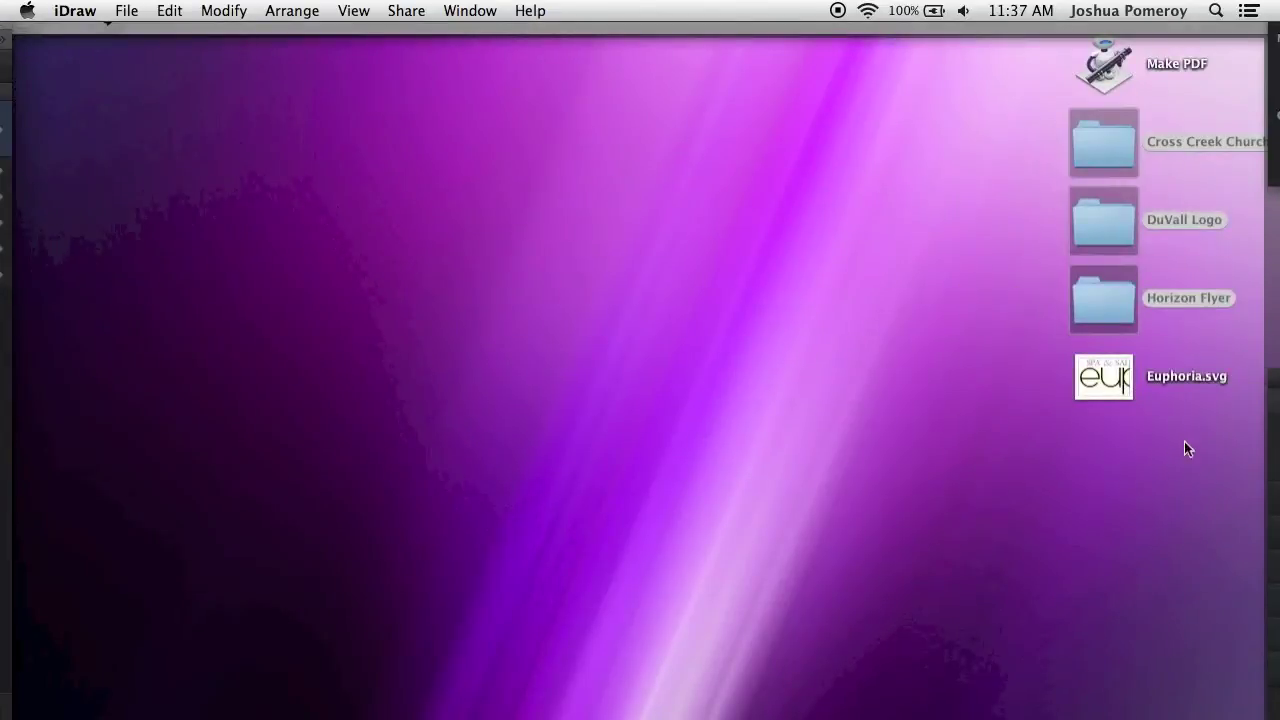
drag(1184, 448, 1046, 346)
key(space)
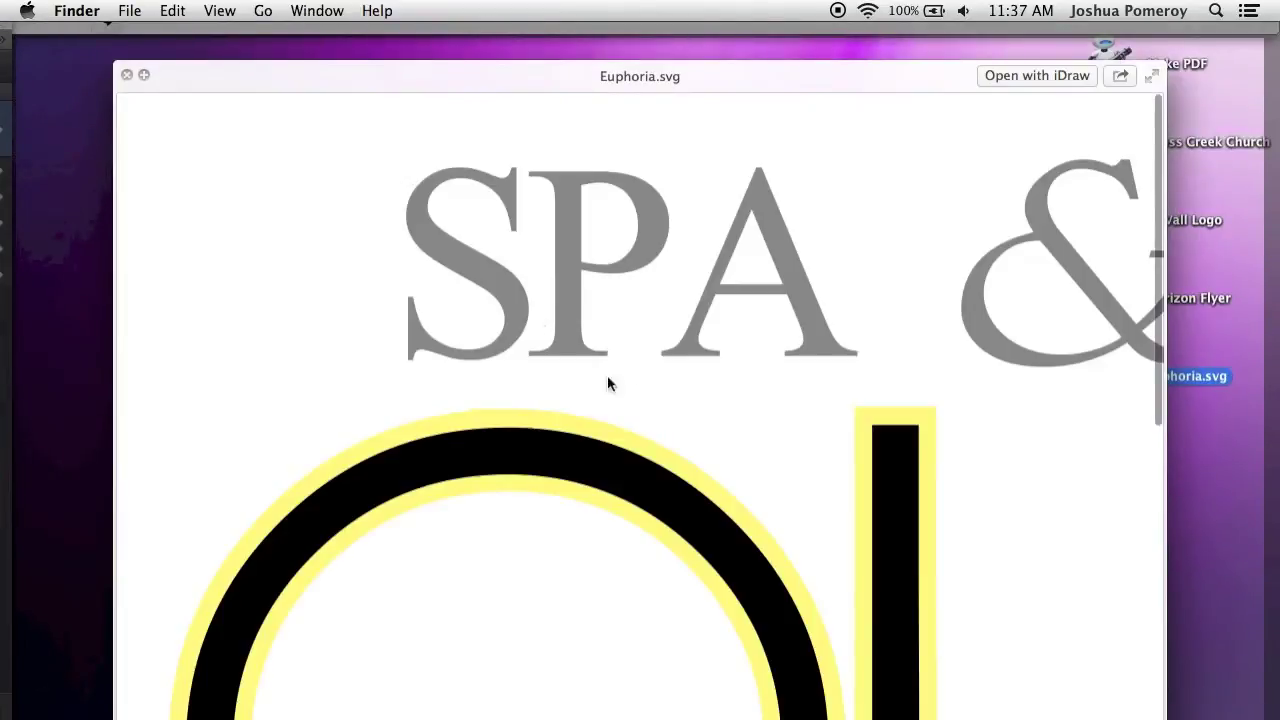
scroll(657, 450, right, 10)
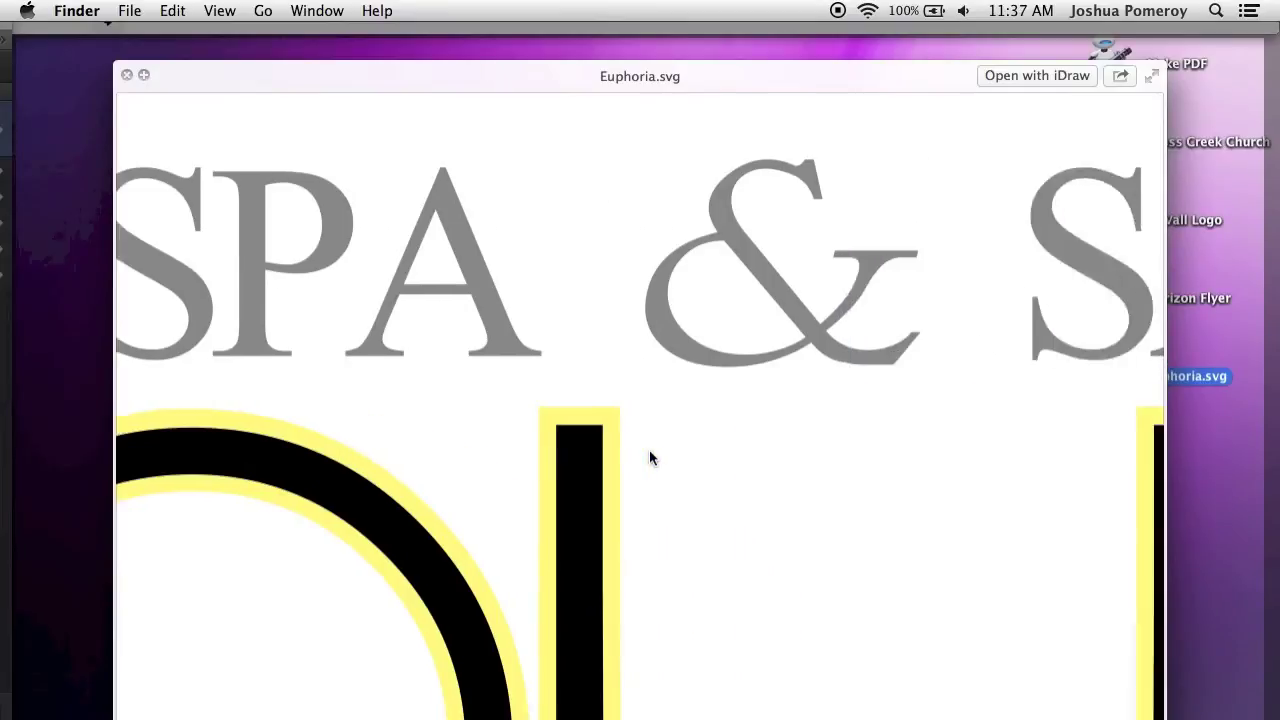
scroll(642, 447, down, 5)
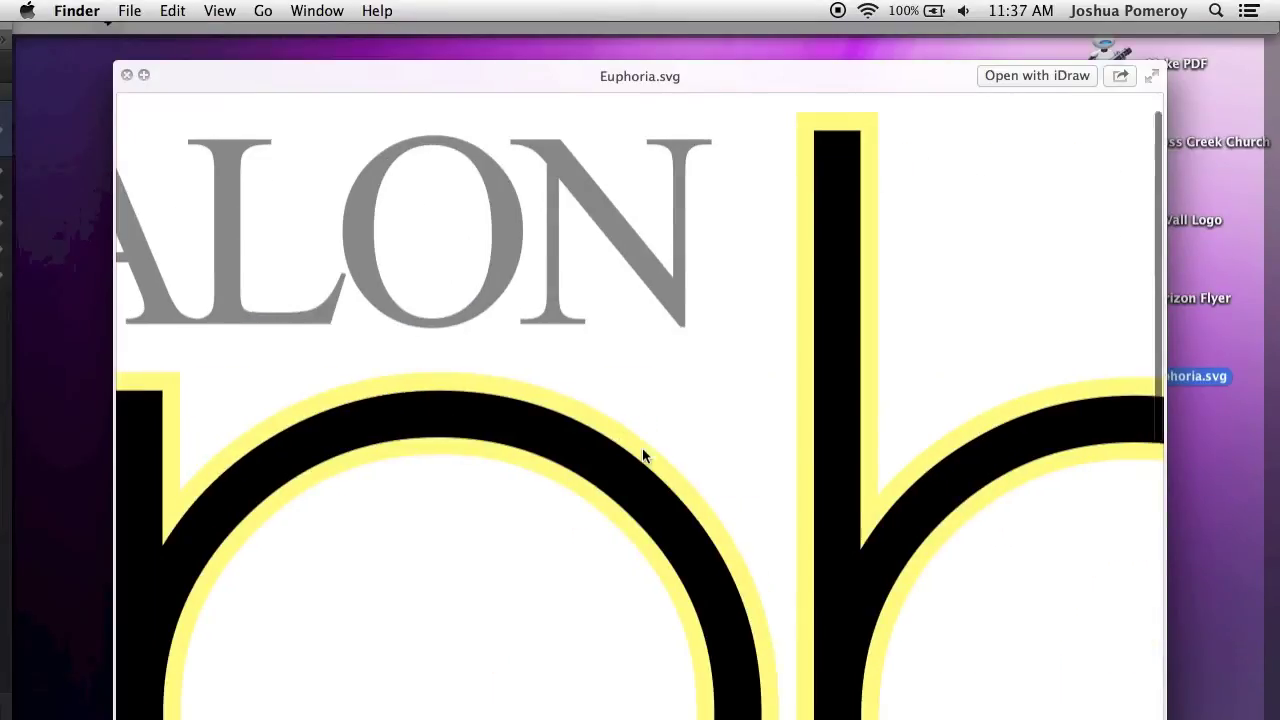
scroll(640, 445, right, 5)
scroll(640, 446, right, 5)
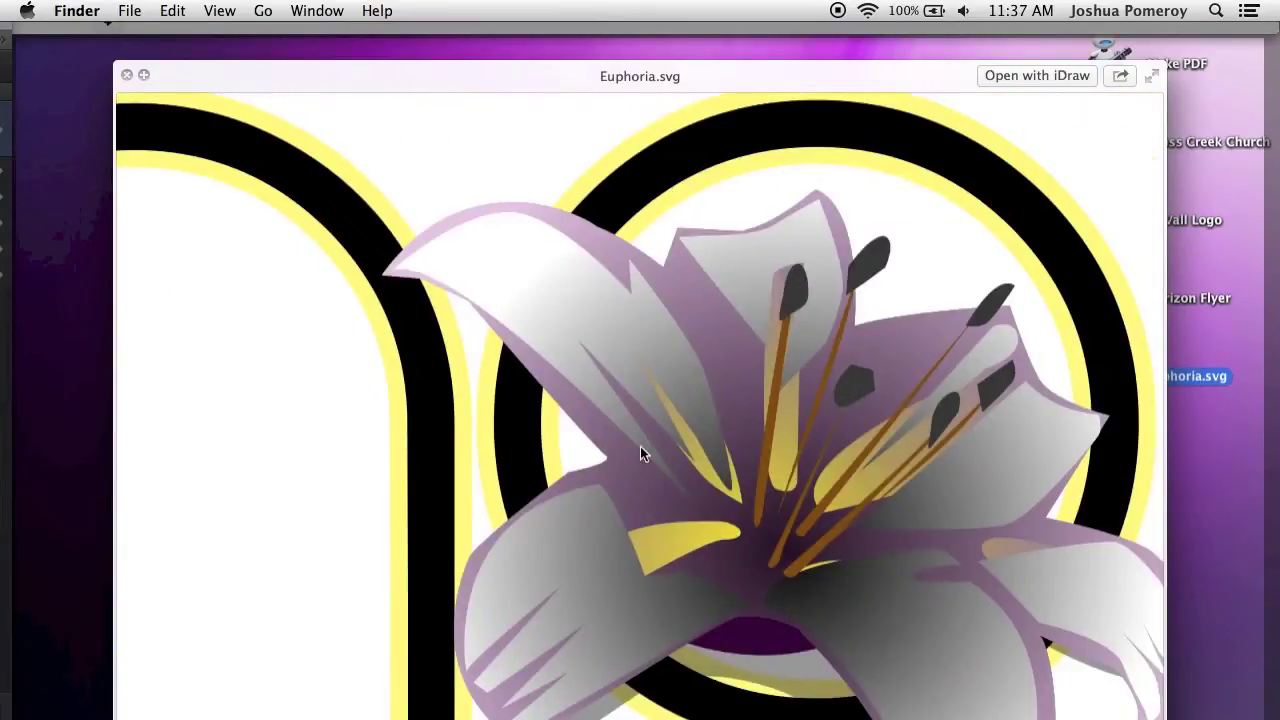
scroll(700, 451, down, 2)
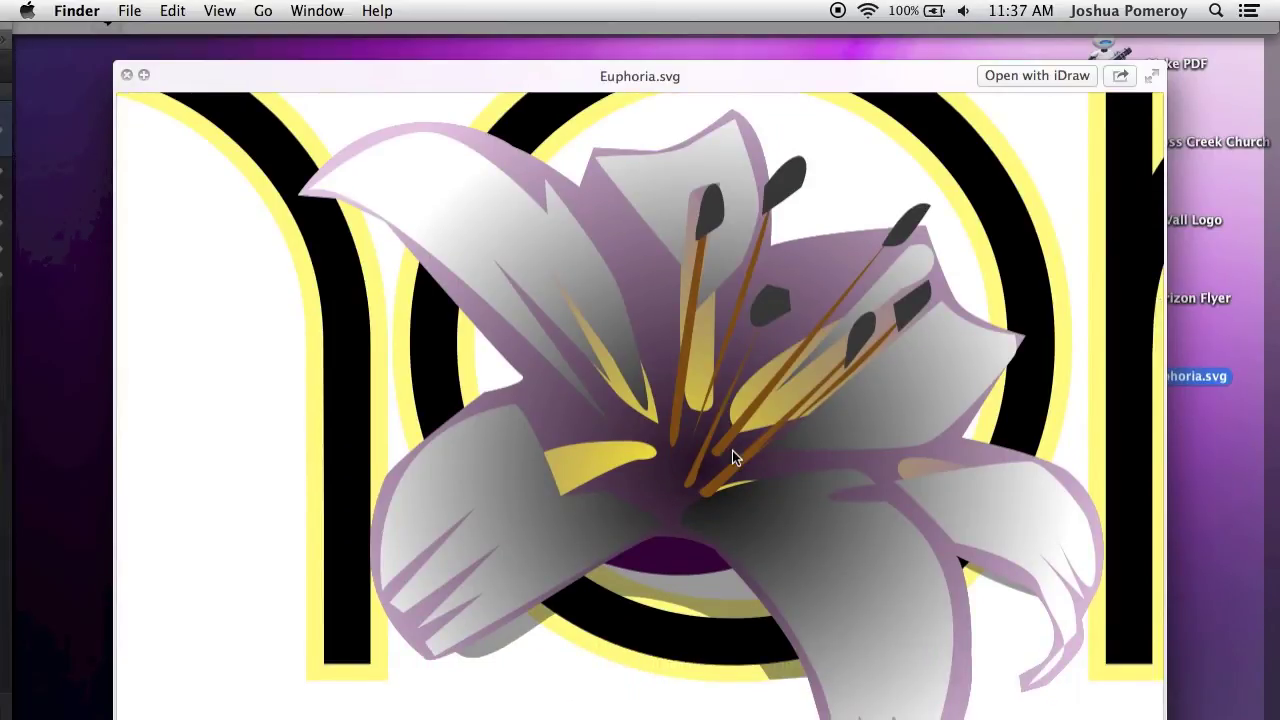
scroll(732, 457, down, 3)
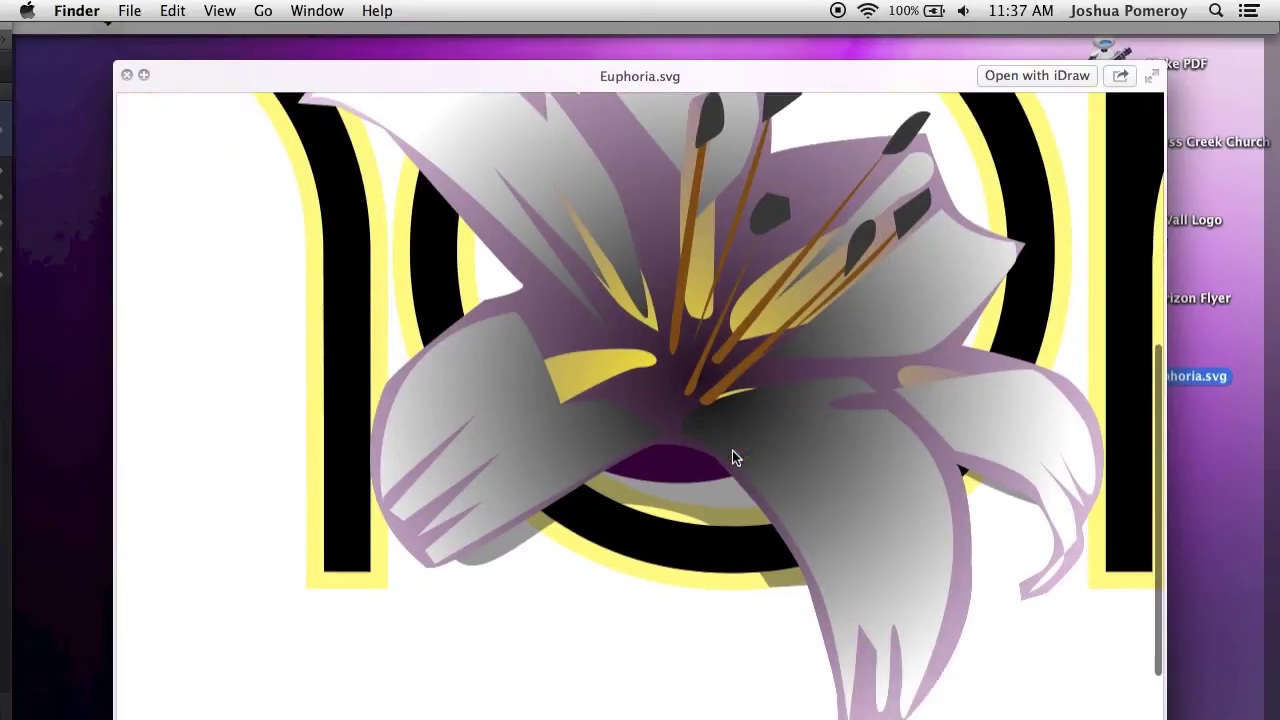
scroll(732, 457, up, 2)
scroll(732, 457, right, 5)
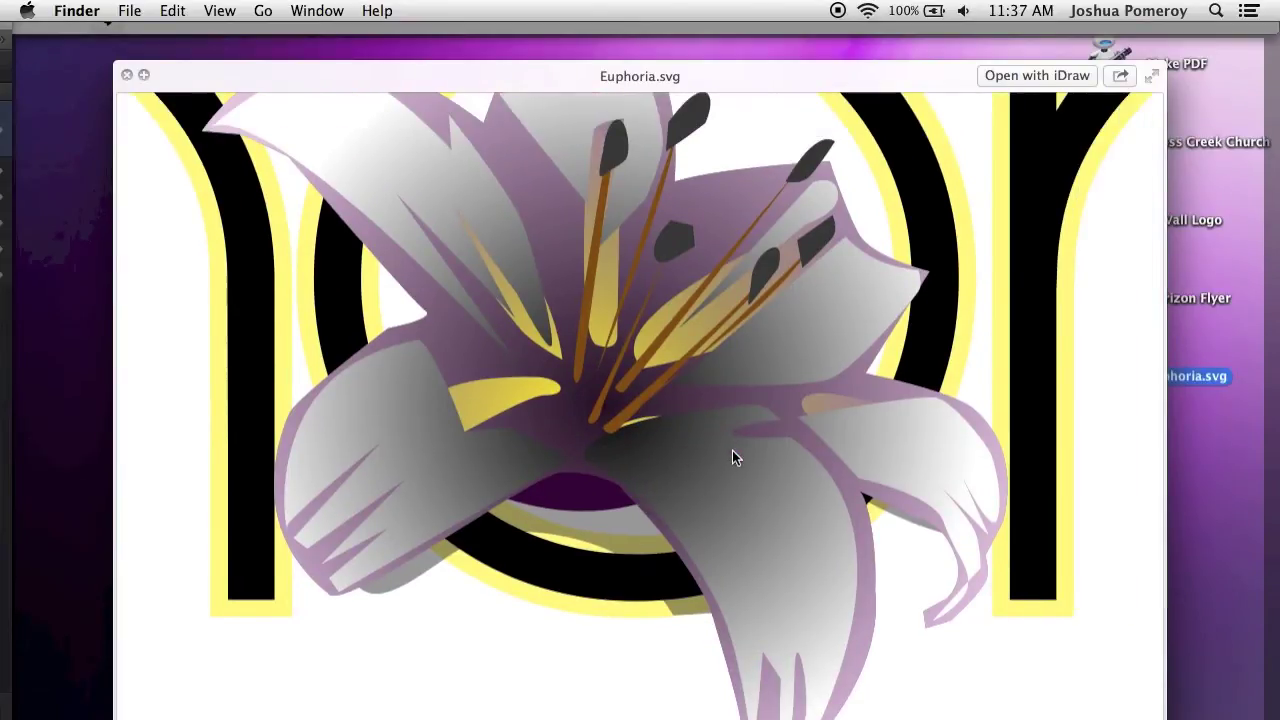
Step: Close the preview of Euphoria.svg and switch back to iDraw, selecting the lily on the letter o
click(127, 75)
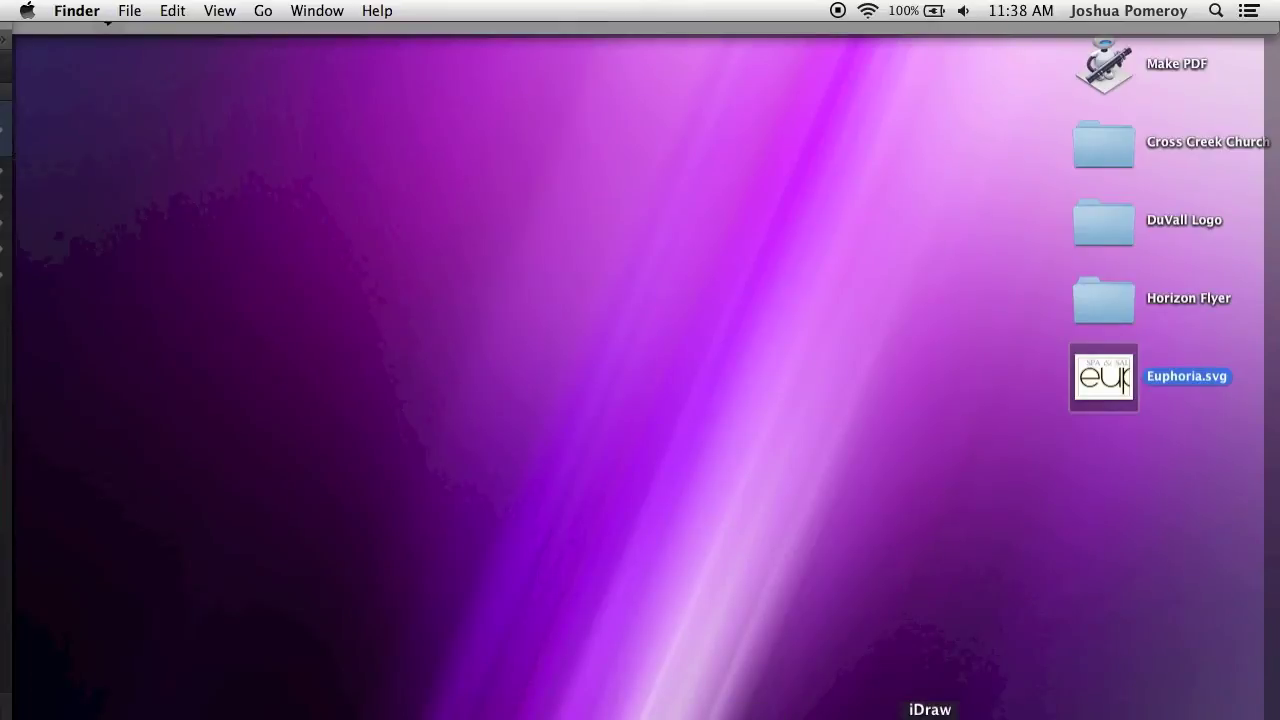
click(930, 716)
click(512, 612)
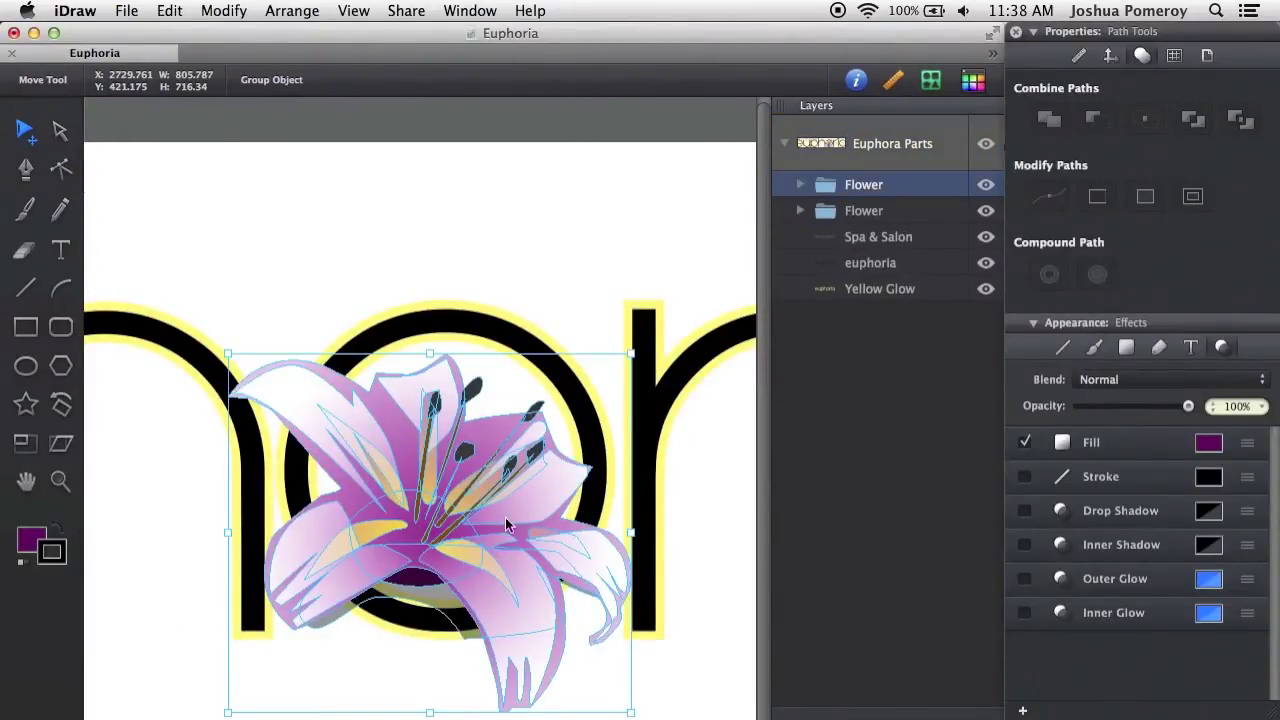
Step: Inspect the solid colour fill and the radial gradient fill of the petal base shape in the logo's lily
scroll(415, 538, up, 2)
key(g)
click(423, 531)
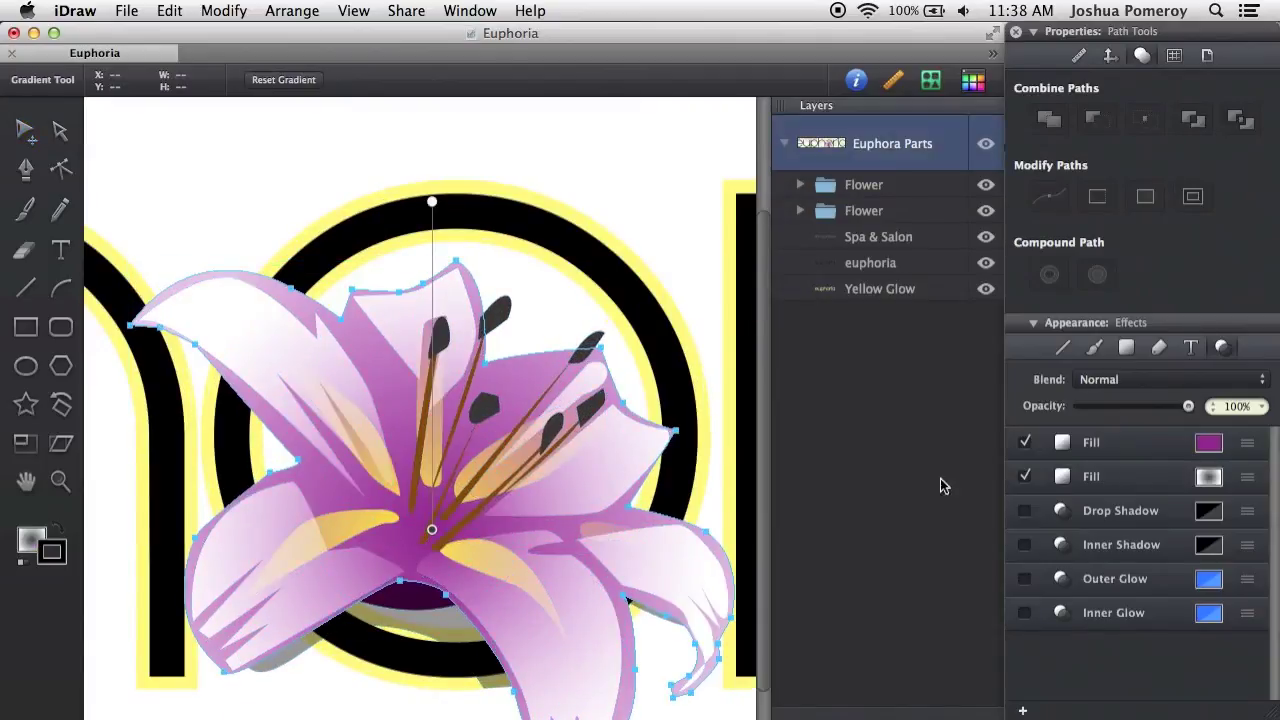
click(1248, 452)
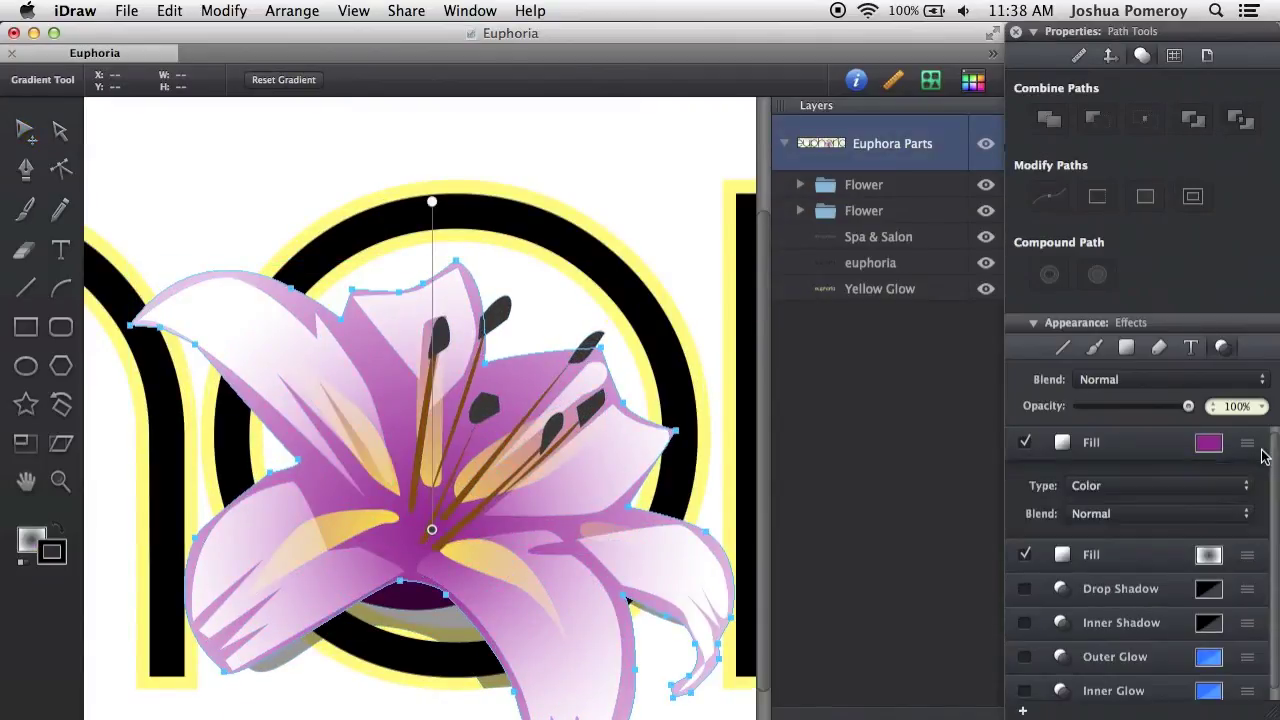
click(1256, 452)
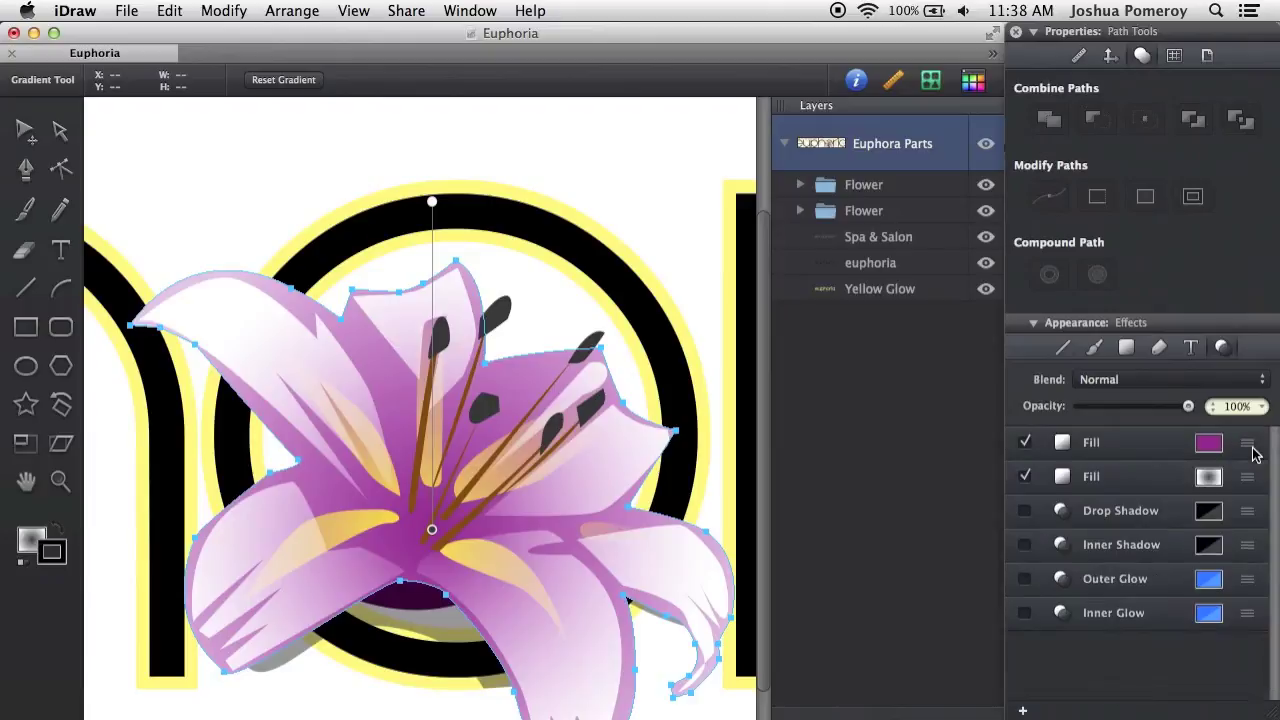
click(1252, 491)
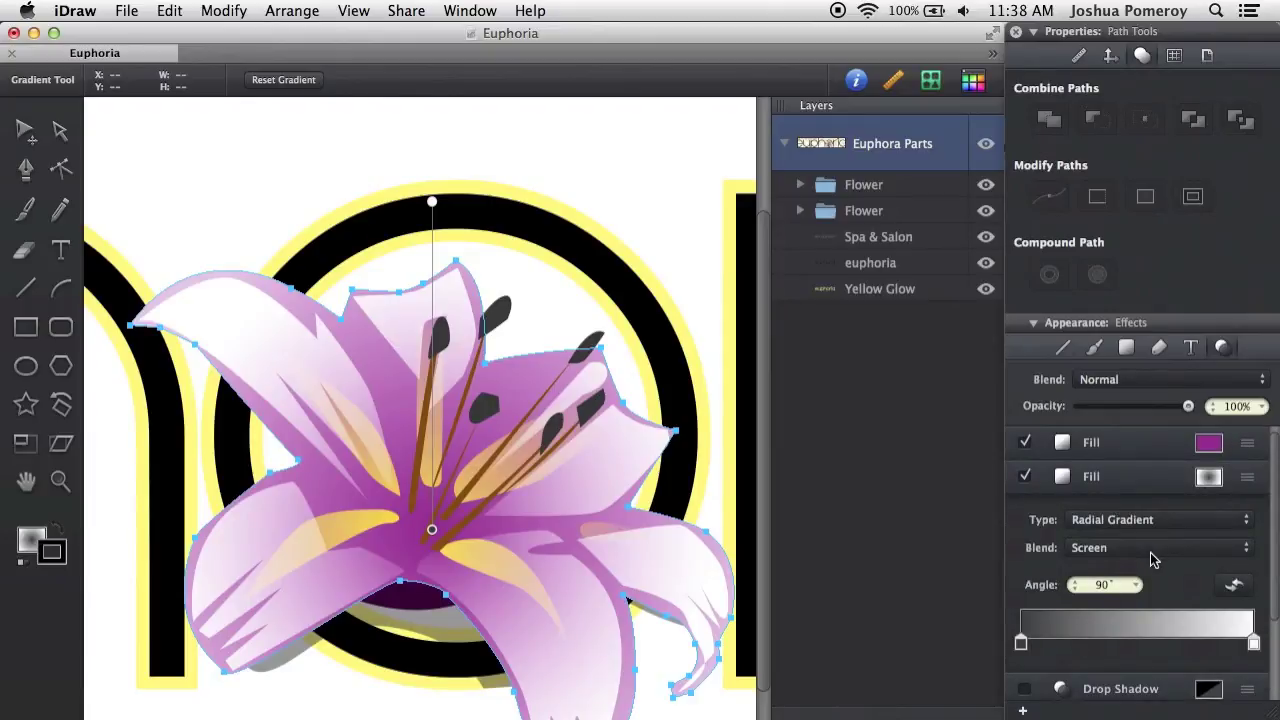
click(1247, 477)
Step: Move the spare lily from beside the artboard to directly beneath the logo's lily, at x 2729.76 px and y 1160 px
scroll(569, 489, down, 10)
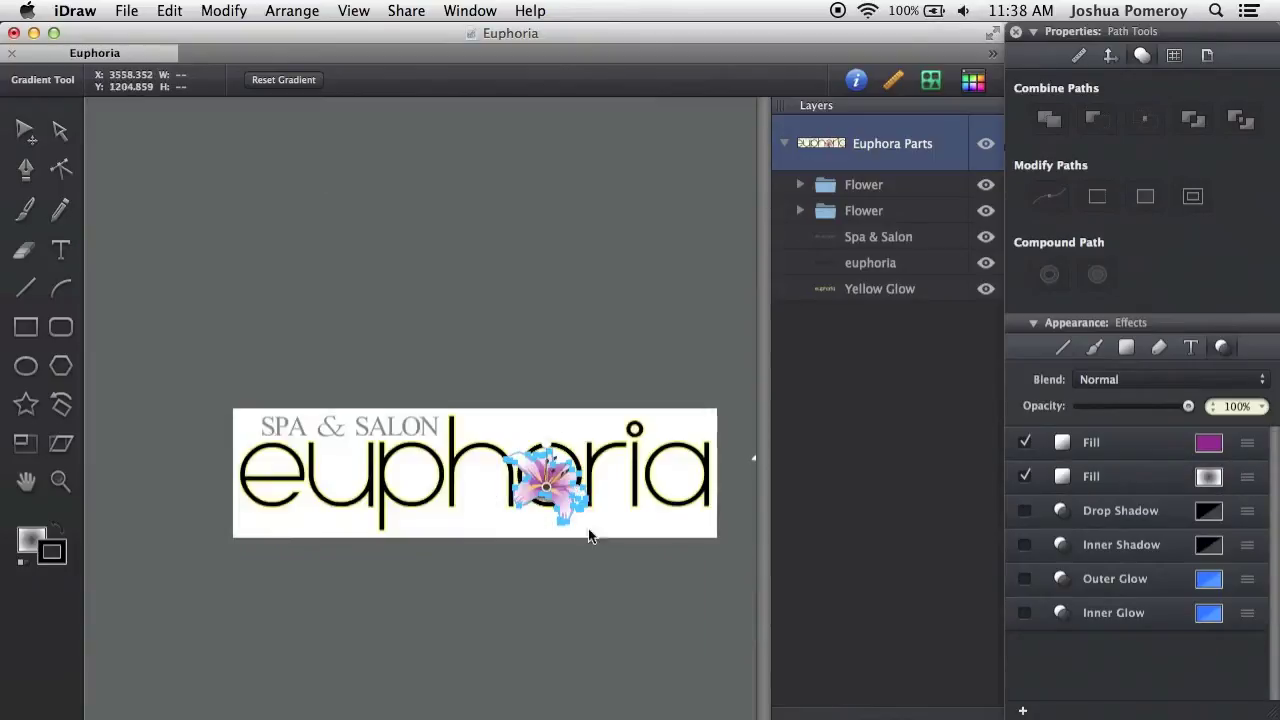
key(v)
scroll(561, 490, up, 10)
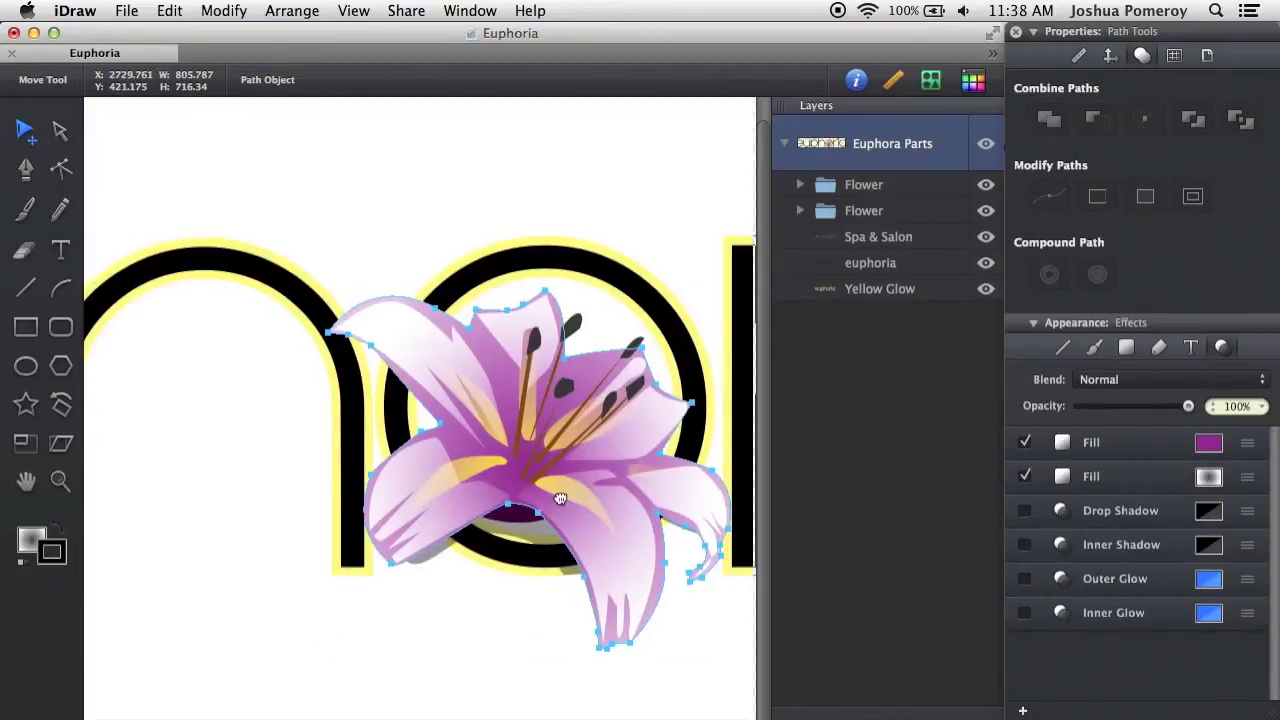
drag(560, 498, 447, 407)
scroll(447, 407, down, 10)
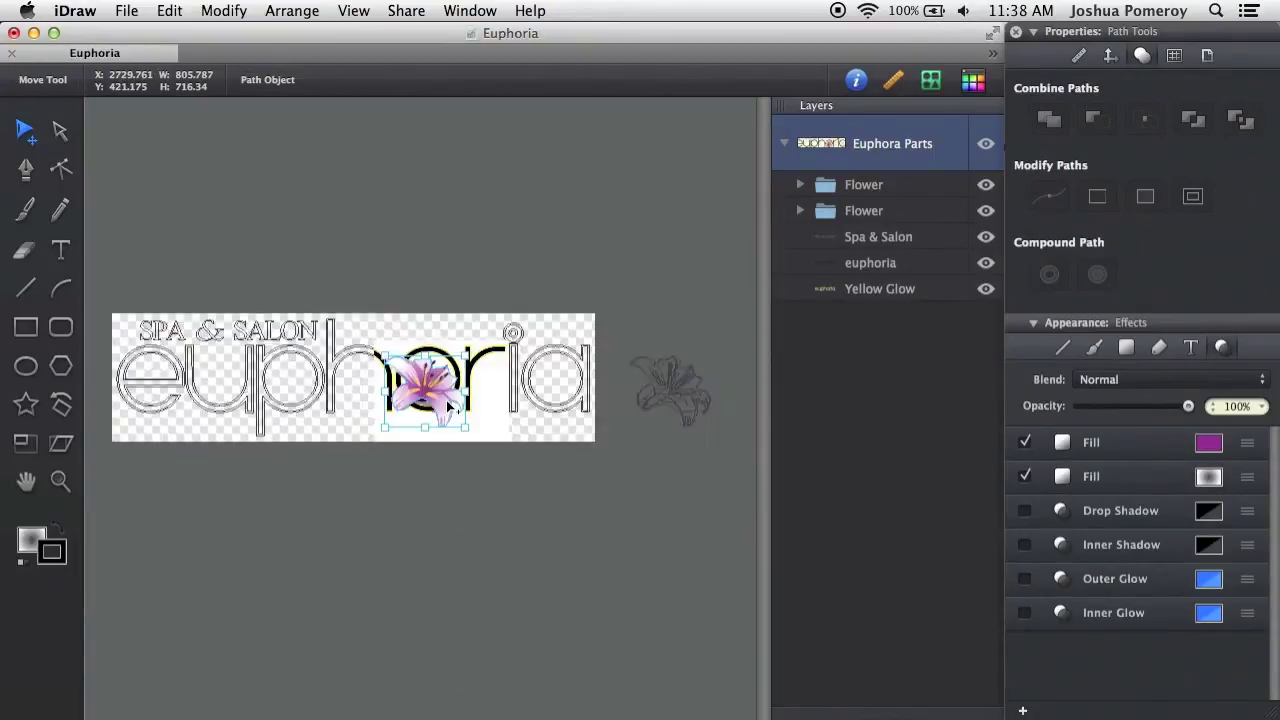
click(640, 455)
scroll(640, 455, up, 6)
click(680, 220)
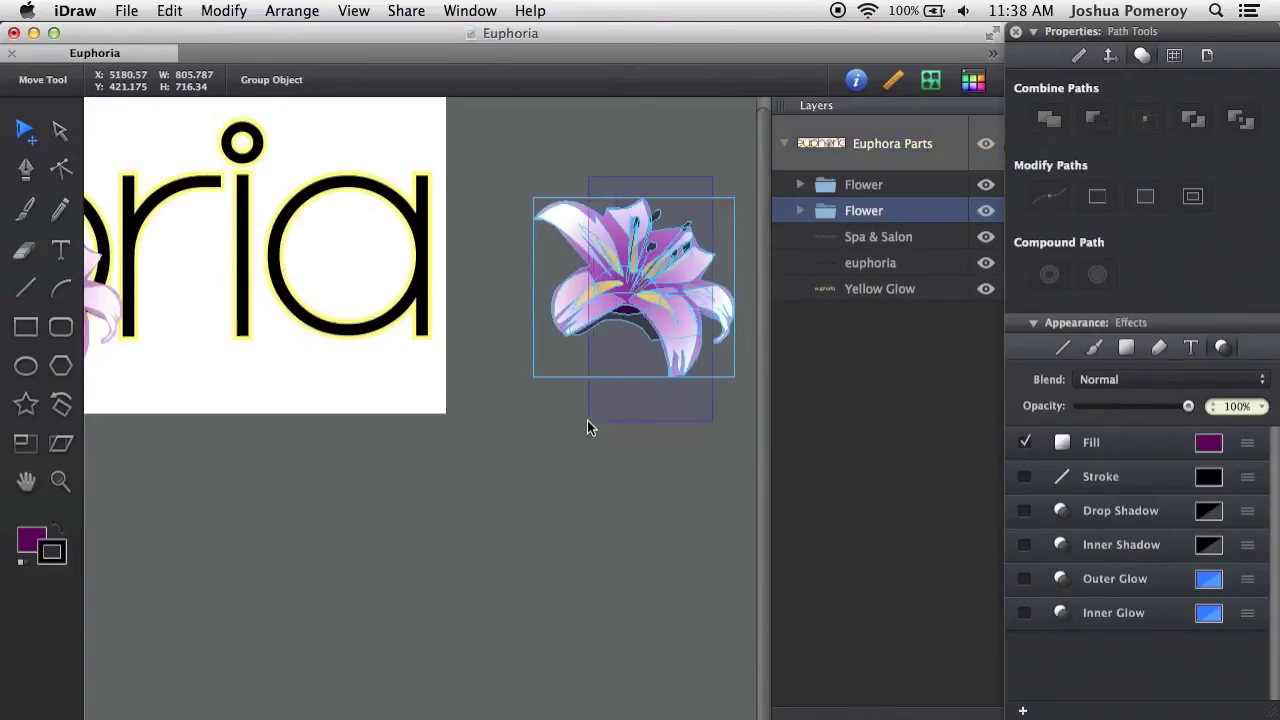
scroll(586, 423, left, 5)
drag(736, 308, 225, 545)
scroll(514, 563, left, 10)
scroll(514, 563, down, 3)
drag(443, 467, 394, 416)
click(404, 548)
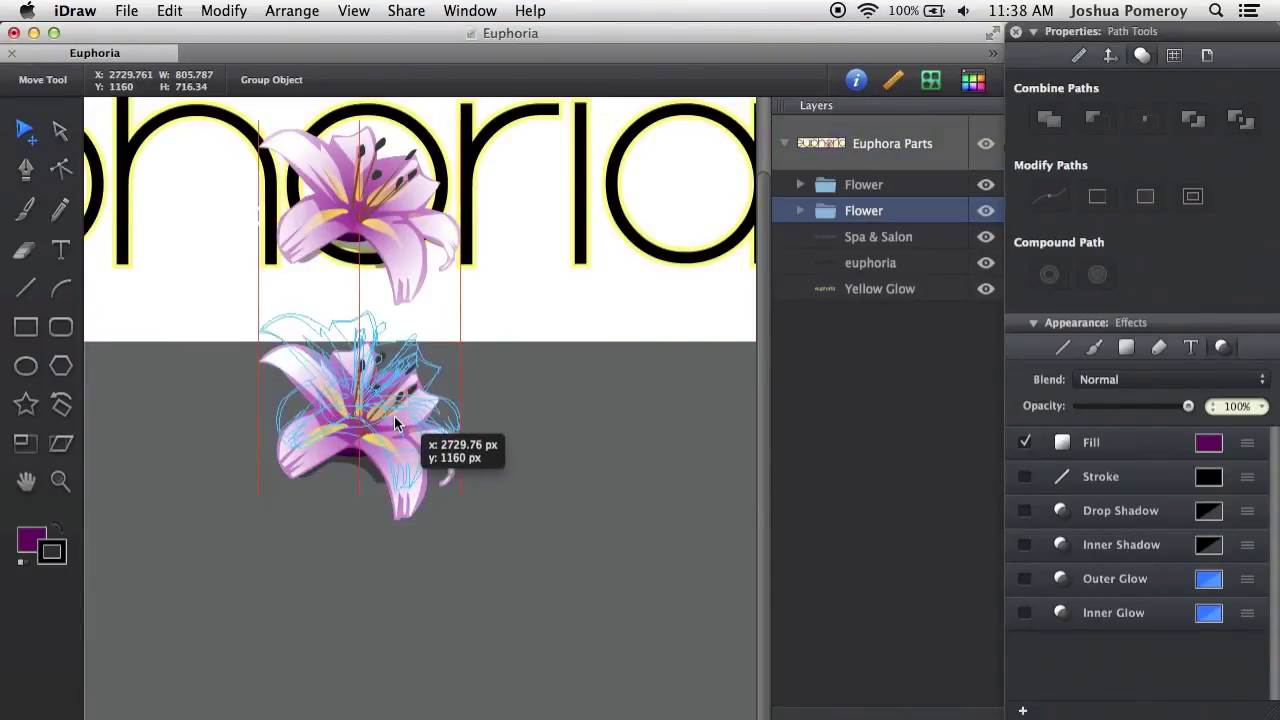
click(531, 474)
Step: Compare the petal gradients and colours of the logo's lily with those of the spare lily beneath it, up close and from afar
scroll(503, 494, up, 3)
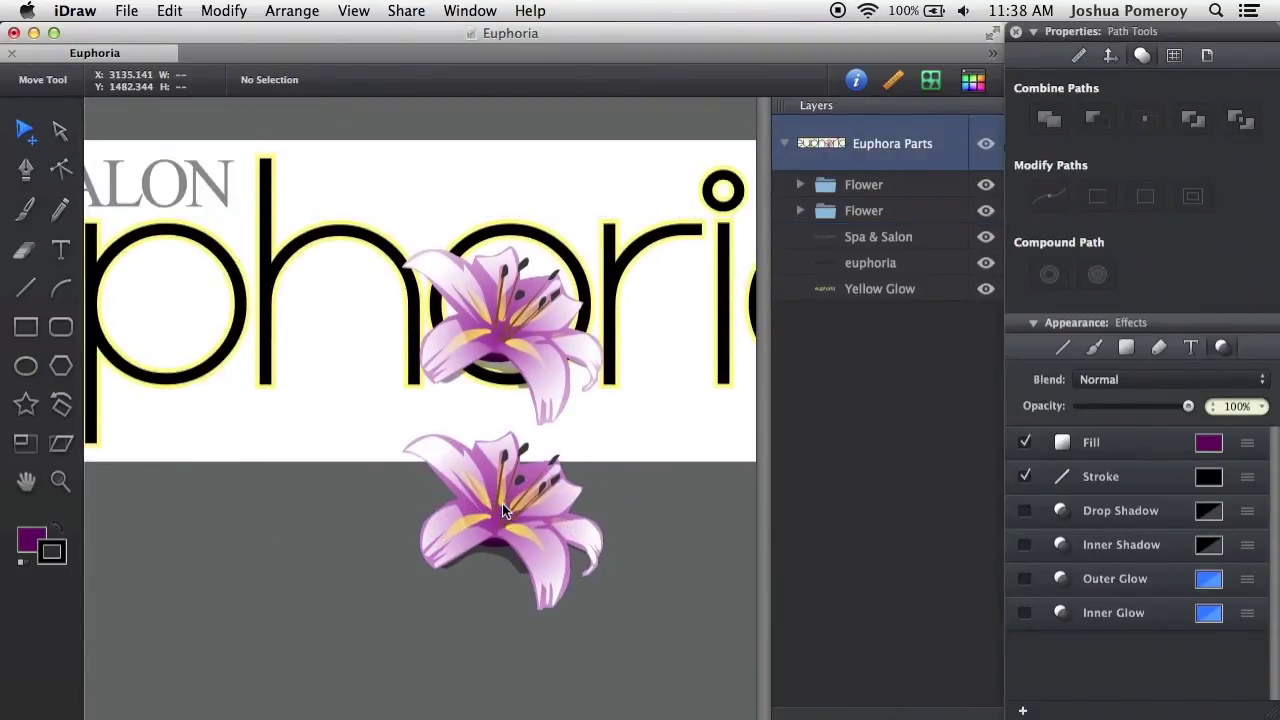
scroll(504, 503, up, 3)
scroll(505, 548, up, 3)
scroll(490, 563, right, 3)
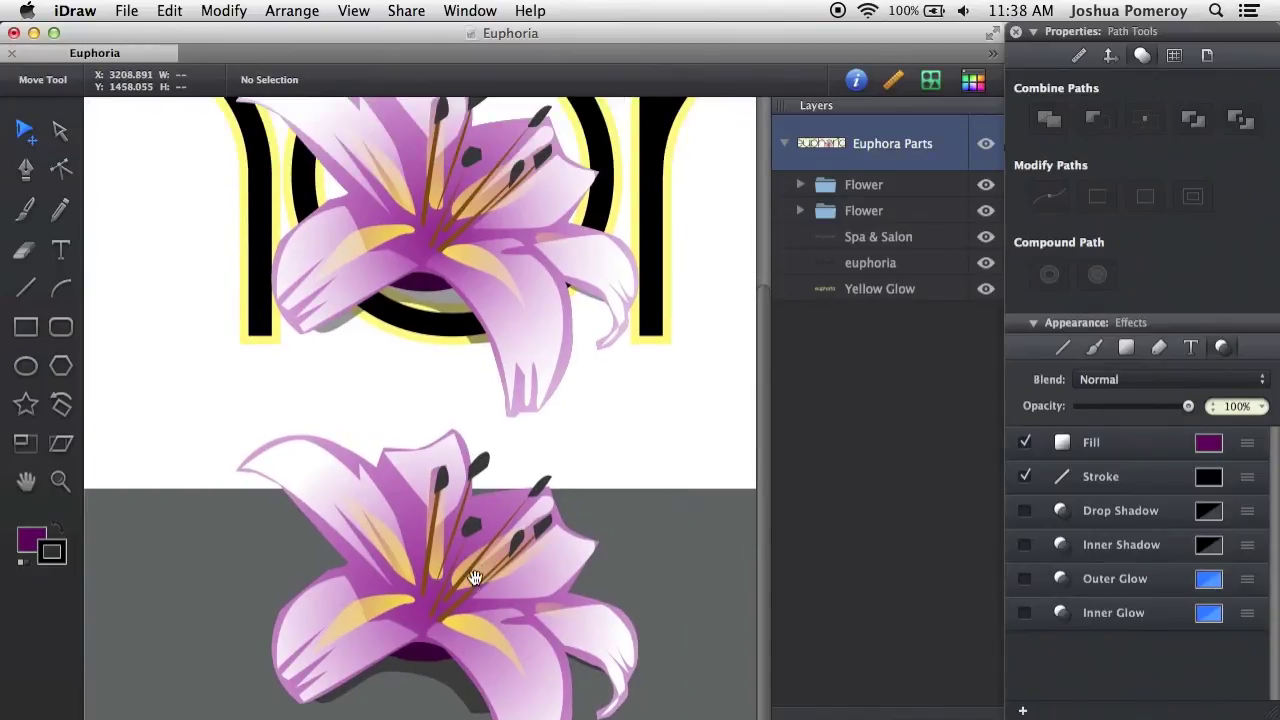
scroll(478, 572, down, 3)
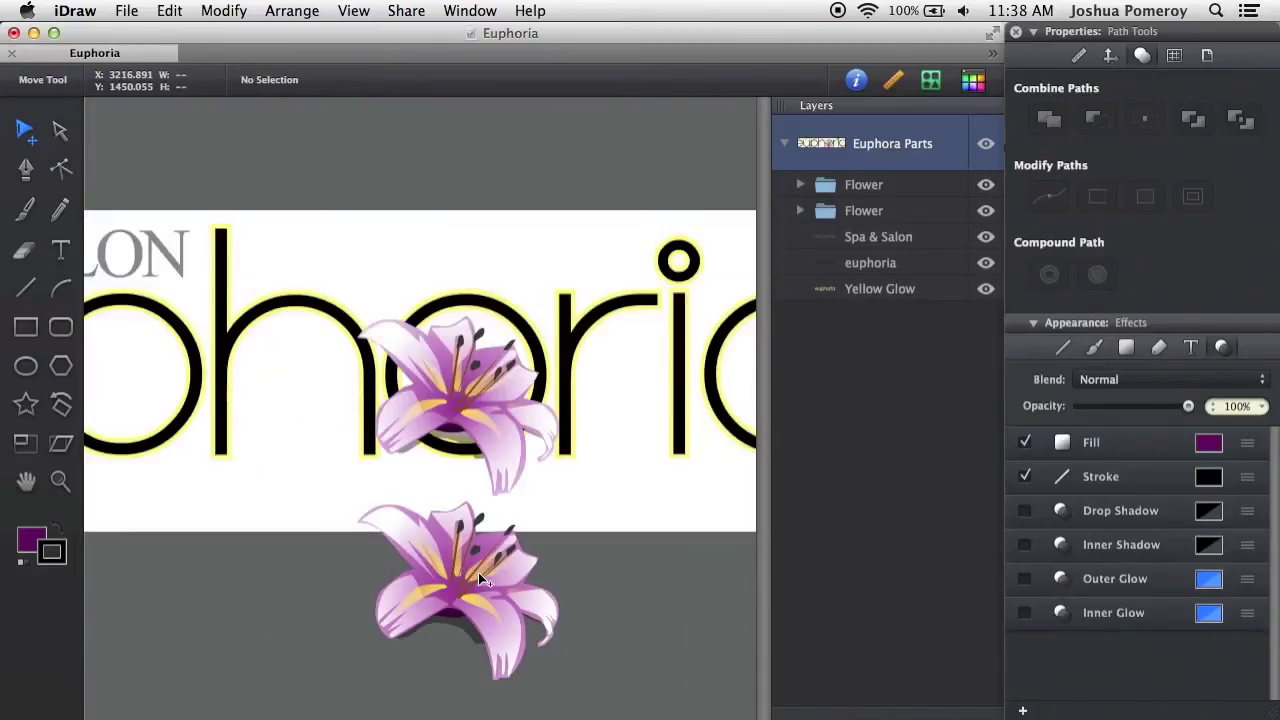
scroll(429, 423, up, 3)
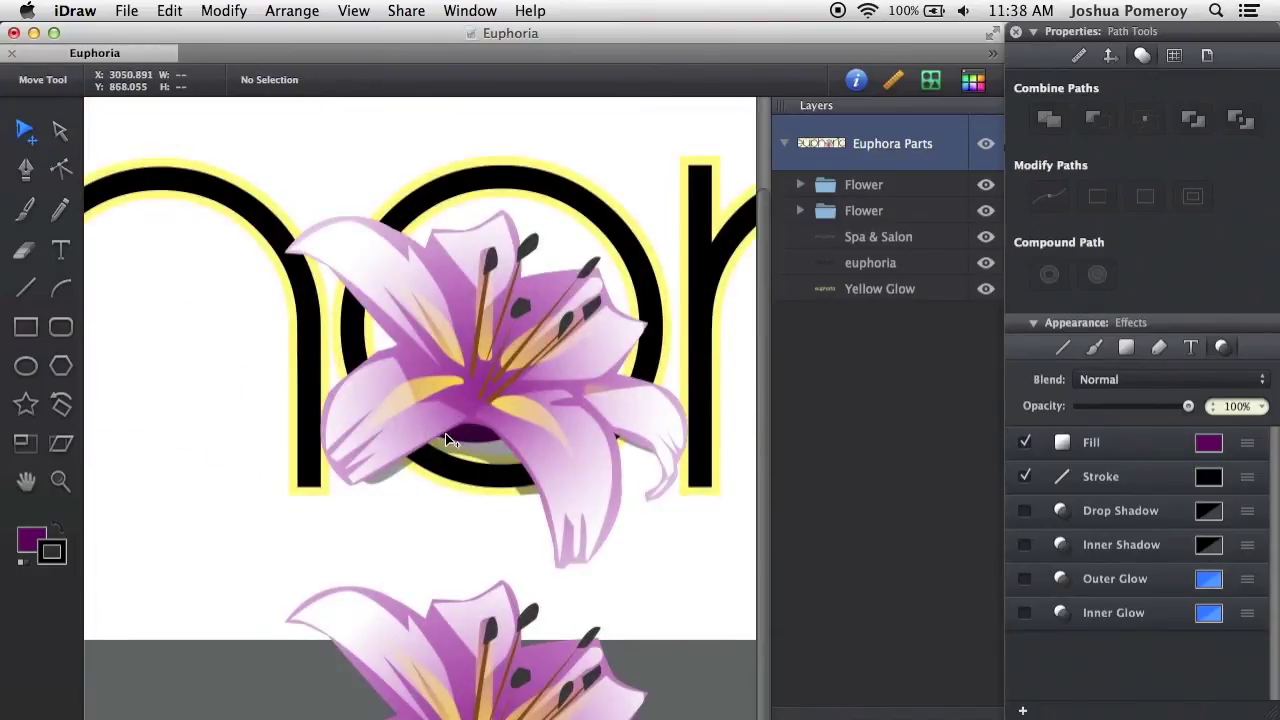
scroll(473, 468, down, 3)
scroll(508, 574, up, 3)
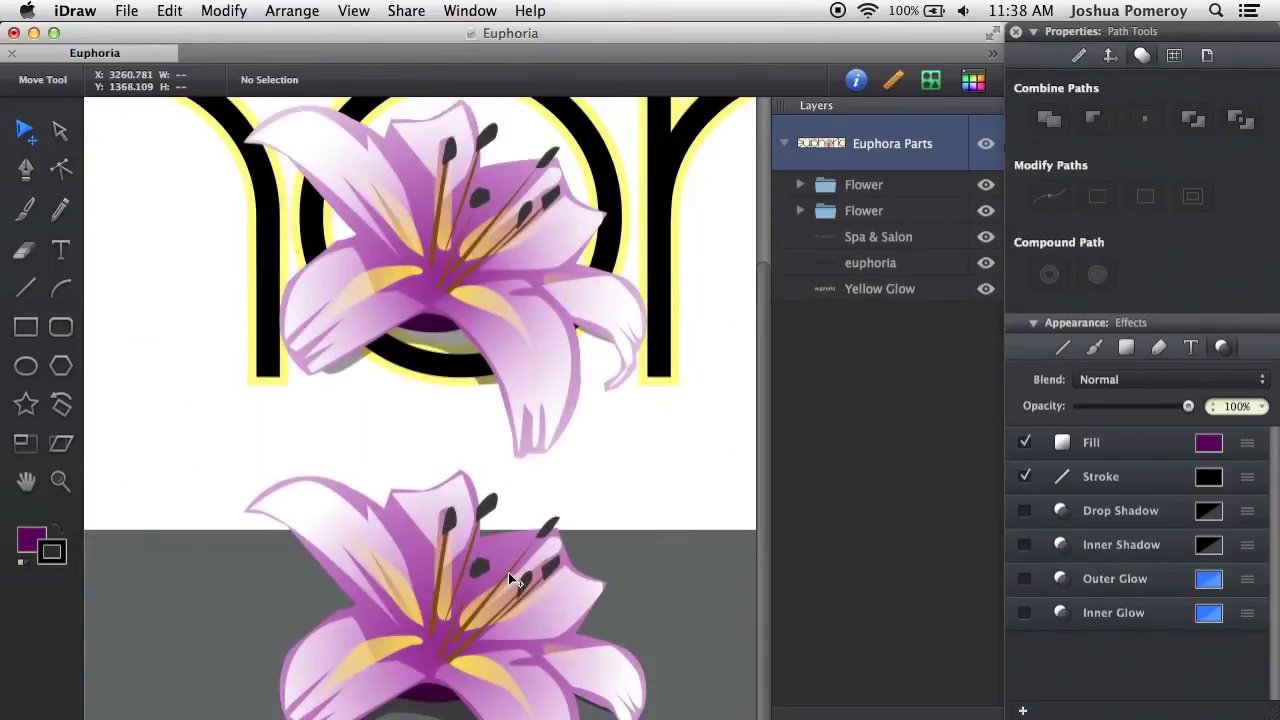
scroll(508, 572, down, 3)
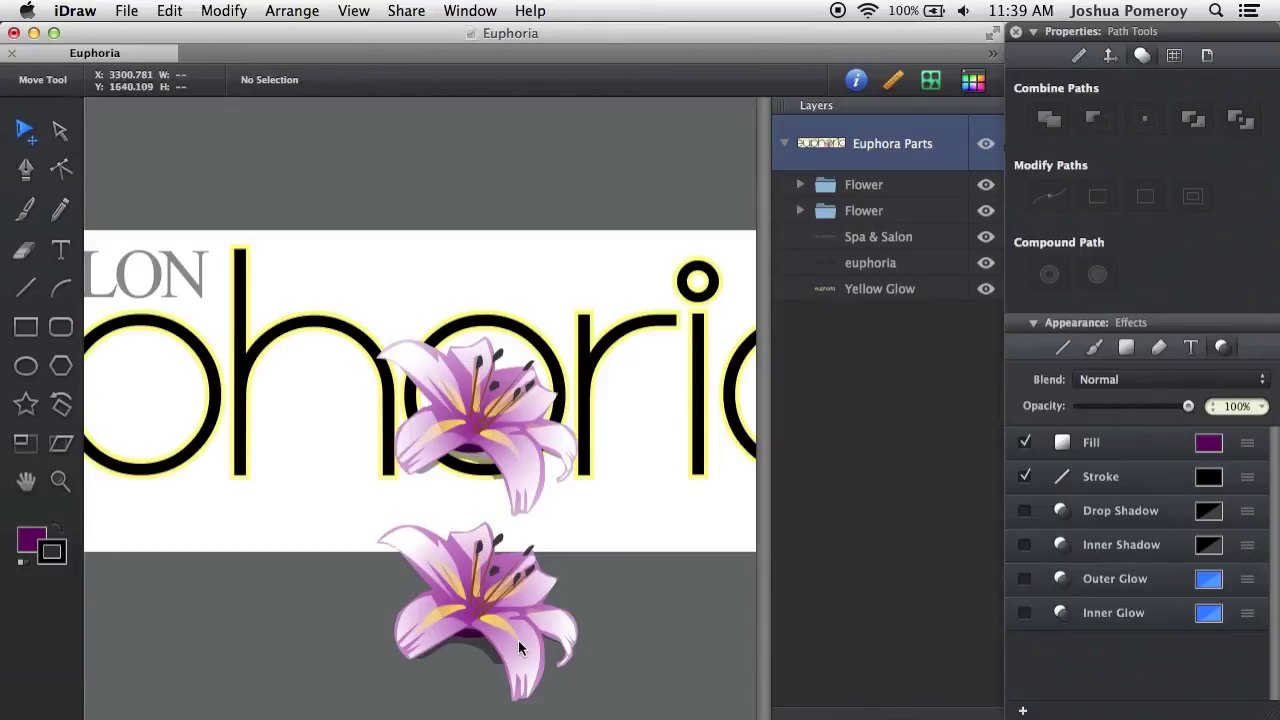
scroll(518, 675, up, 3)
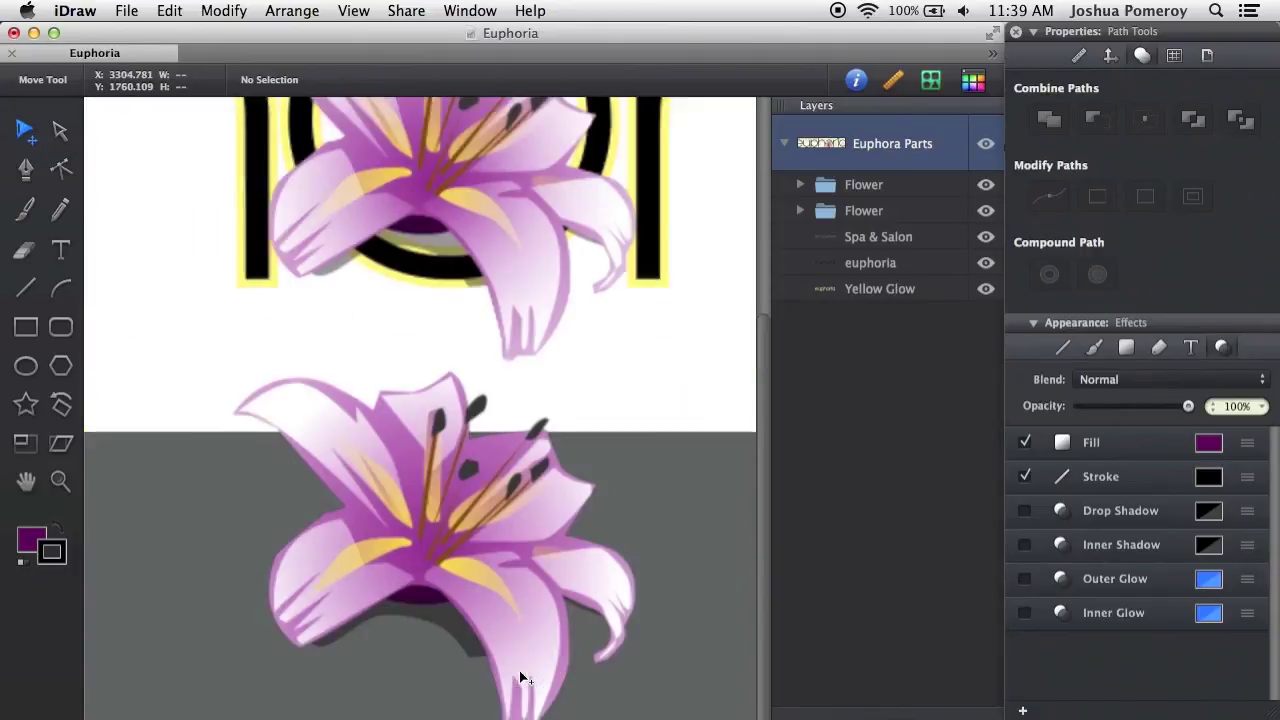
scroll(491, 579, up, 4)
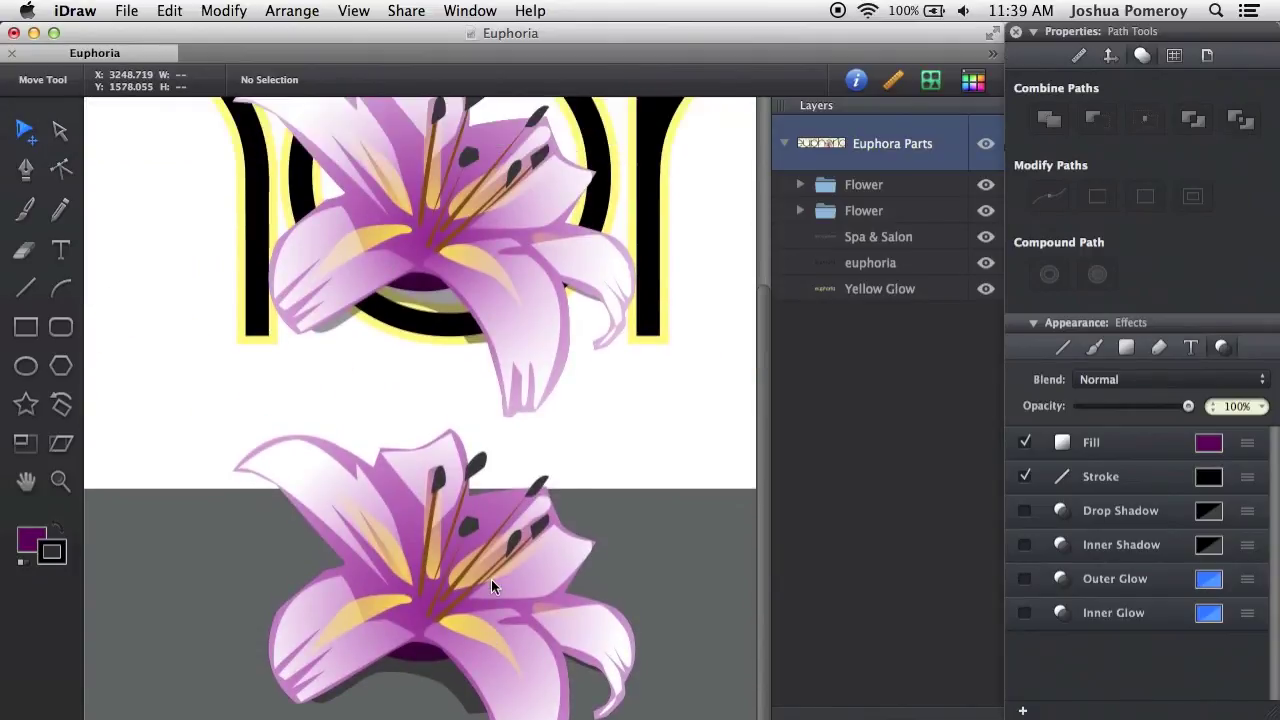
scroll(491, 579, down, 2)
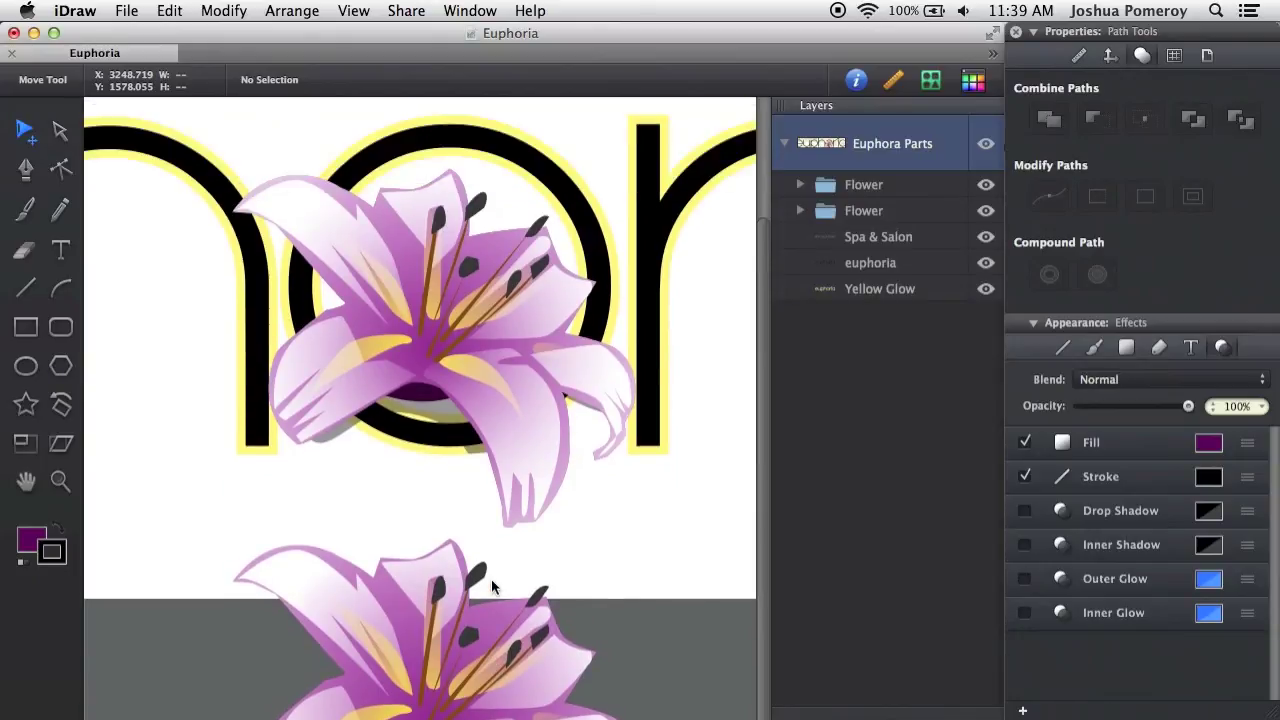
scroll(491, 579, up, 1)
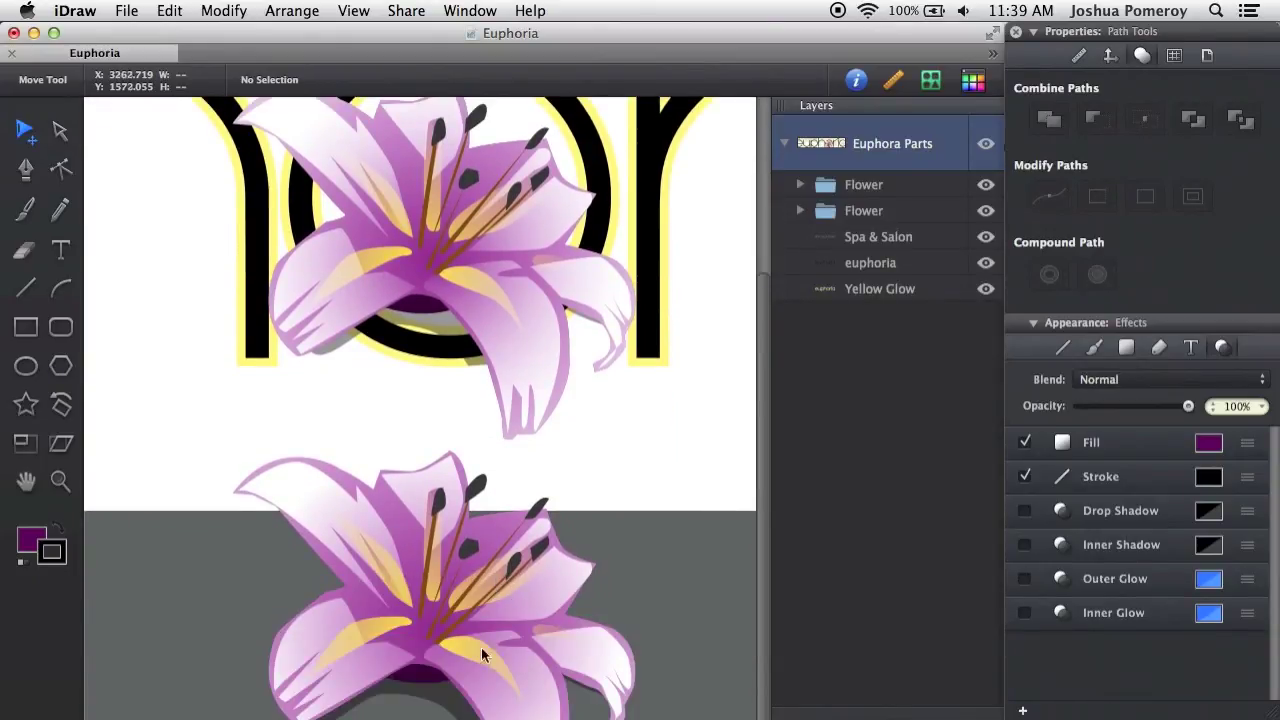
scroll(439, 555, down, 2)
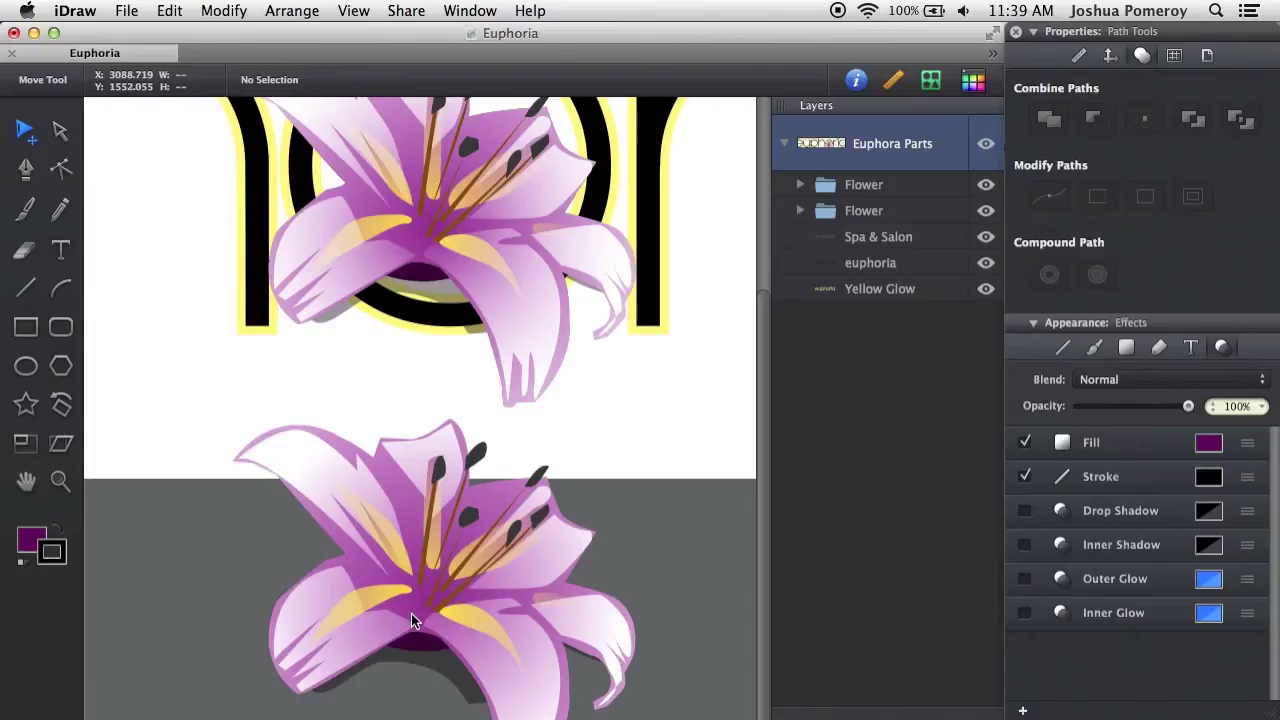
Step: Inspect the gradient type, blend mode and colours of the fill on the spare lily's petal base shape
click(411, 613)
key(g)
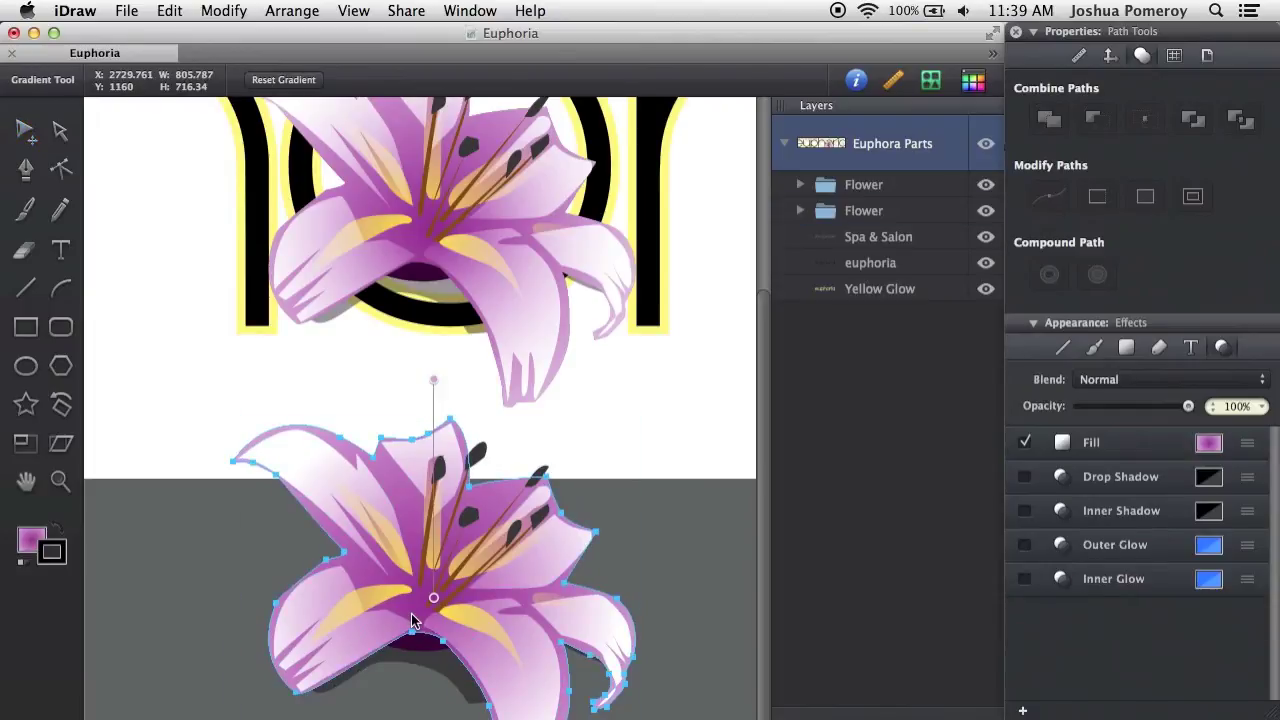
click(1247, 444)
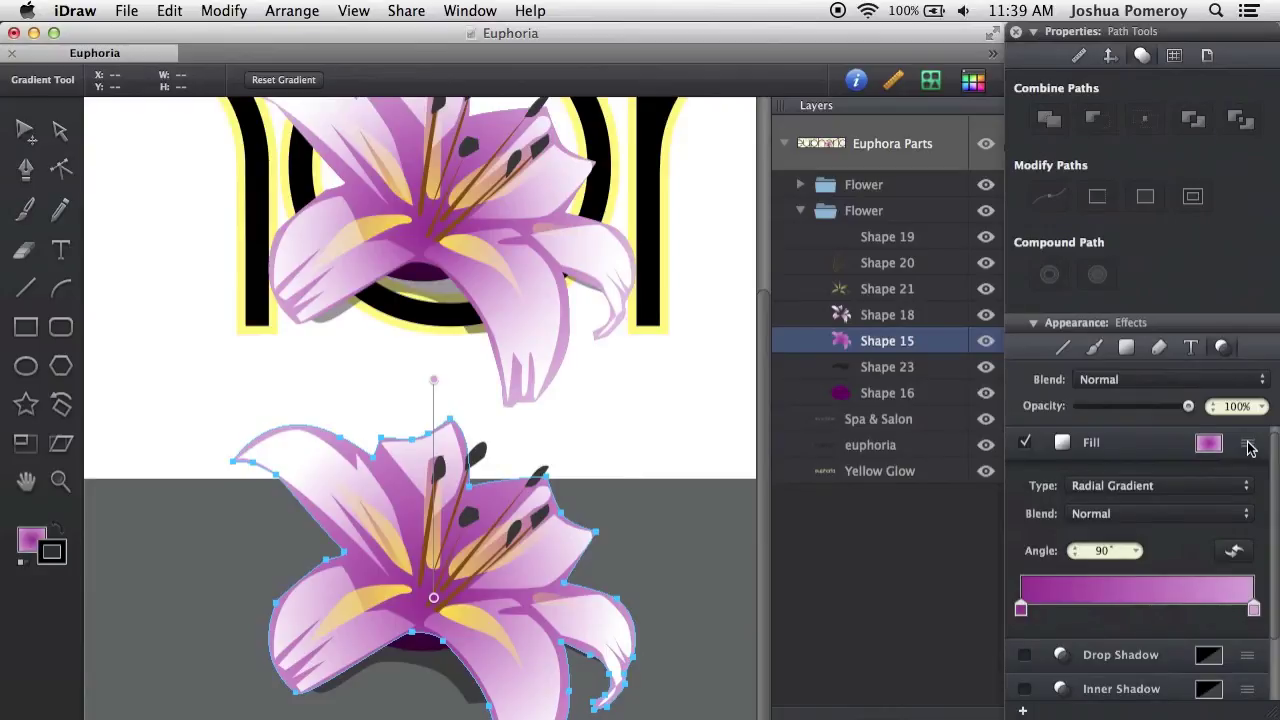
click(1250, 447)
Step: Move the spare lily sideways and place a duplicate of the logo's lily next to it at the same height beneath the logo
drag(495, 562, 616, 562)
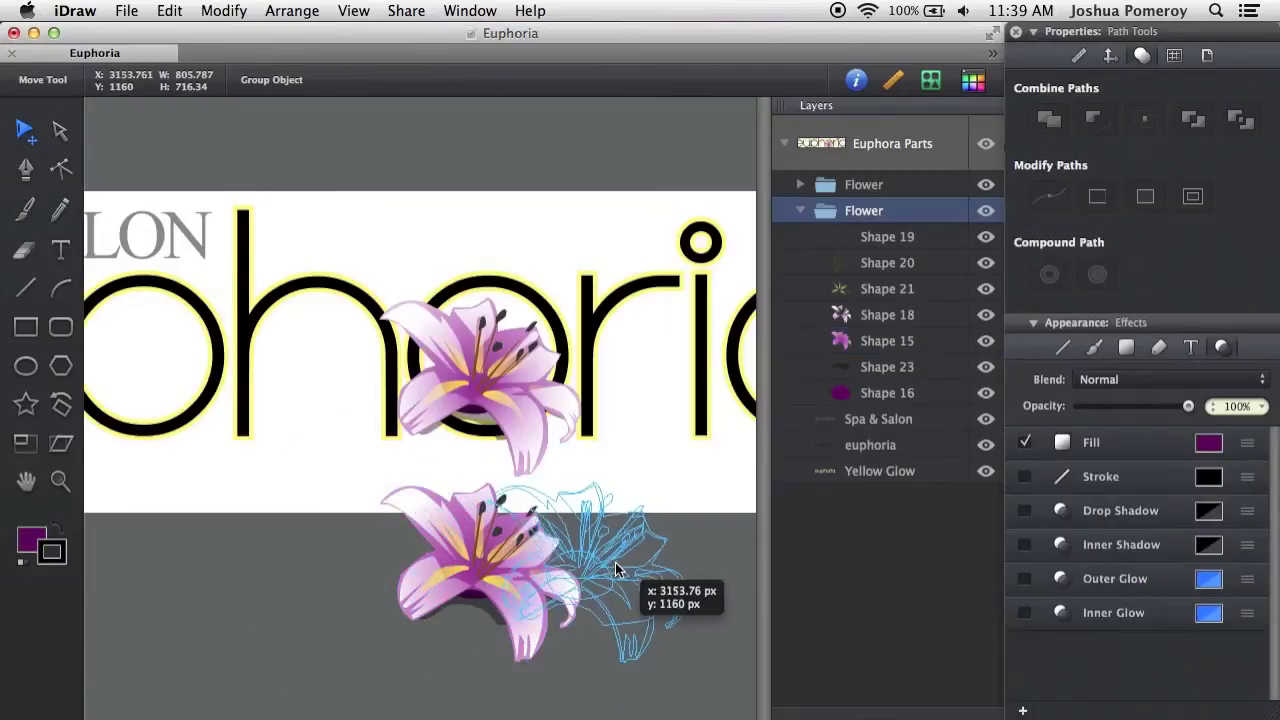
drag(513, 402, 403, 568)
drag(482, 599, 397, 599)
key(Escape)
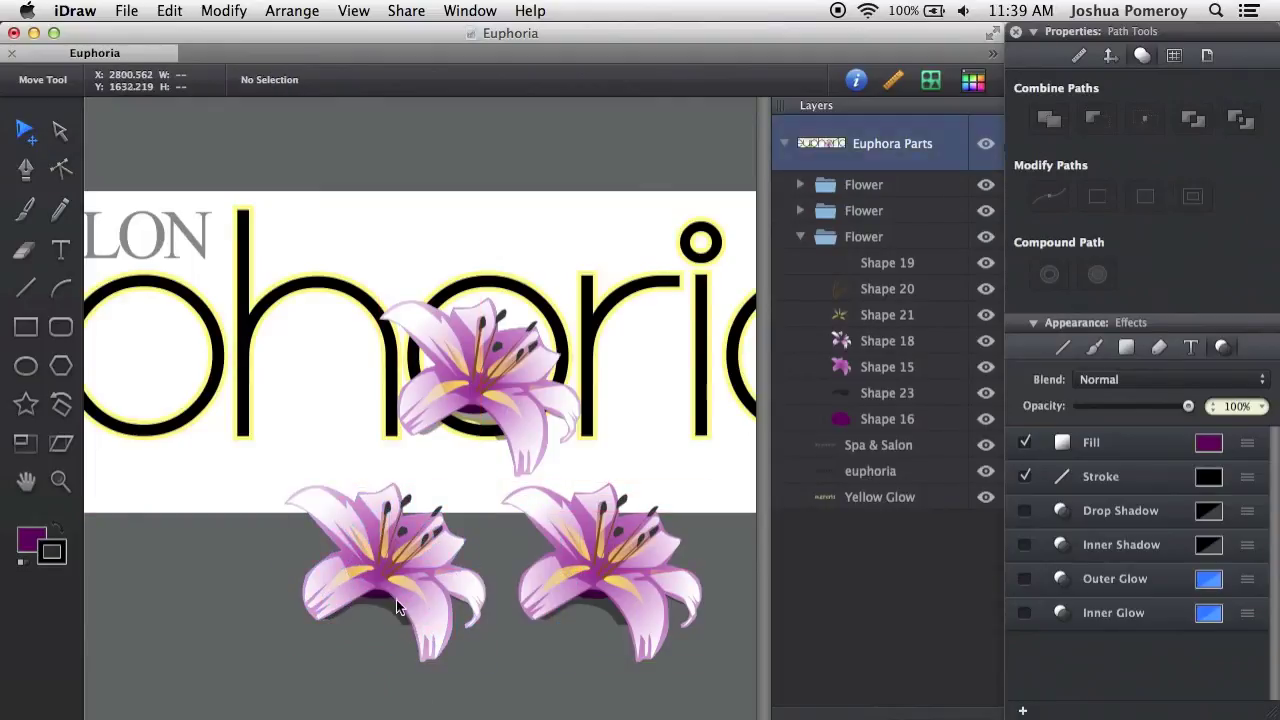
Step: Remove the solid purple fill above the radial gradient on the duplicated lily's petal base shape
click(381, 574)
key(super+equal)
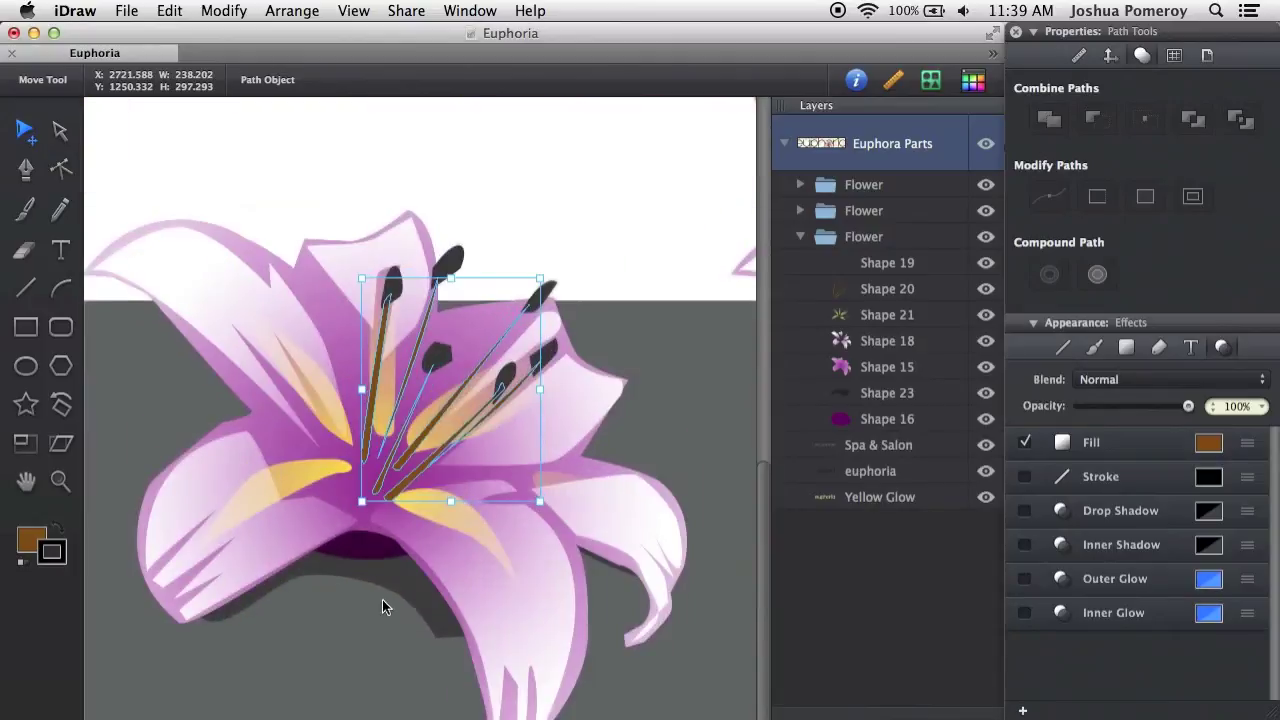
click(339, 503)
key(g)
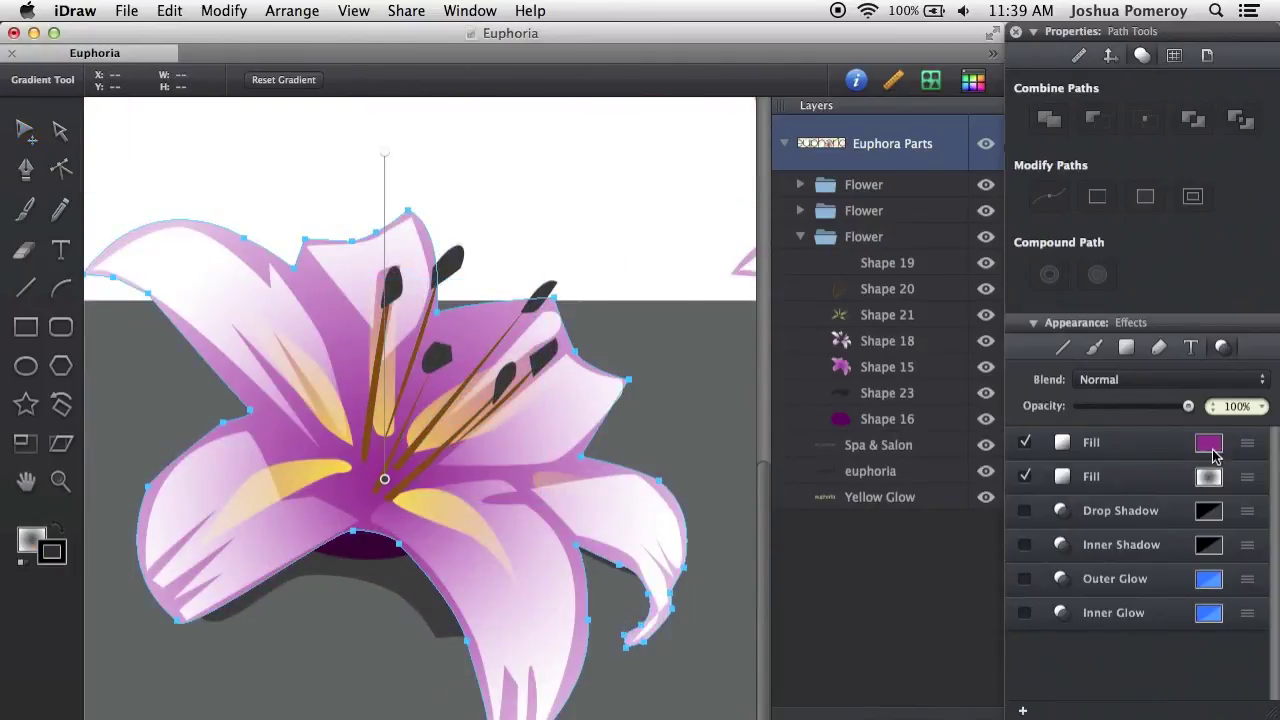
click(1247, 479)
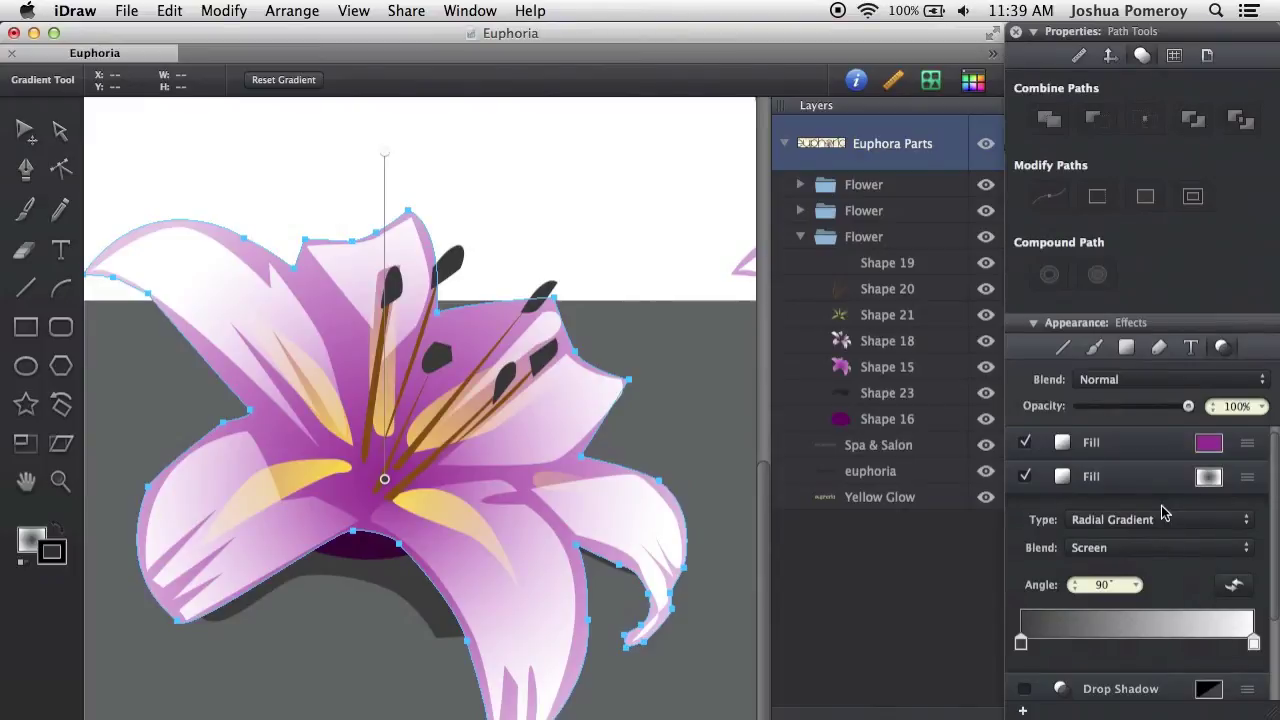
scroll(633, 495, down, 3)
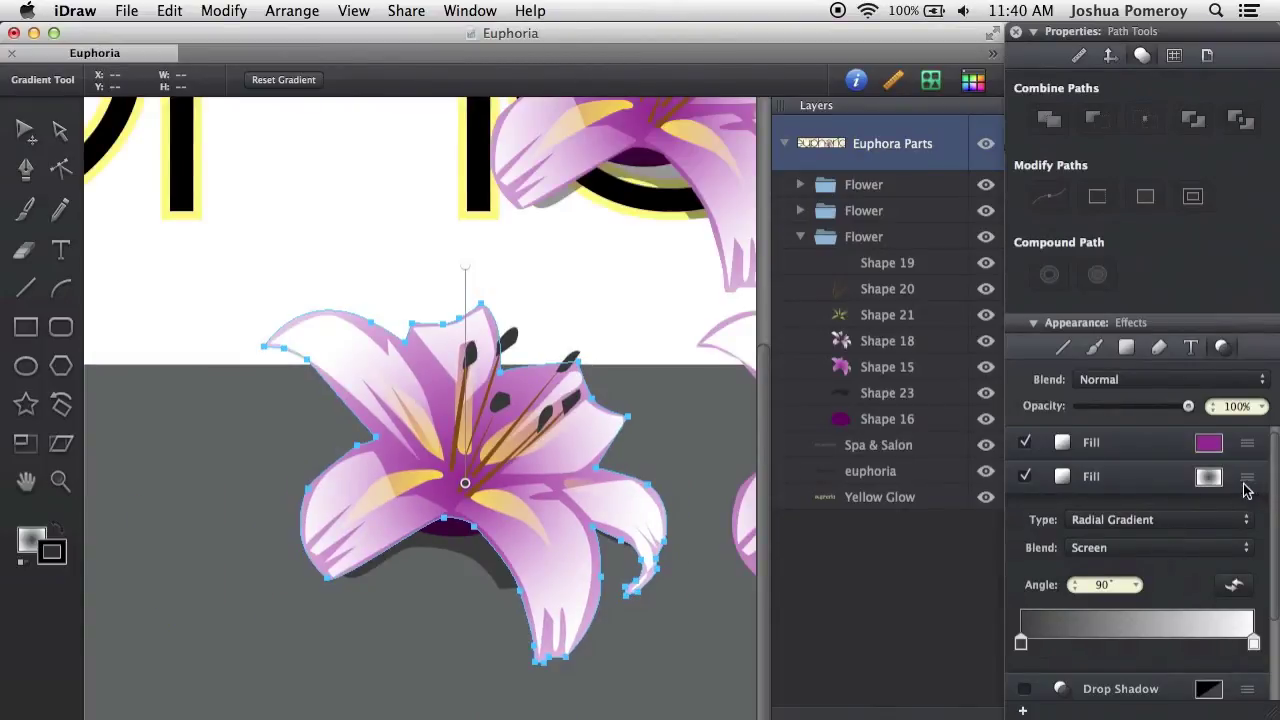
right_click(1147, 451)
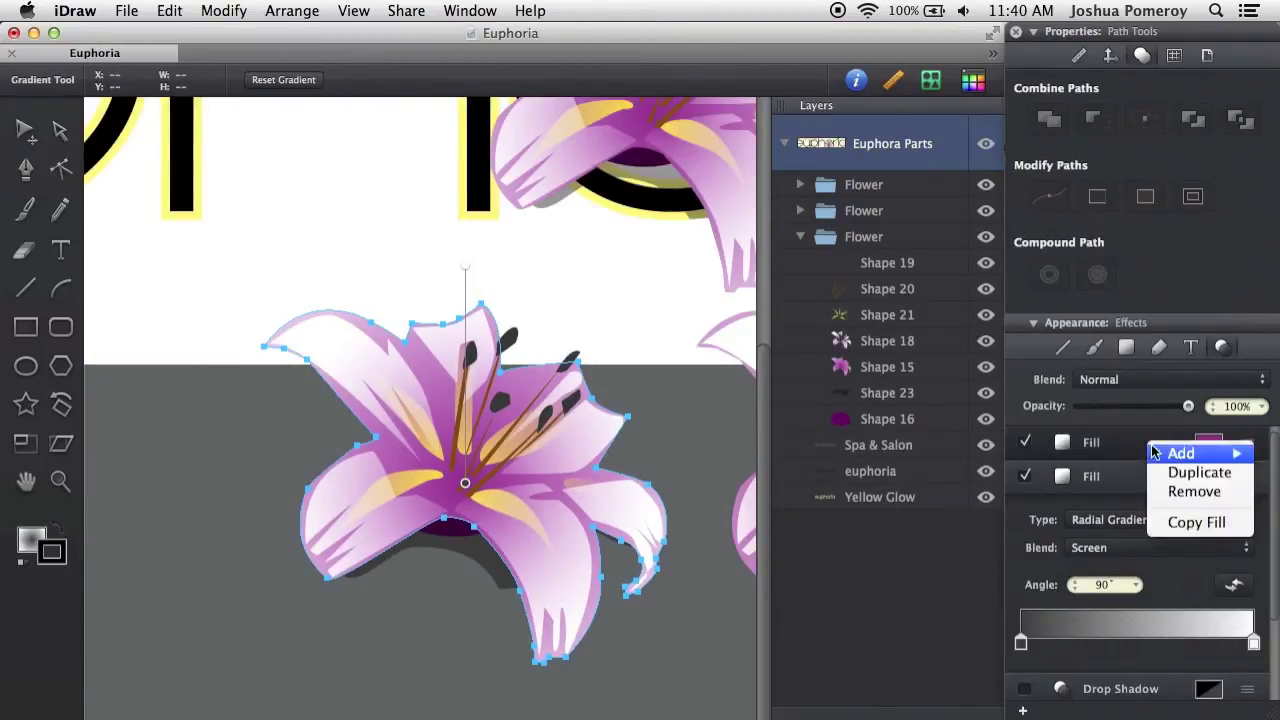
click(1125, 489)
Step: Set the blend mode of the radial gradient fill on the duplicated lily's petal base shape to Normal
scroll(455, 612, right, 5)
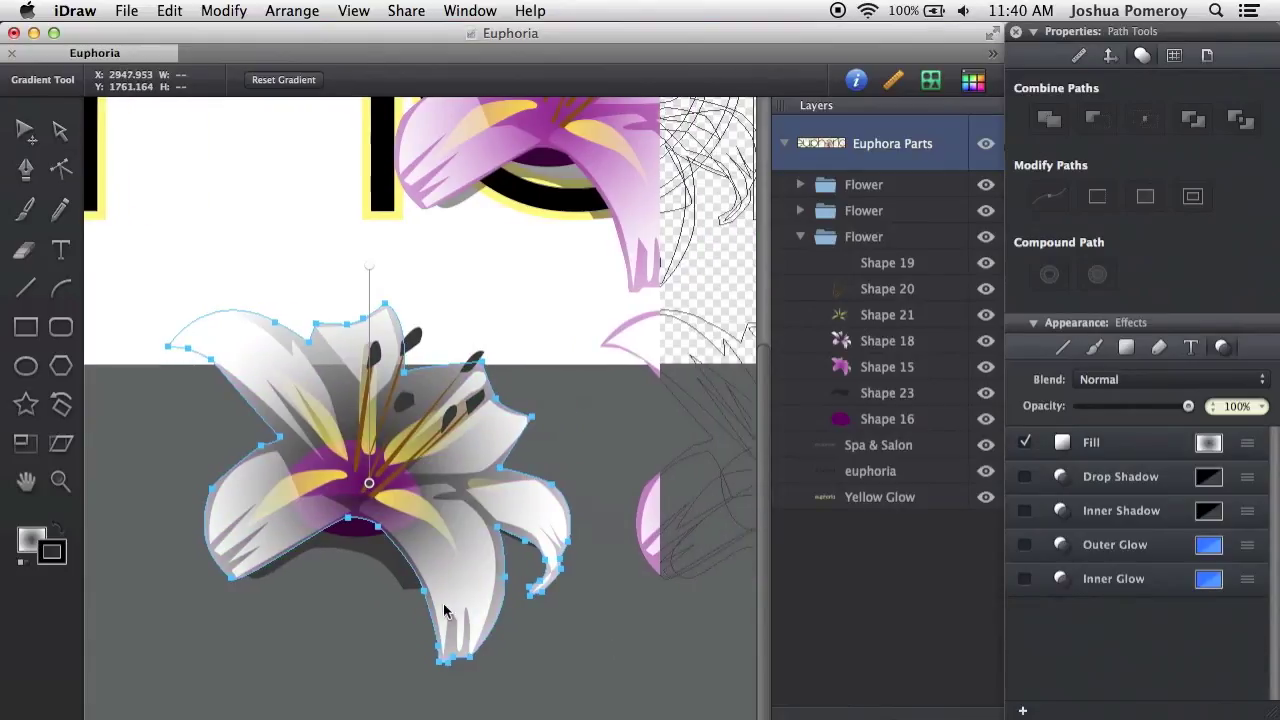
scroll(295, 573, left, 1)
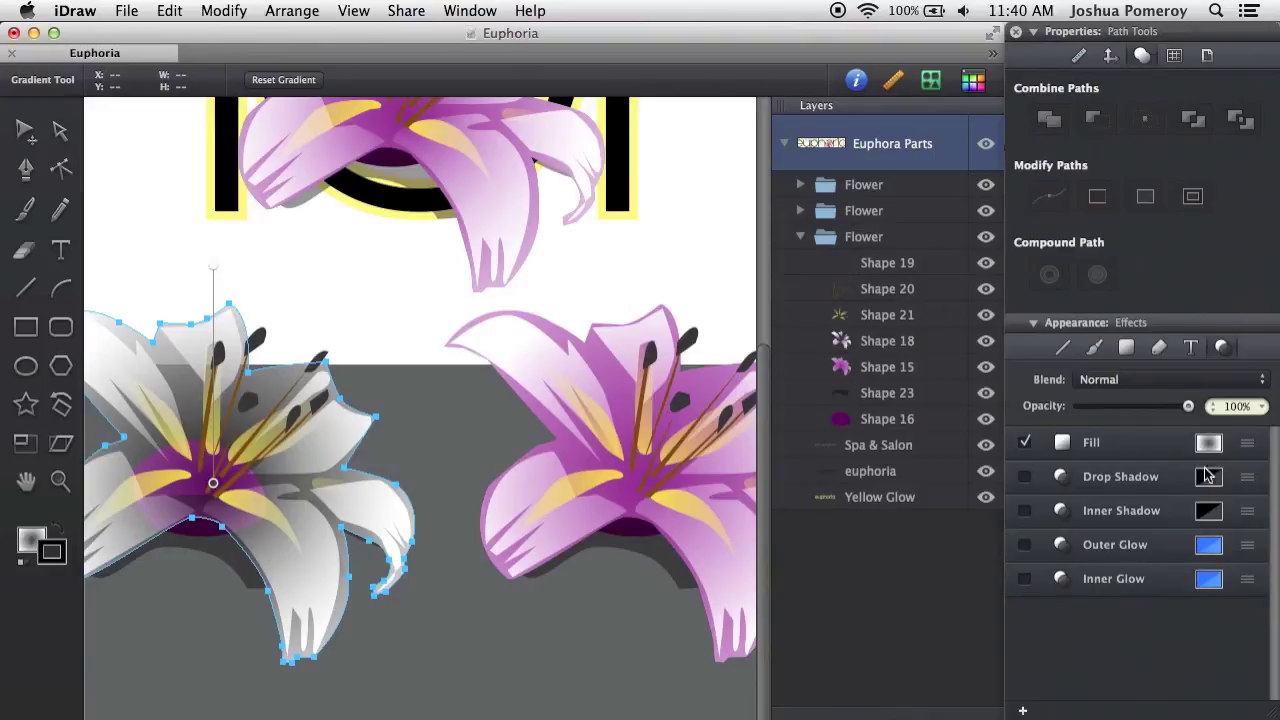
click(1244, 446)
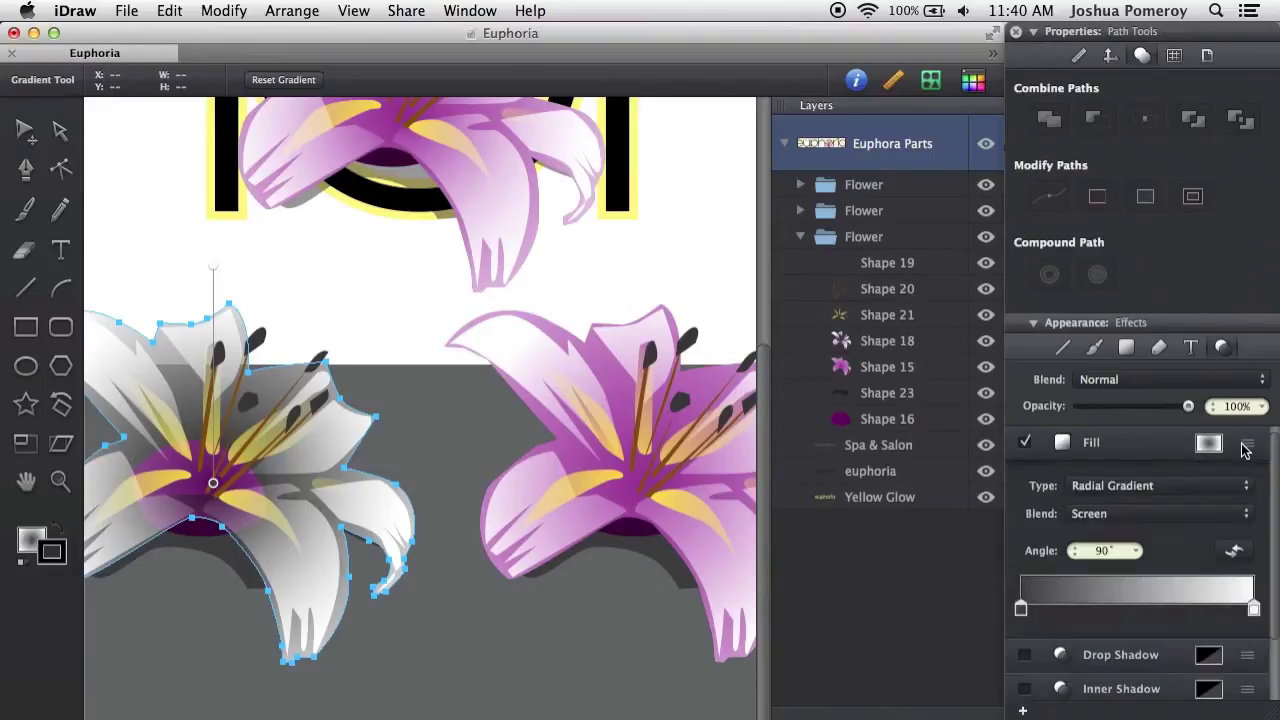
click(1118, 518)
click(1138, 393)
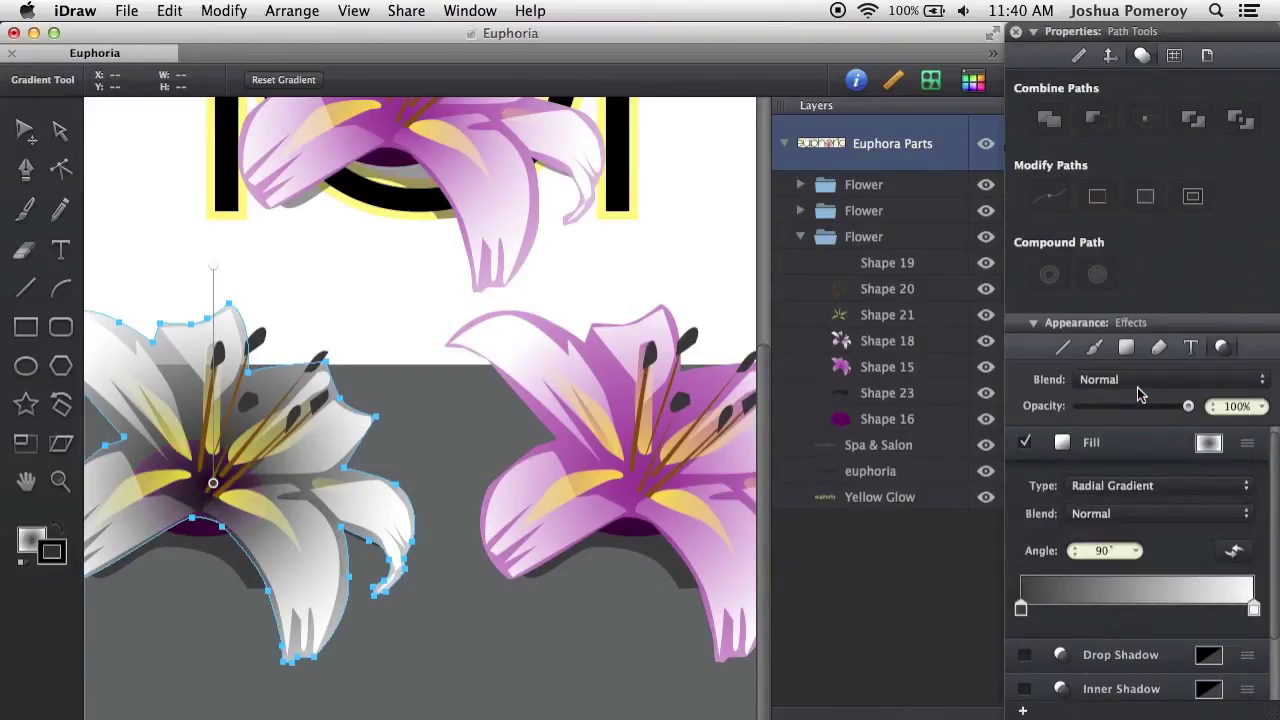
Step: Set the inner colour of the duplicated lily's petal base gradient to the purple sampled from the neighbouring lily's centre
click(1021, 608)
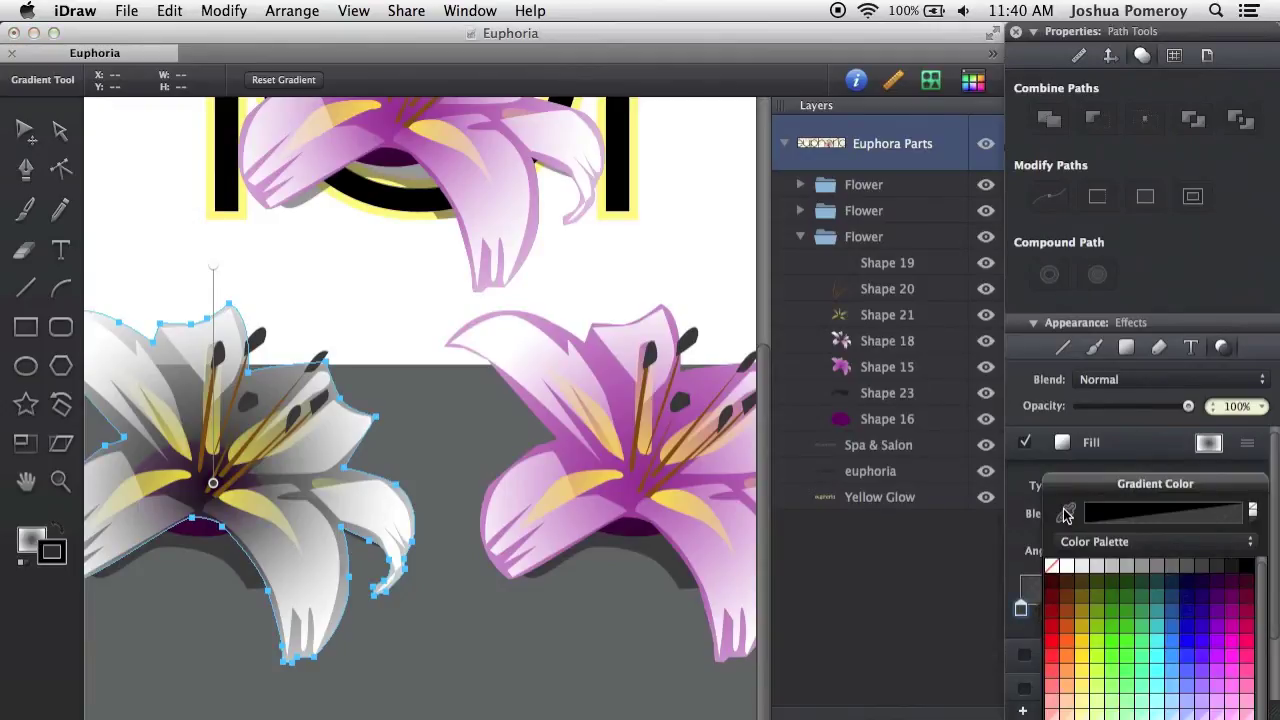
click(1064, 518)
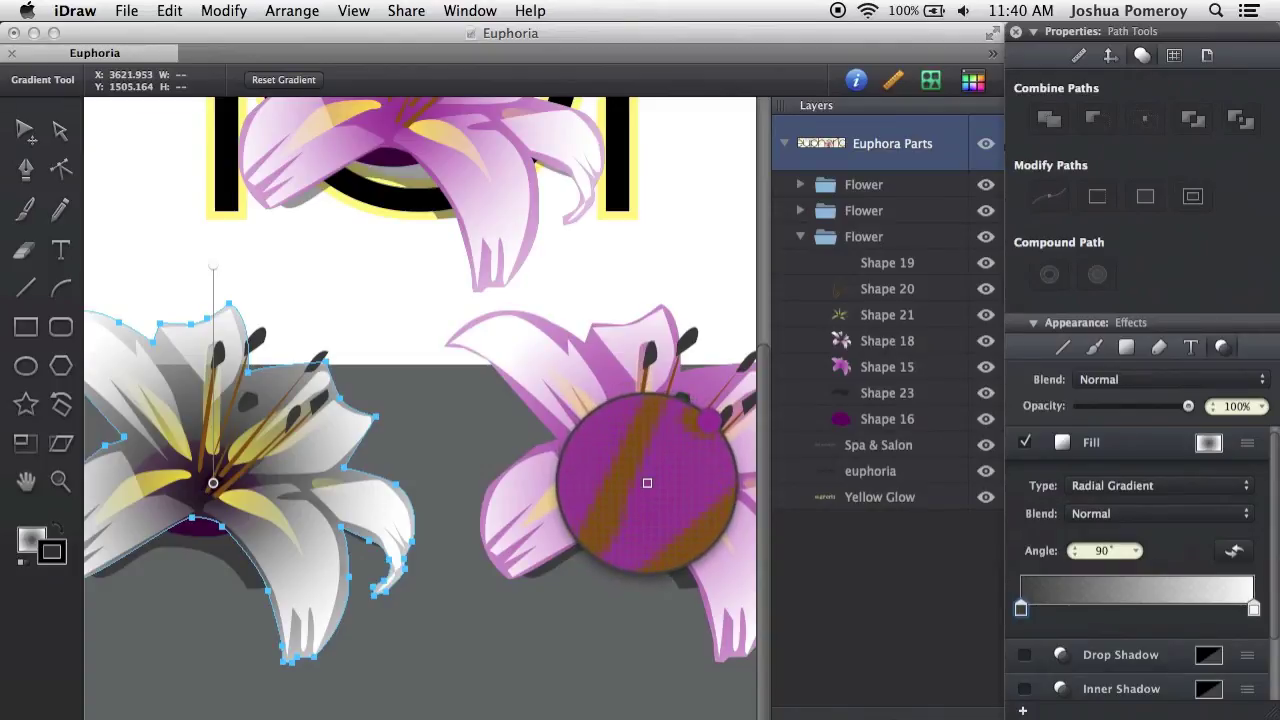
click(647, 483)
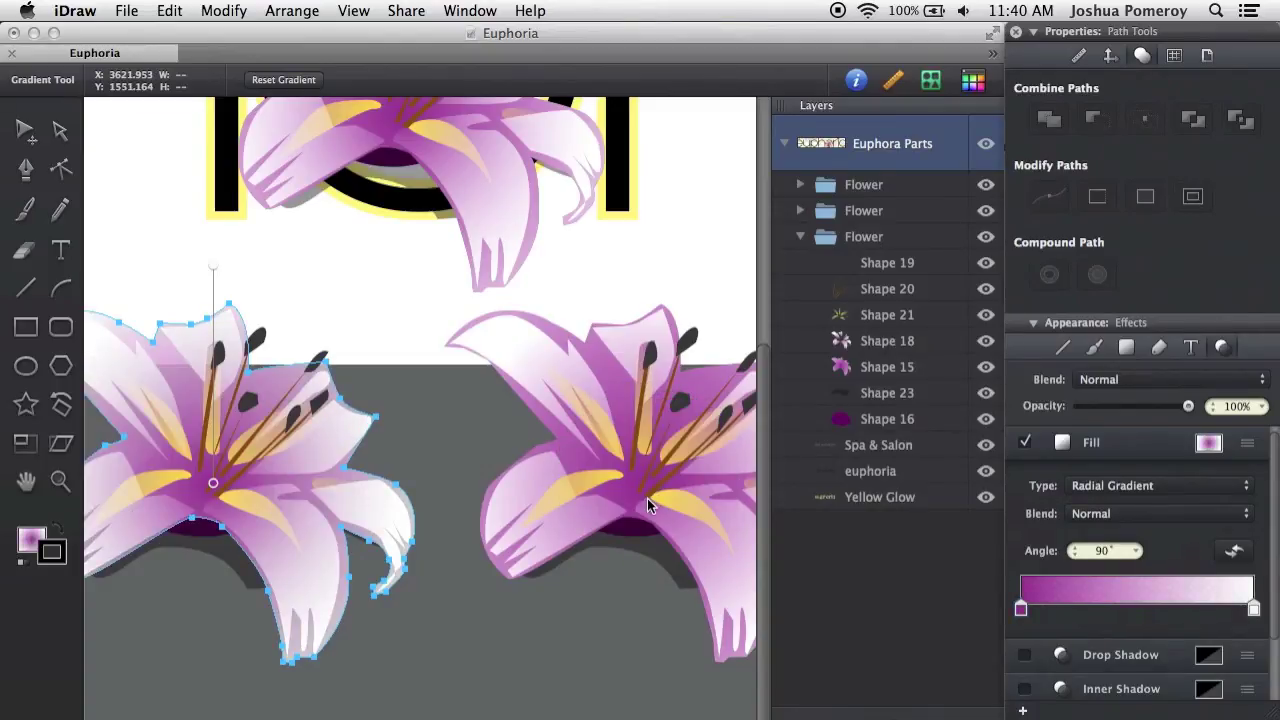
Step: Set the outer colour of the petal base gradient to light purple sampled from the neighbouring lily's petal edge, and deselect the shape
click(1253, 610)
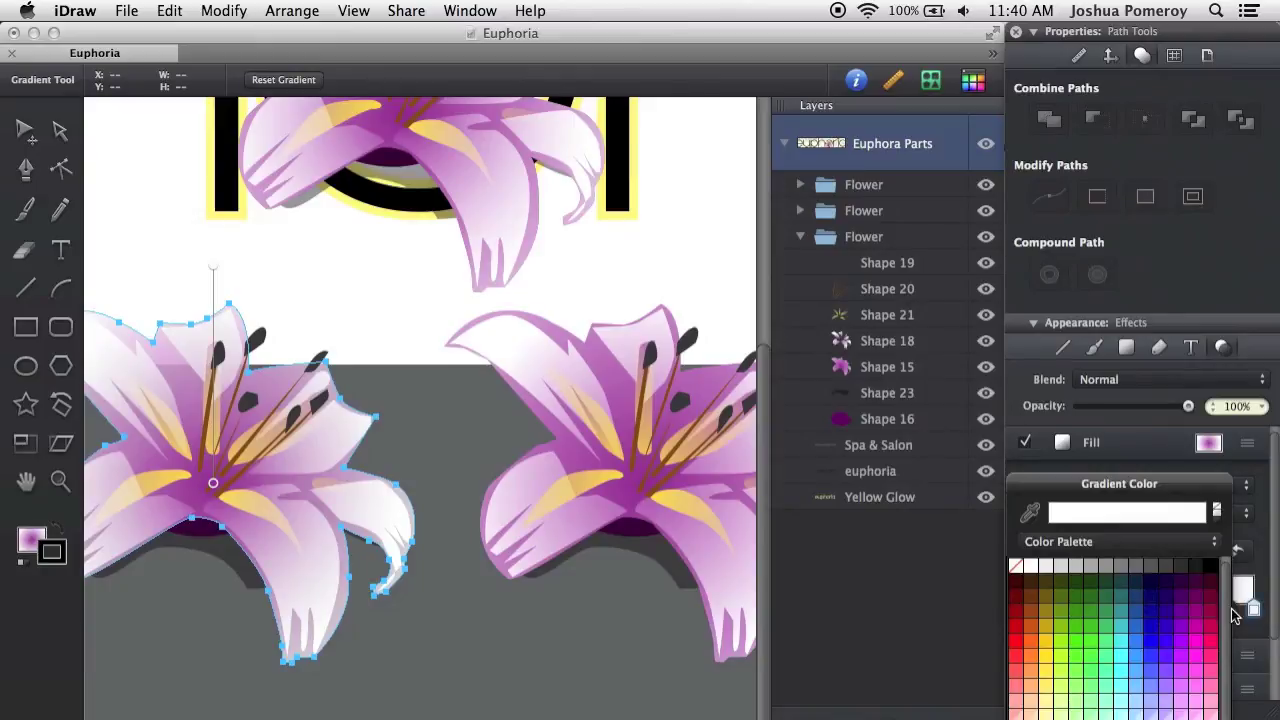
click(1030, 514)
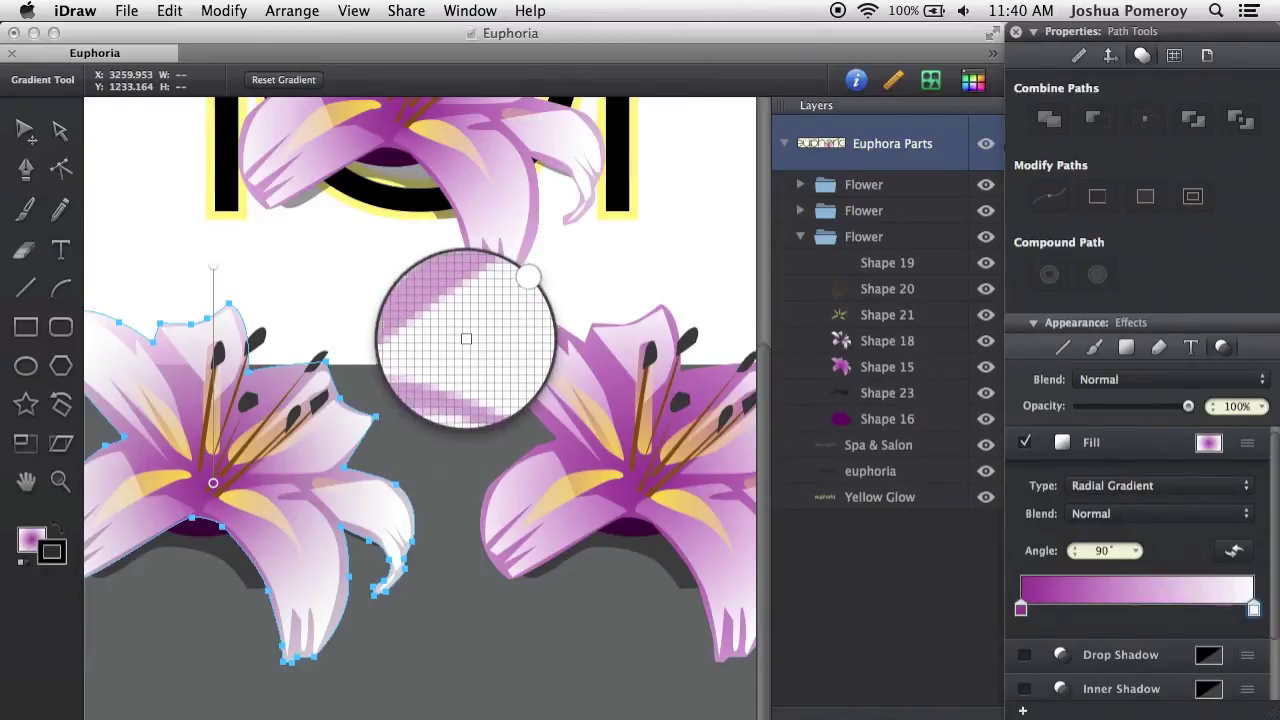
click(459, 333)
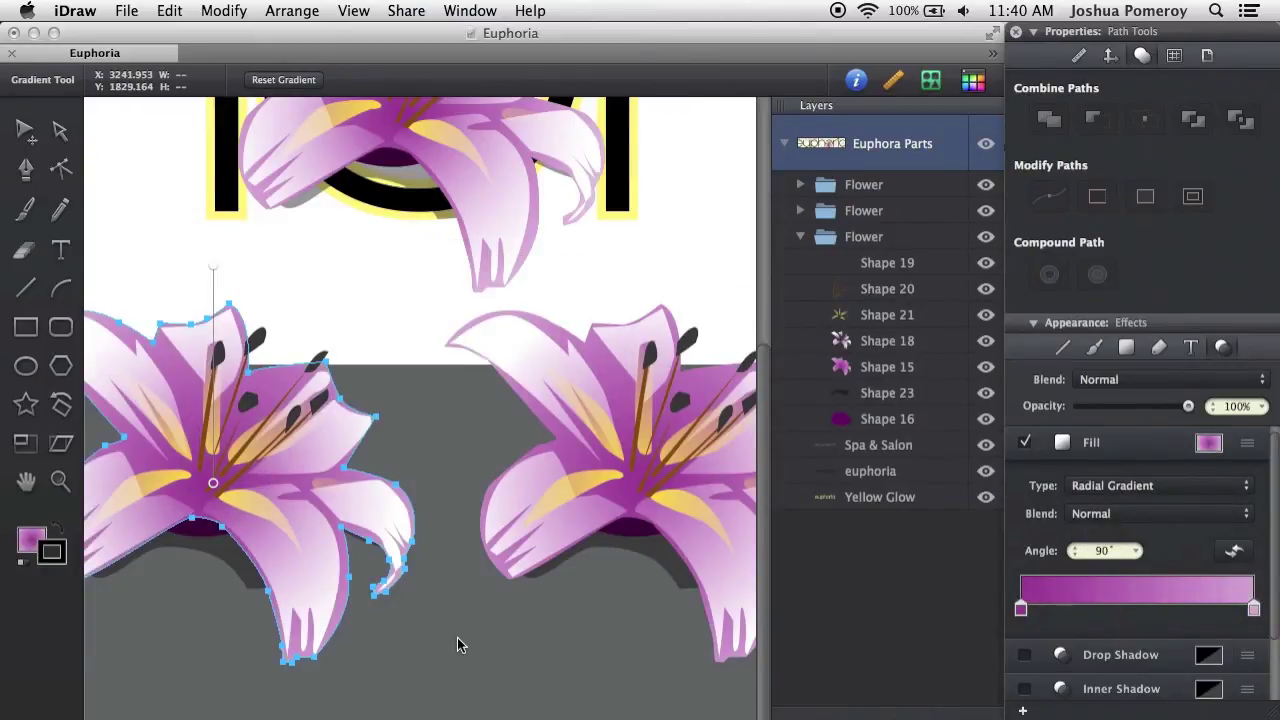
key(v)
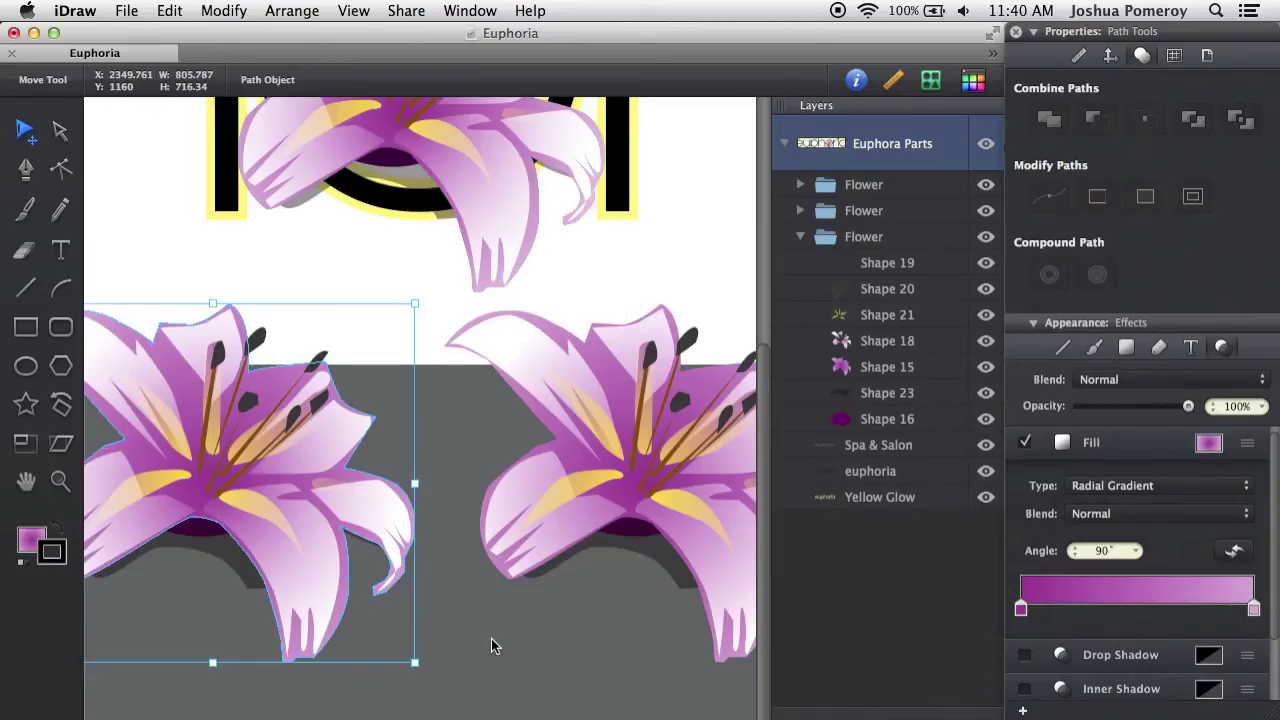
click(491, 638)
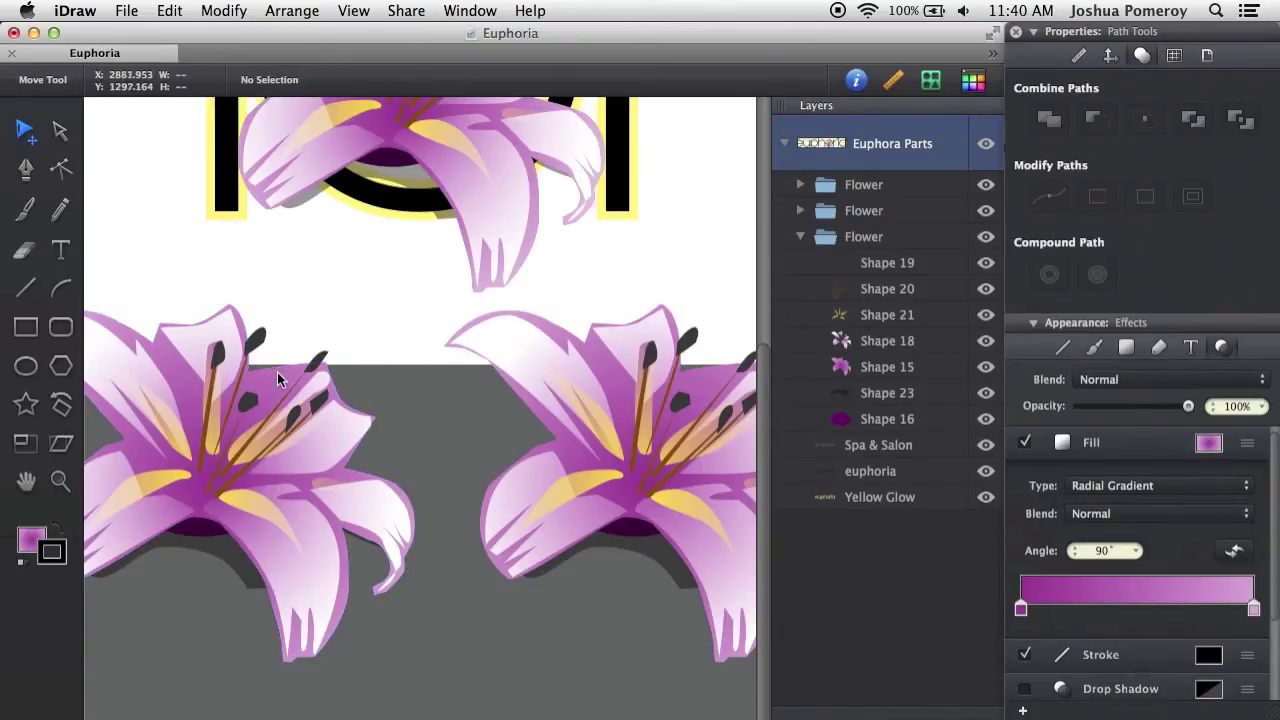
Step: Remove the empty fill above the black-to-white radial gradient on the duplicated lily's inner petal shape
click(323, 444)
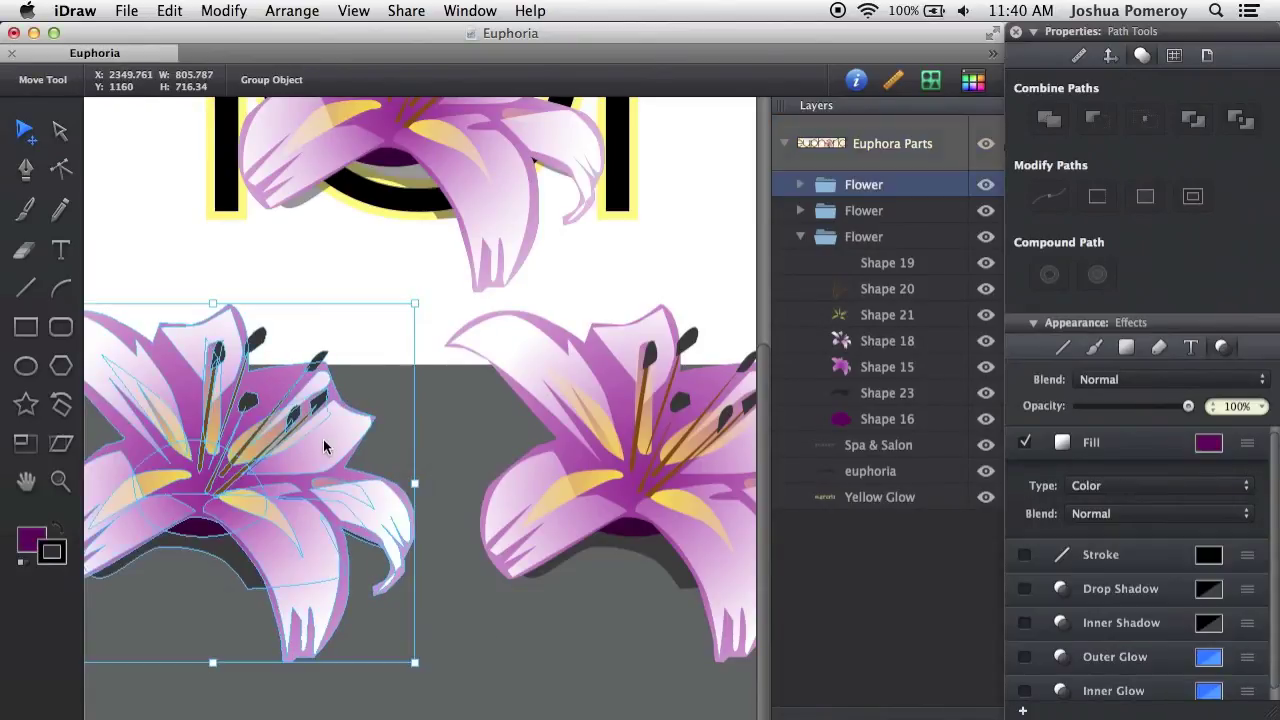
key(g)
right_click(1142, 448)
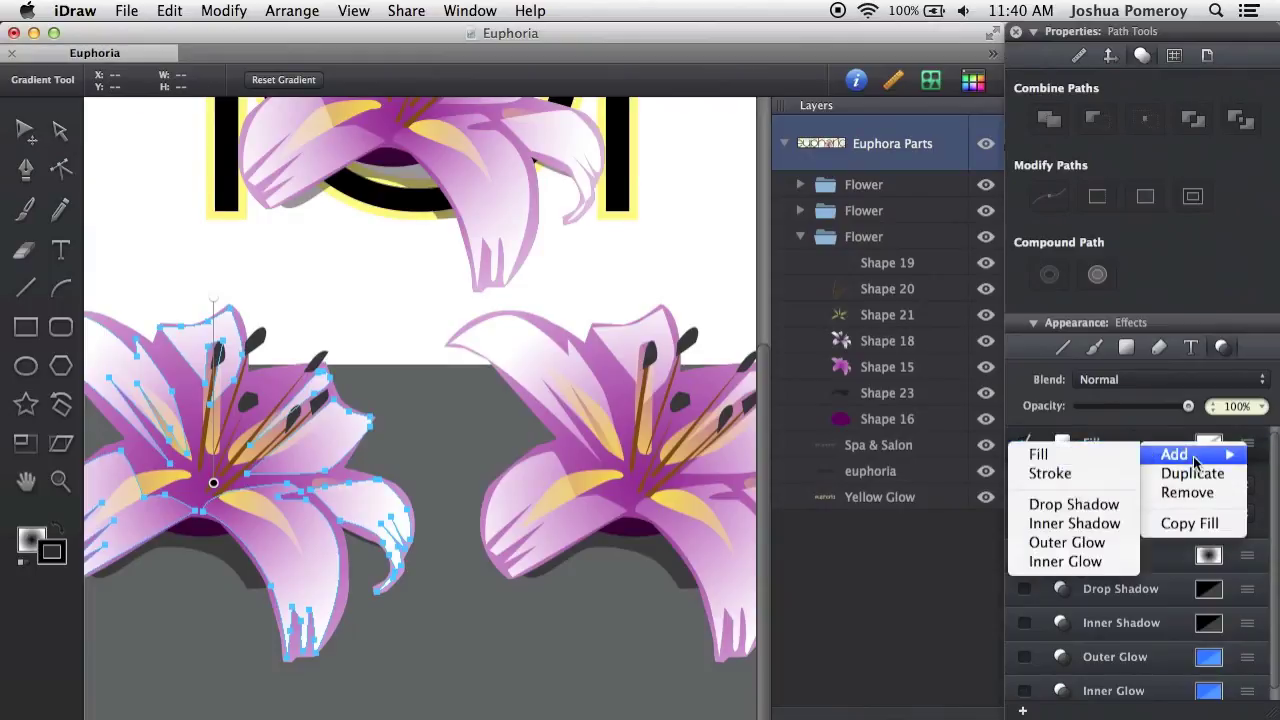
click(1190, 491)
Step: Set the blend mode of the radial gradient fill on the duplicated lily's inner petal shape to Normal
click(1247, 447)
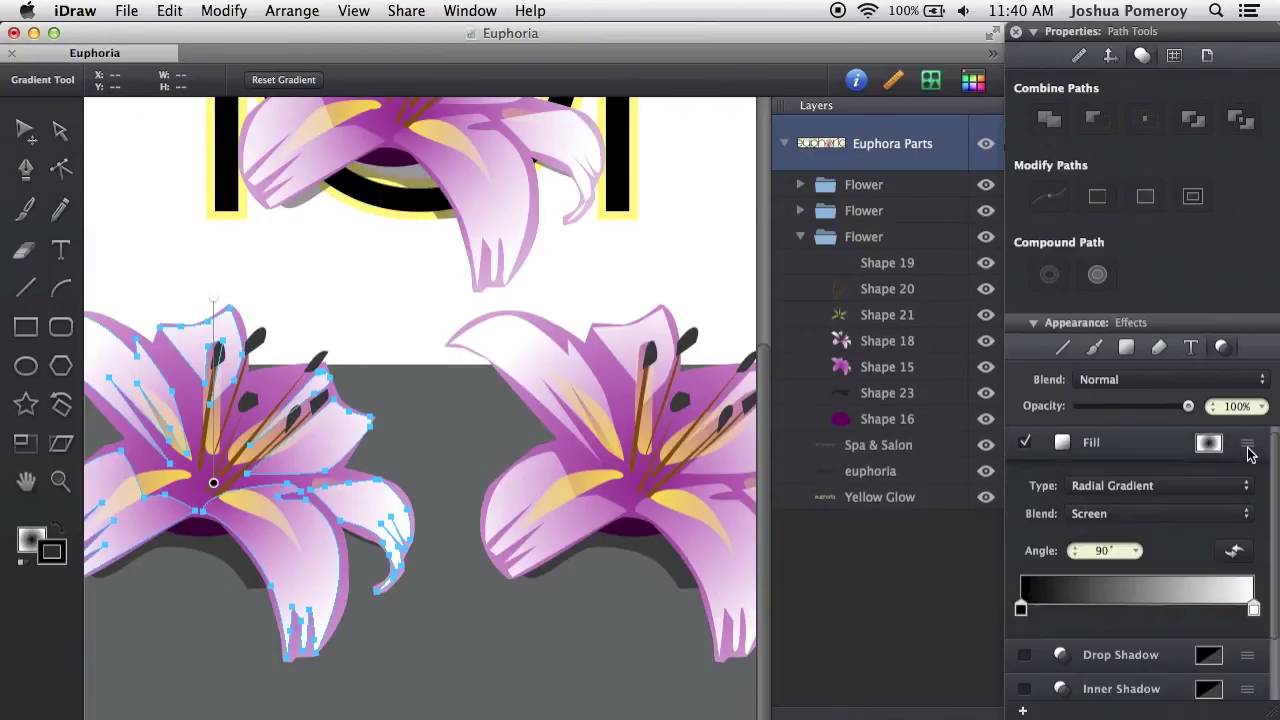
click(1145, 517)
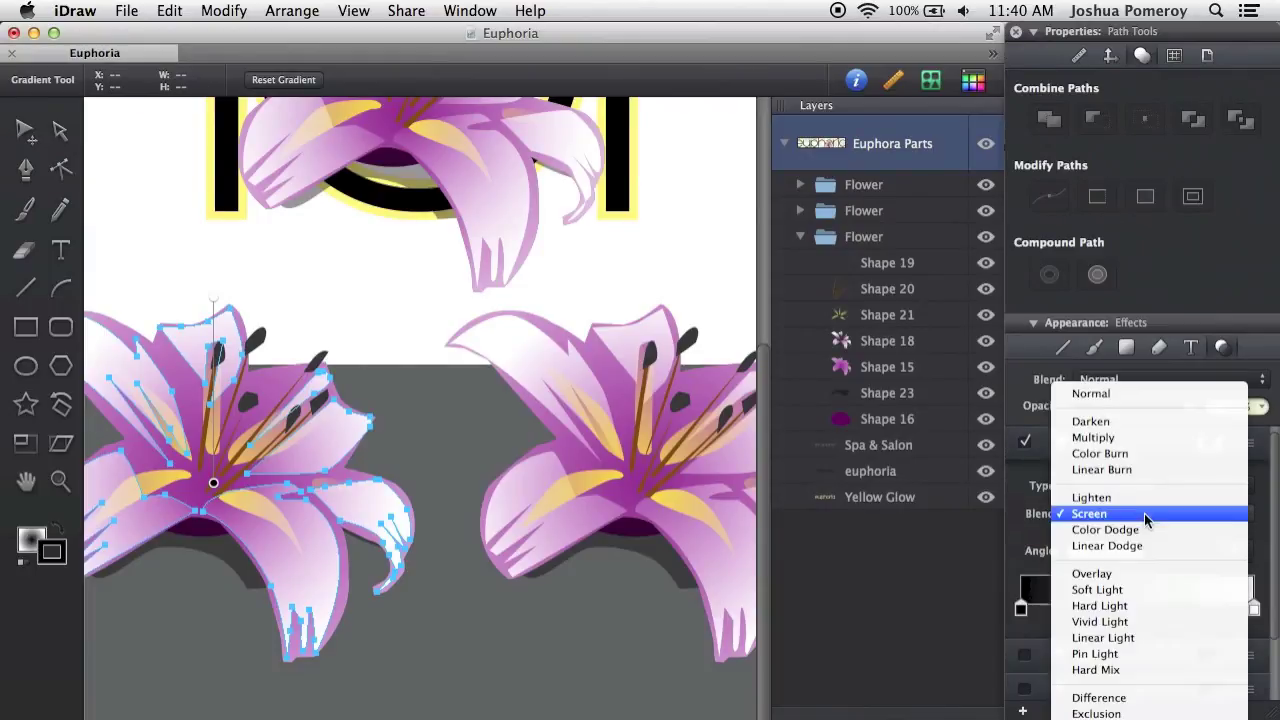
click(1118, 400)
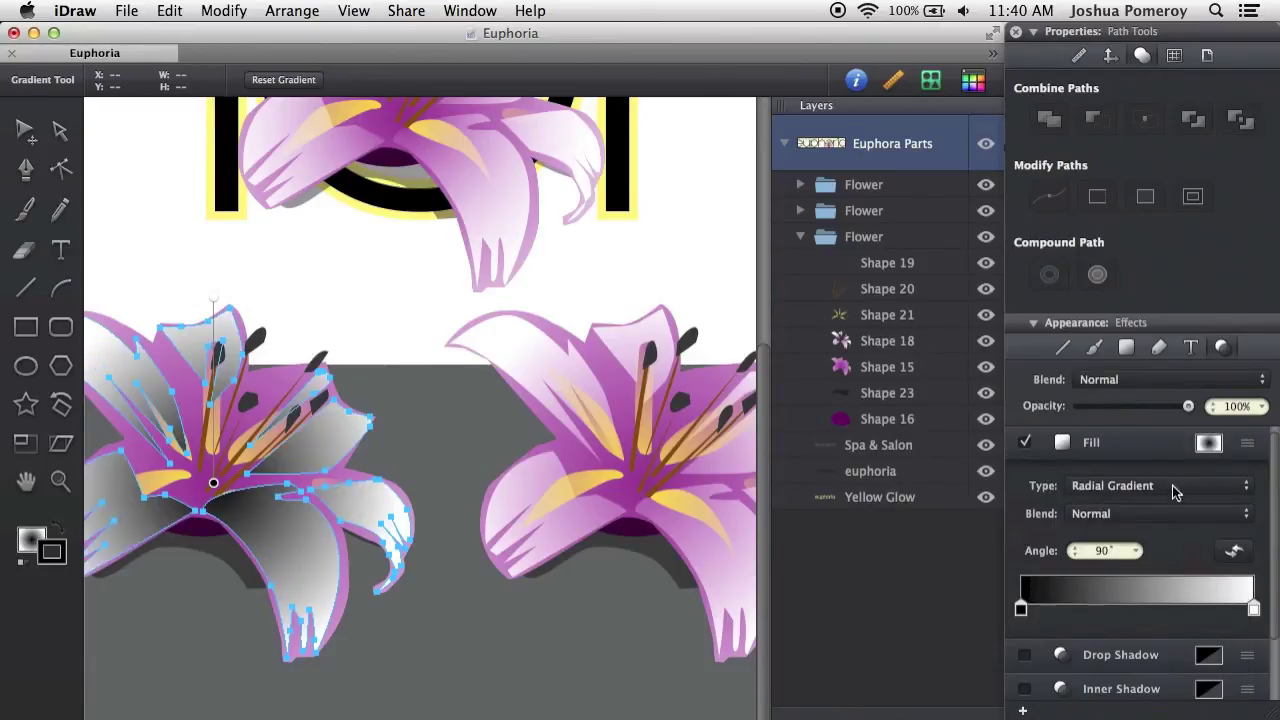
Step: Try several purples sampled from the neighbouring lily's petals as the inner colour of the duplicated lily's inner petal gradient
click(1021, 612)
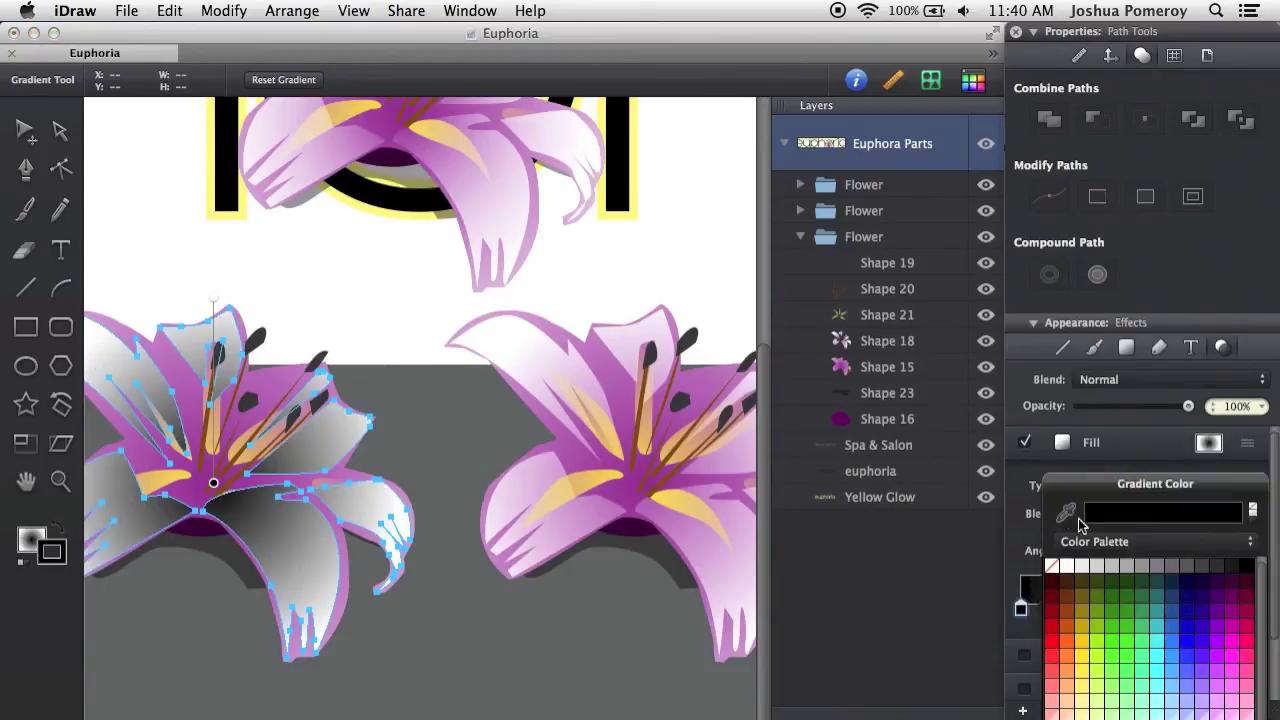
click(1064, 523)
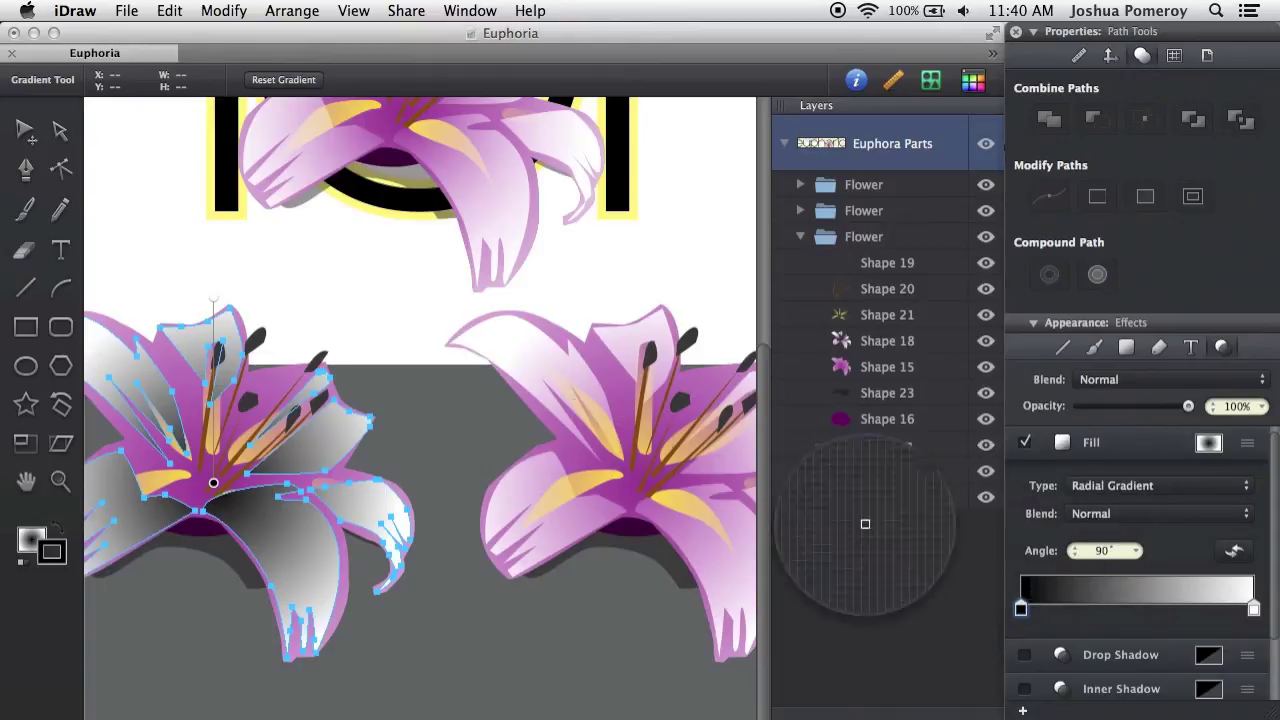
click(565, 427)
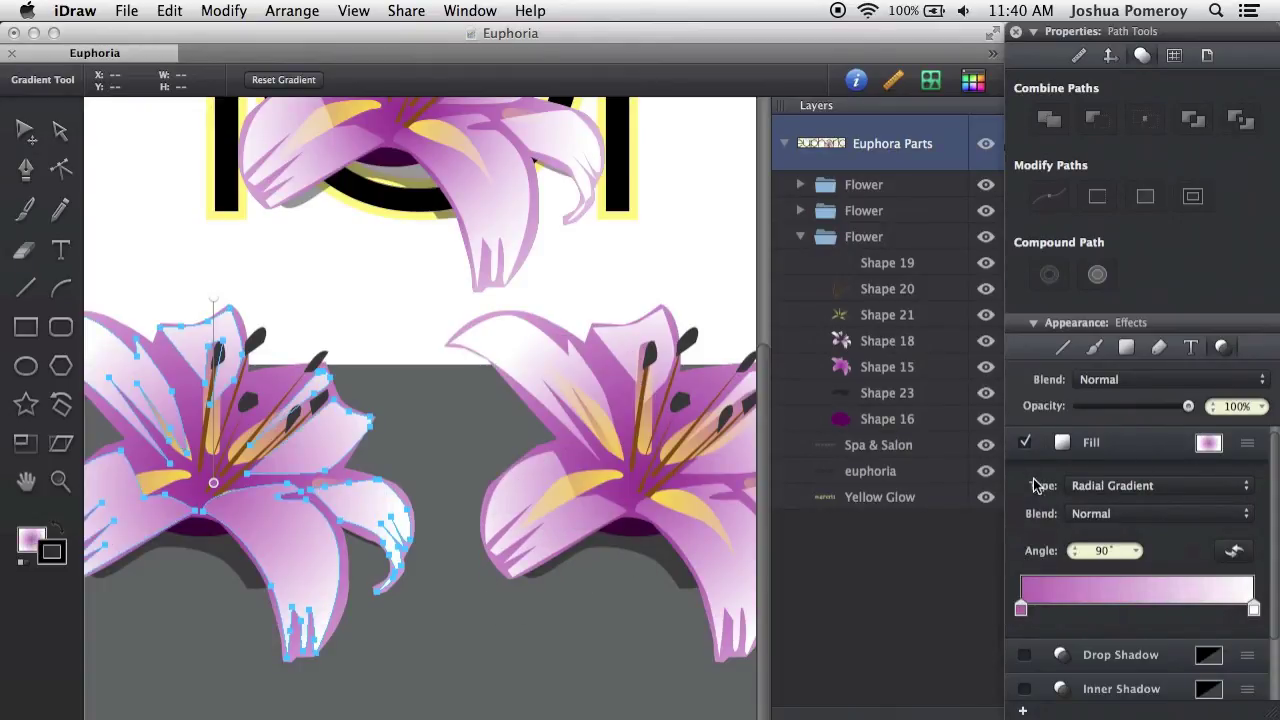
click(1020, 608)
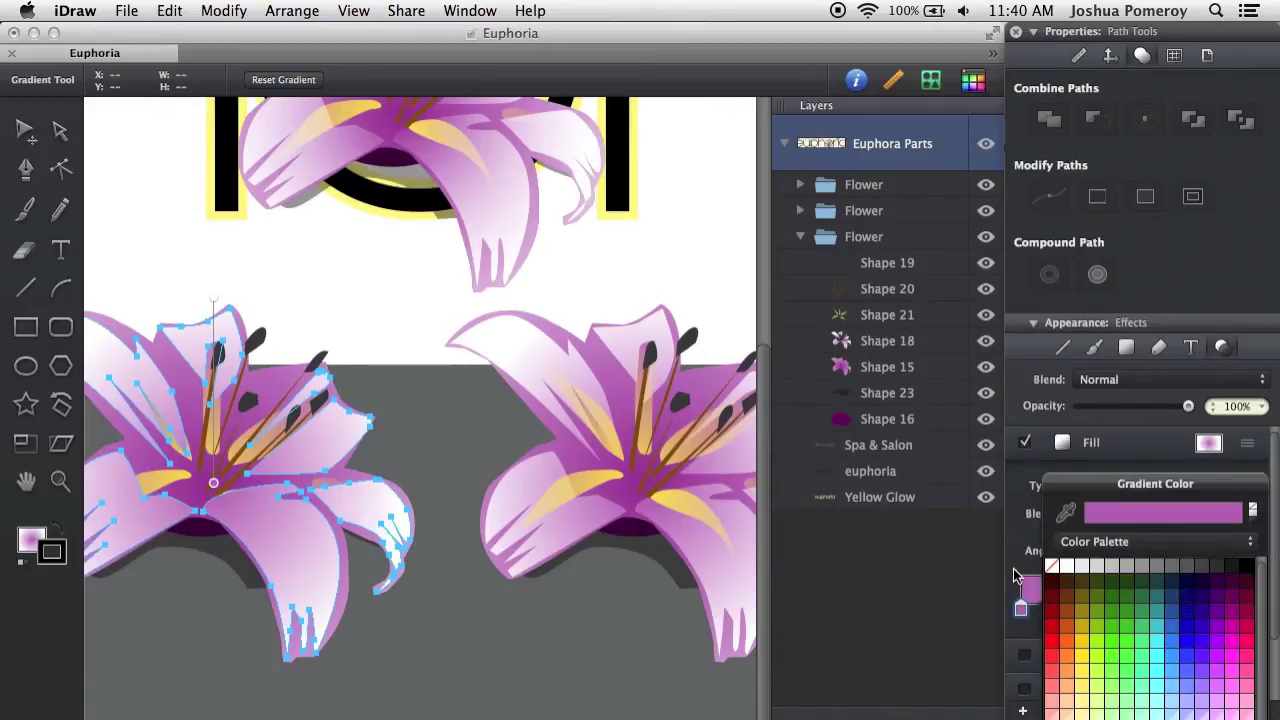
click(1064, 516)
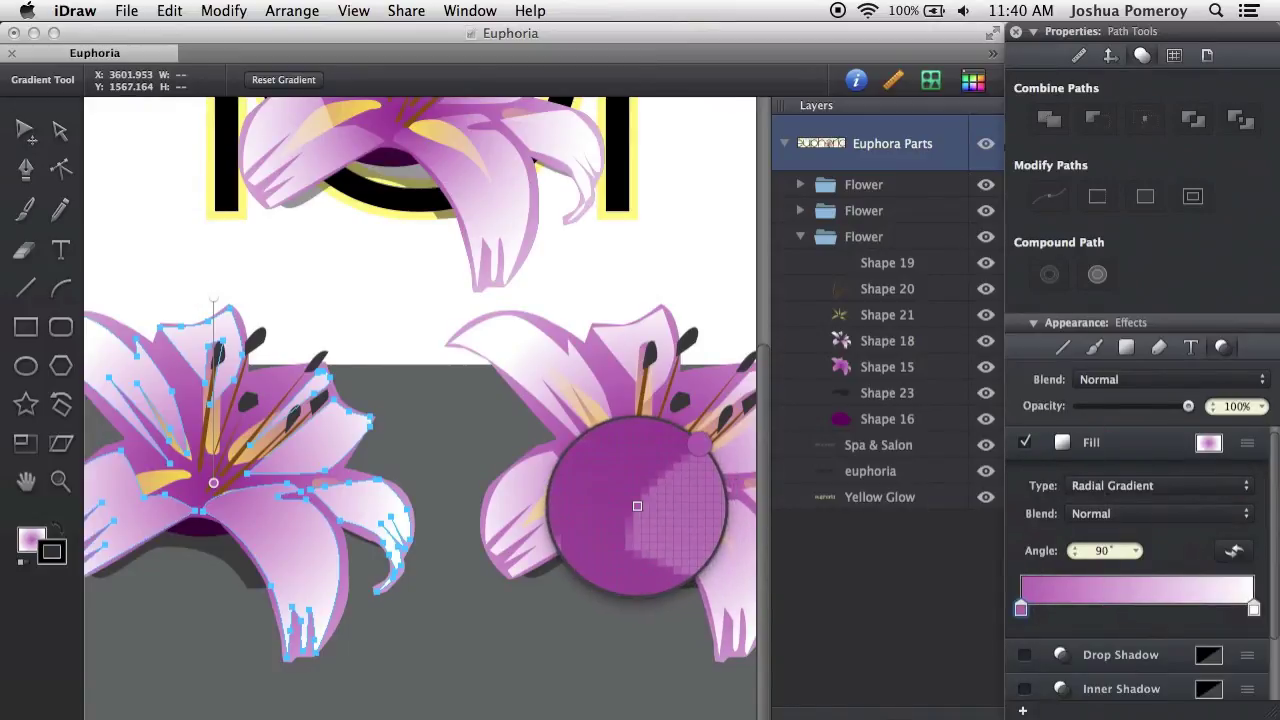
click(638, 505)
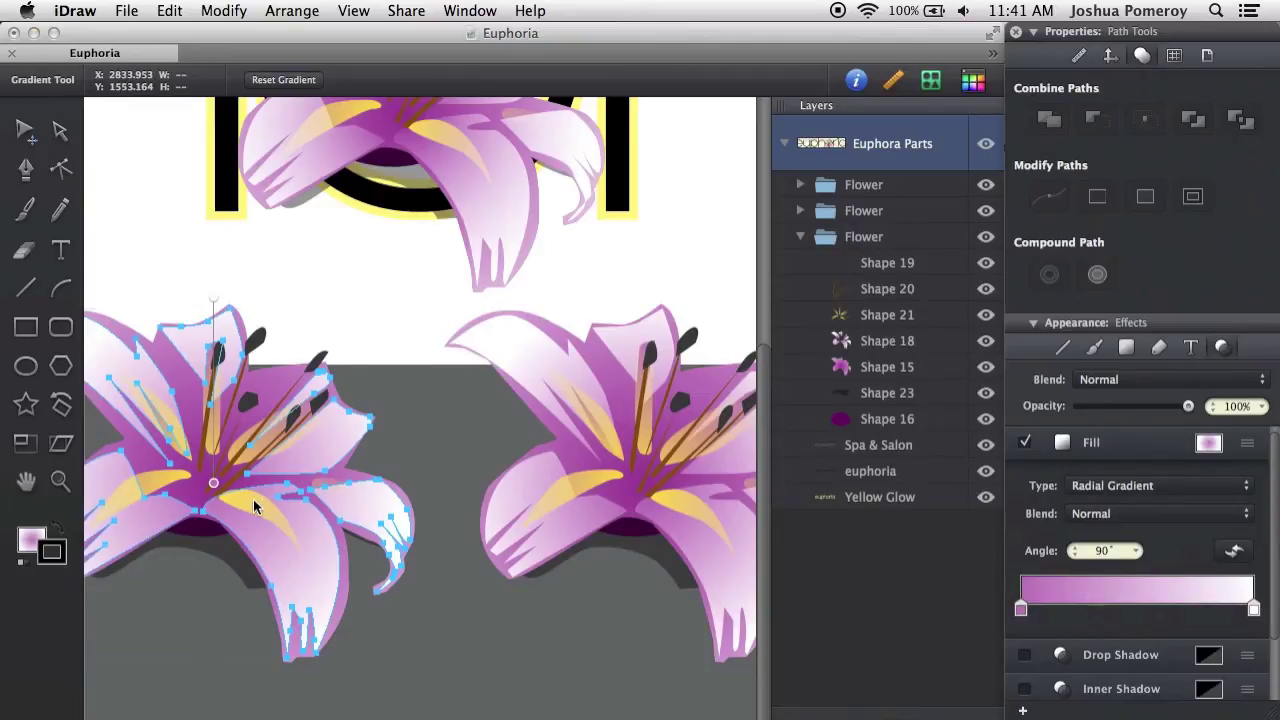
key(v)
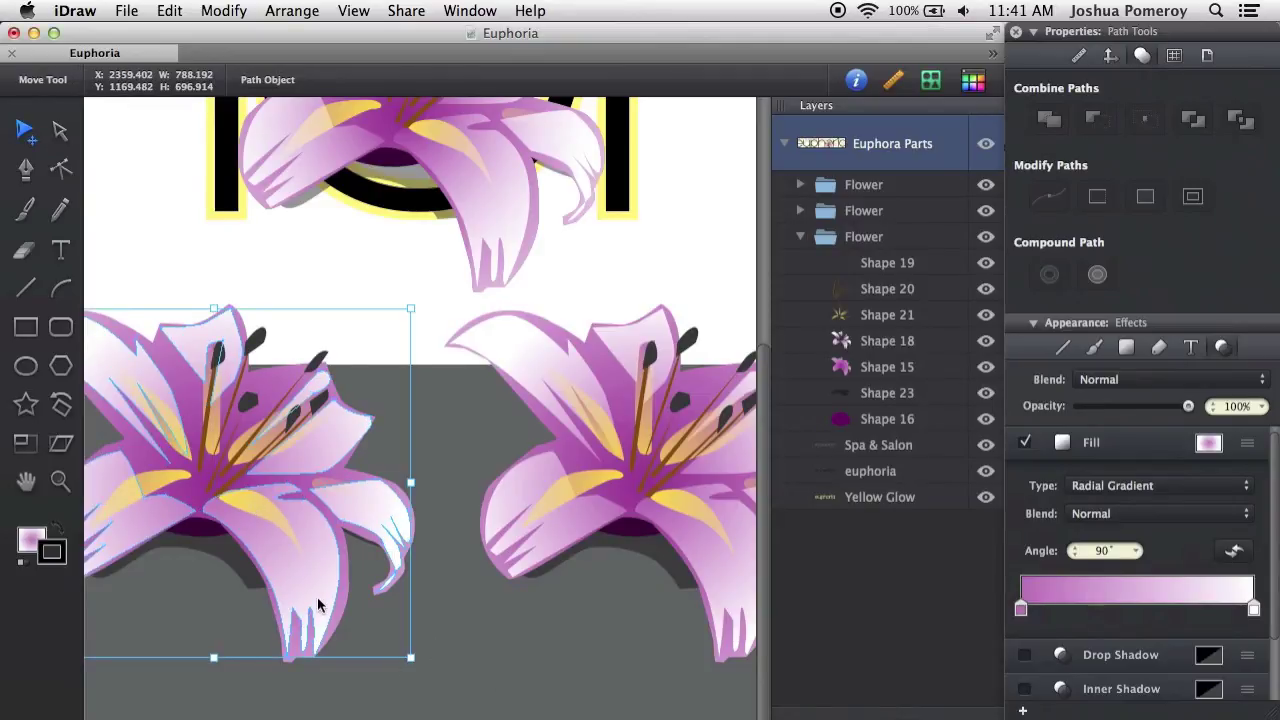
double_click(1020, 607)
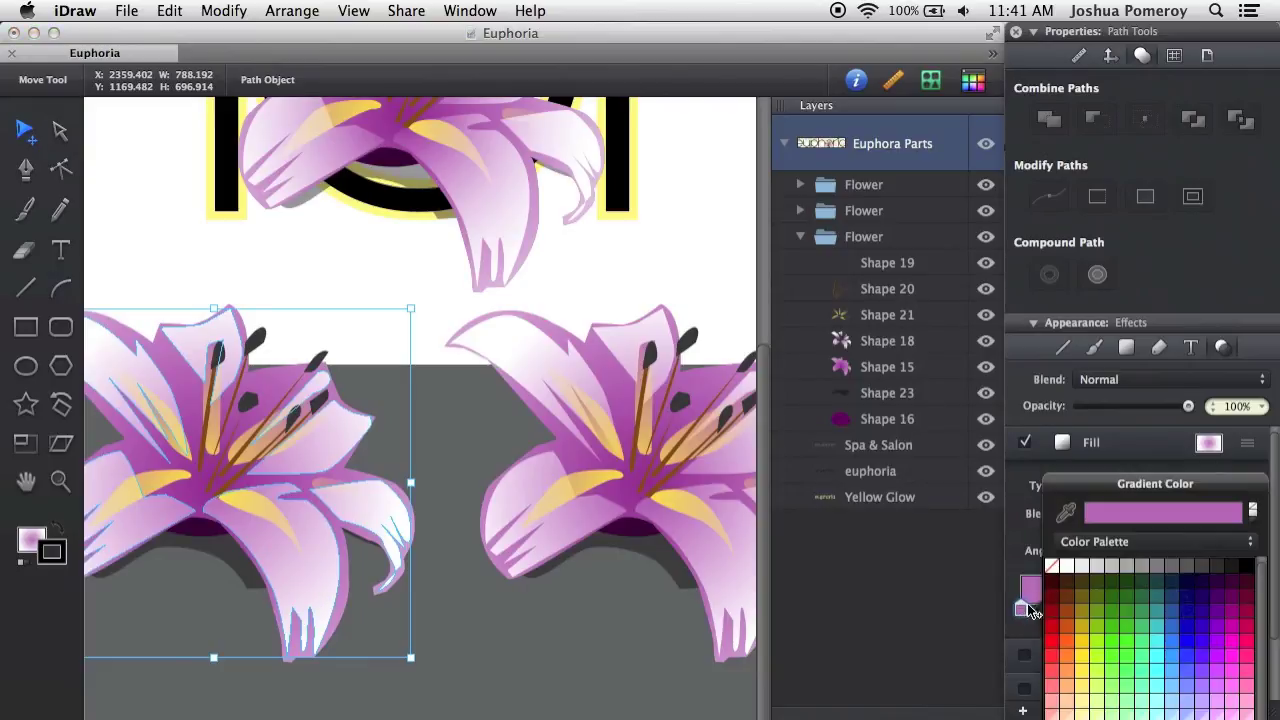
click(1066, 514)
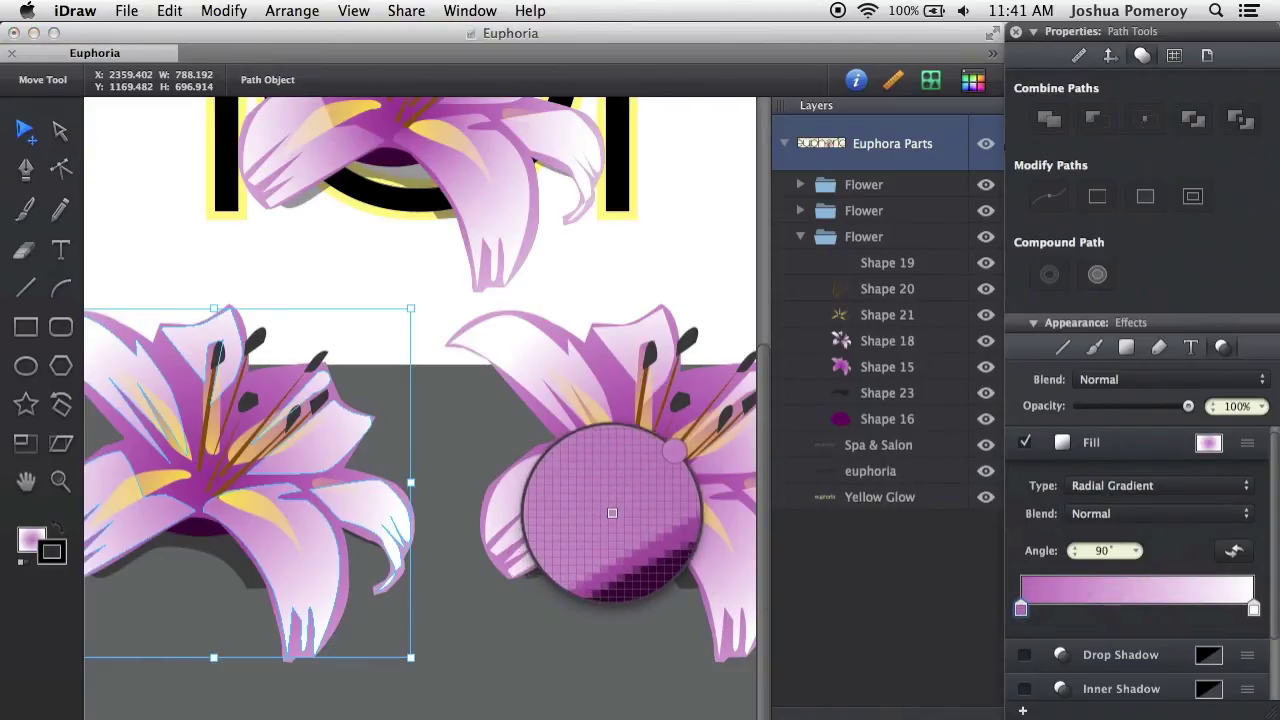
click(620, 507)
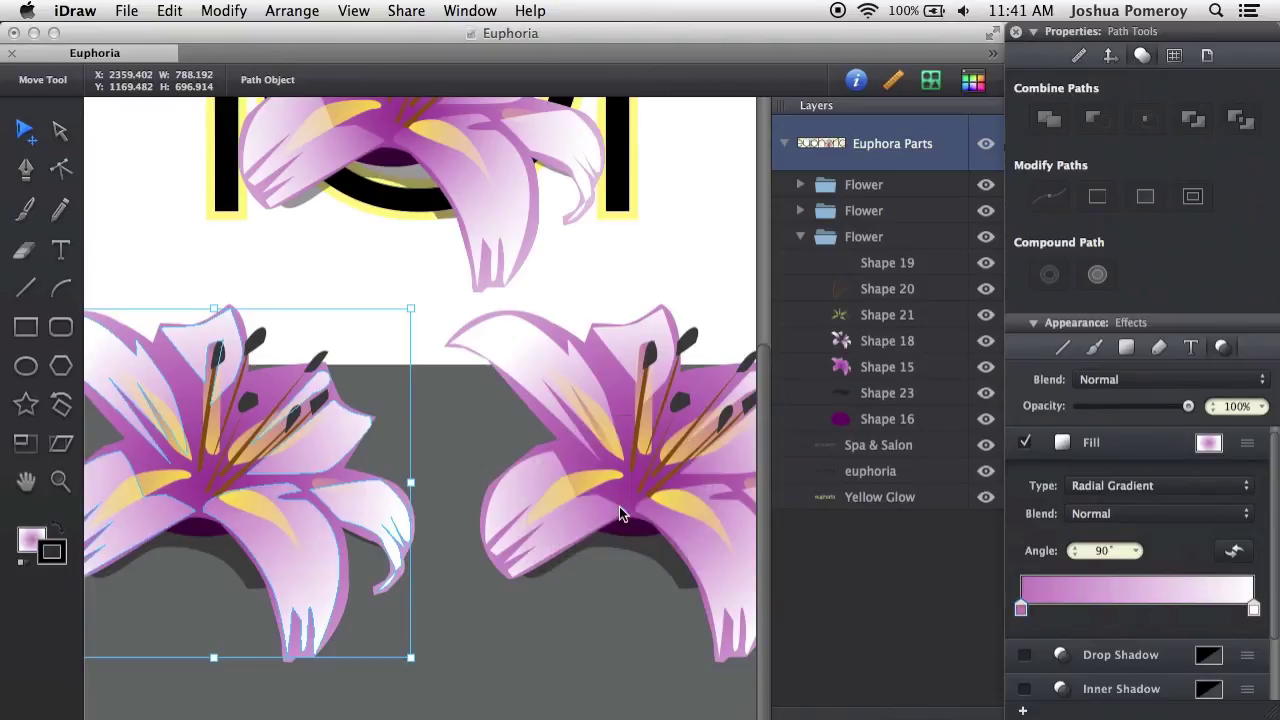
Step: Set the inner petal gradient's inner colour to a medium purple sampled from the neighbouring lily's upper petal, and deselect the shape
double_click(1023, 608)
click(1066, 514)
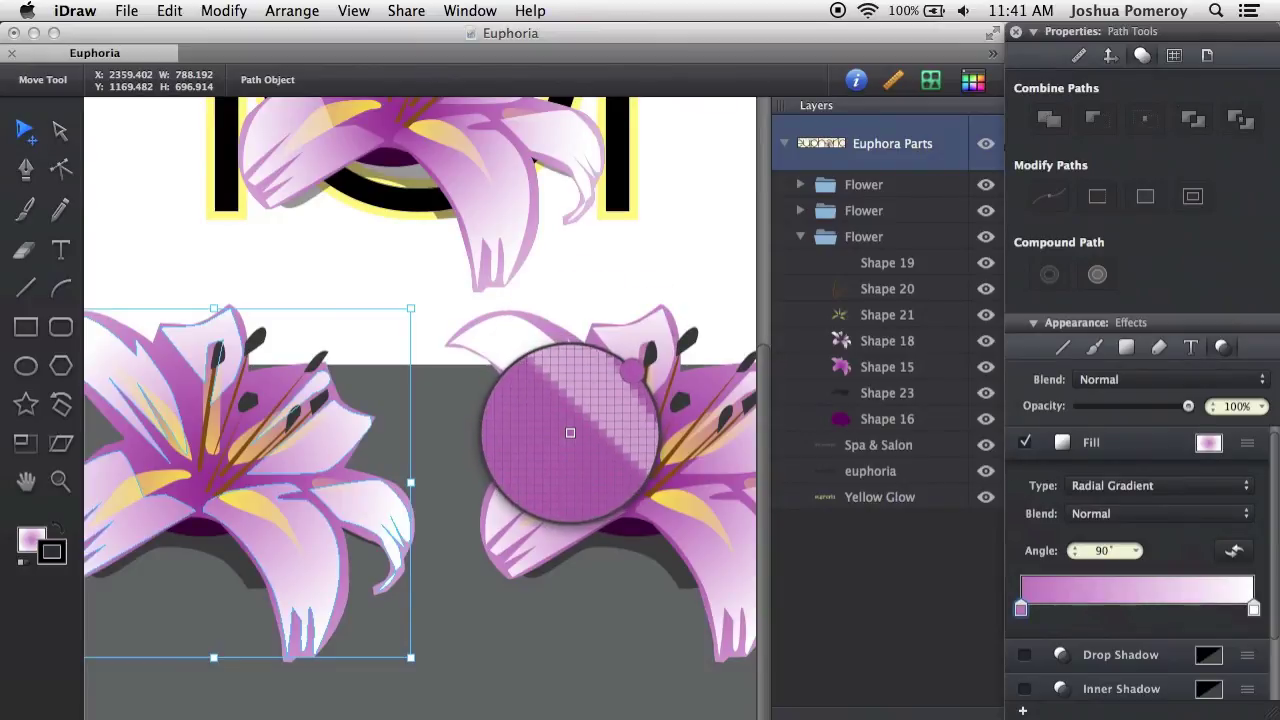
click(569, 430)
click(537, 680)
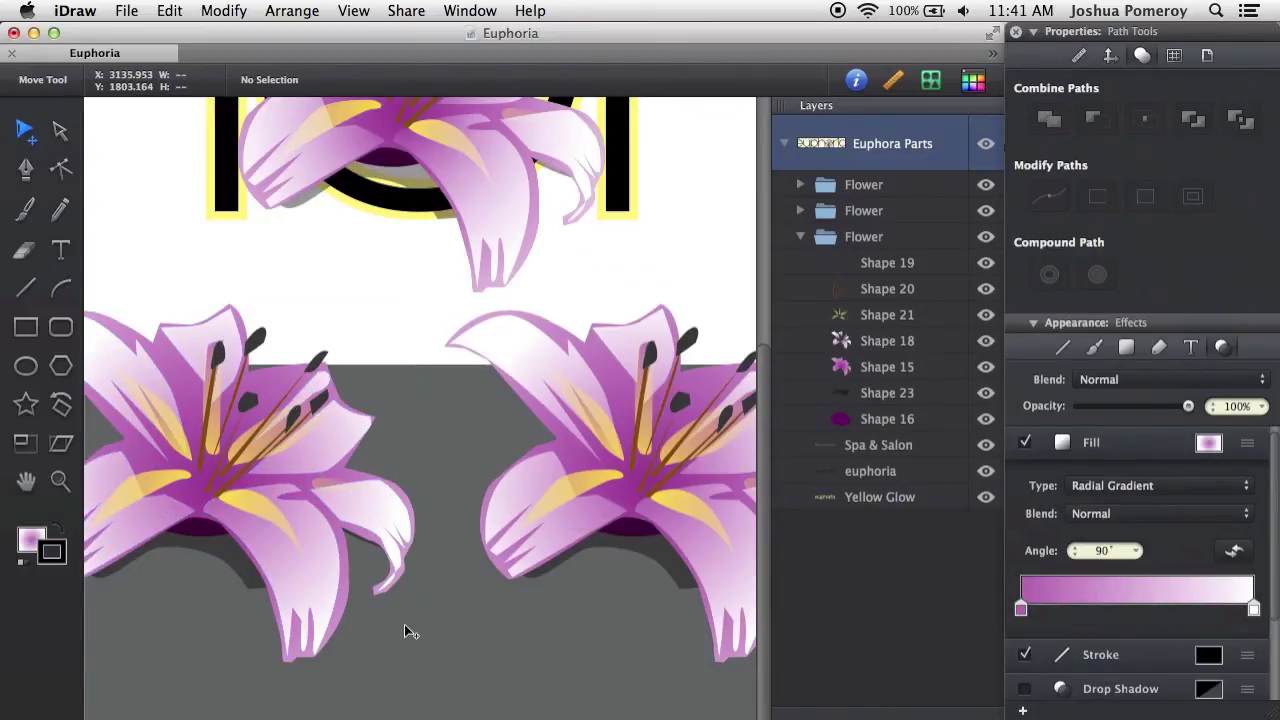
scroll(410, 628, down, 5)
scroll(440, 628, up, 5)
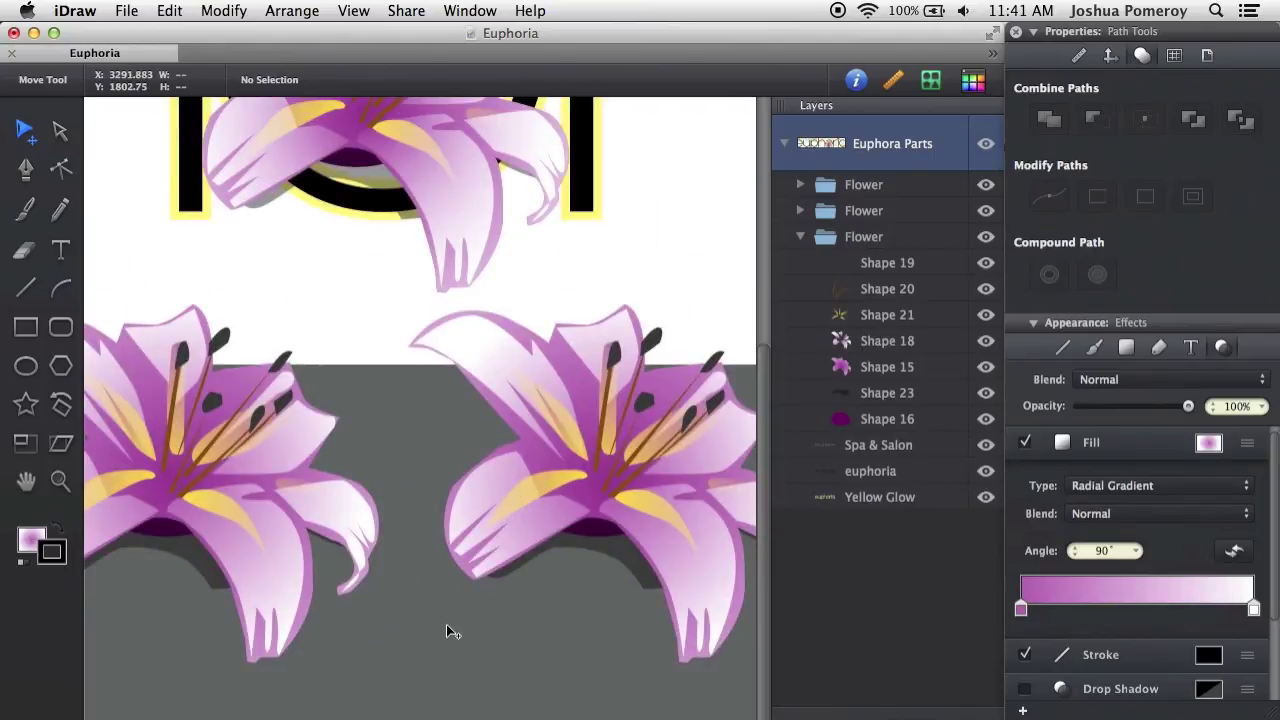
scroll(480, 625, down, 5)
scroll(506, 622, up, 3)
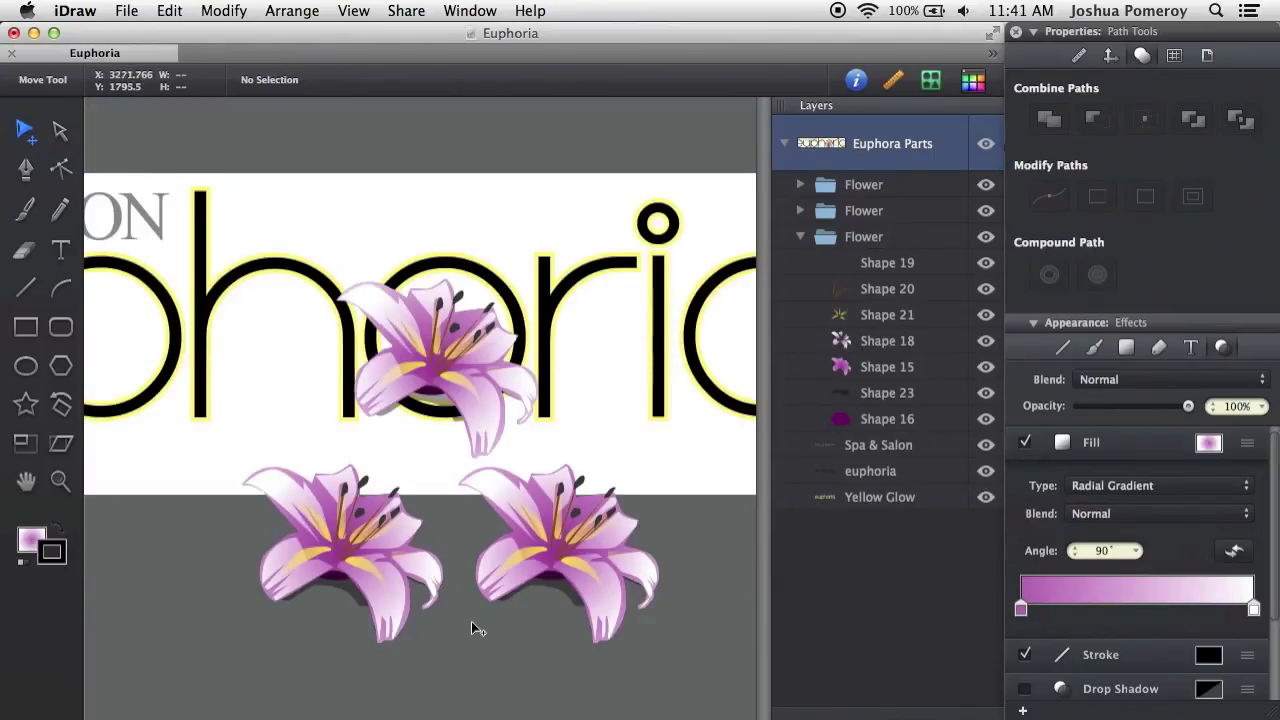
scroll(460, 626, up, 3)
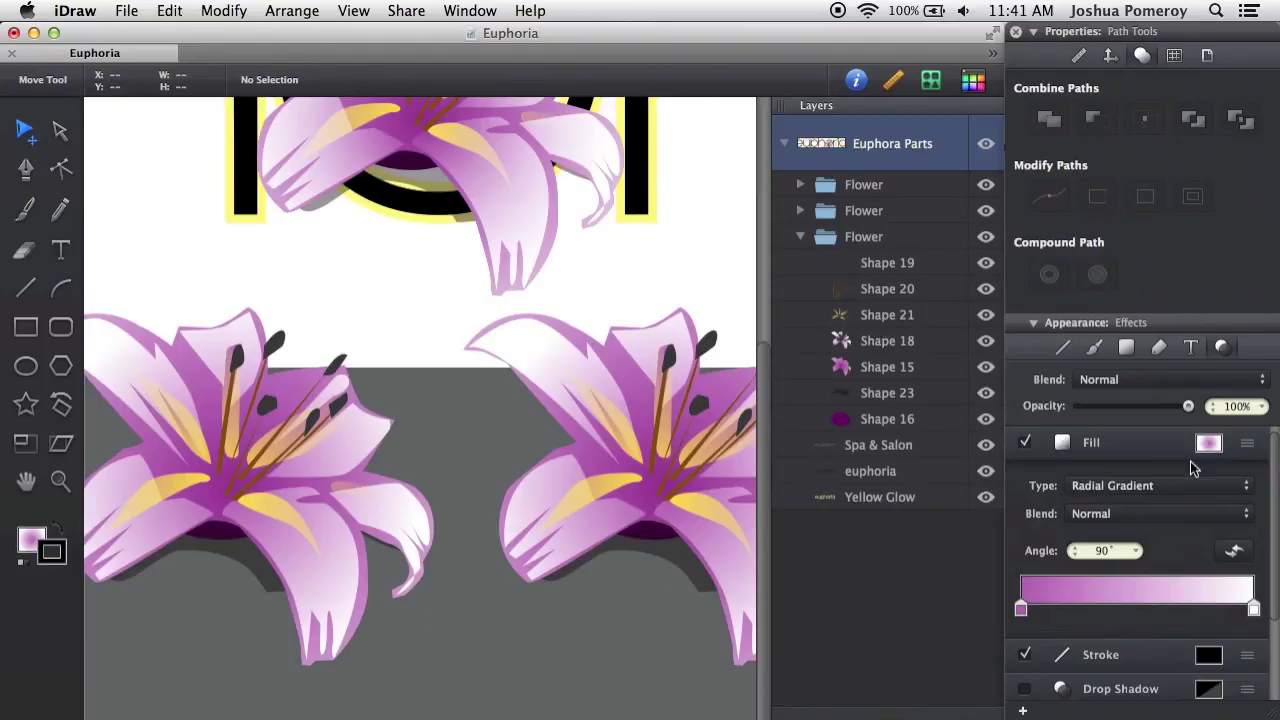
click(1245, 446)
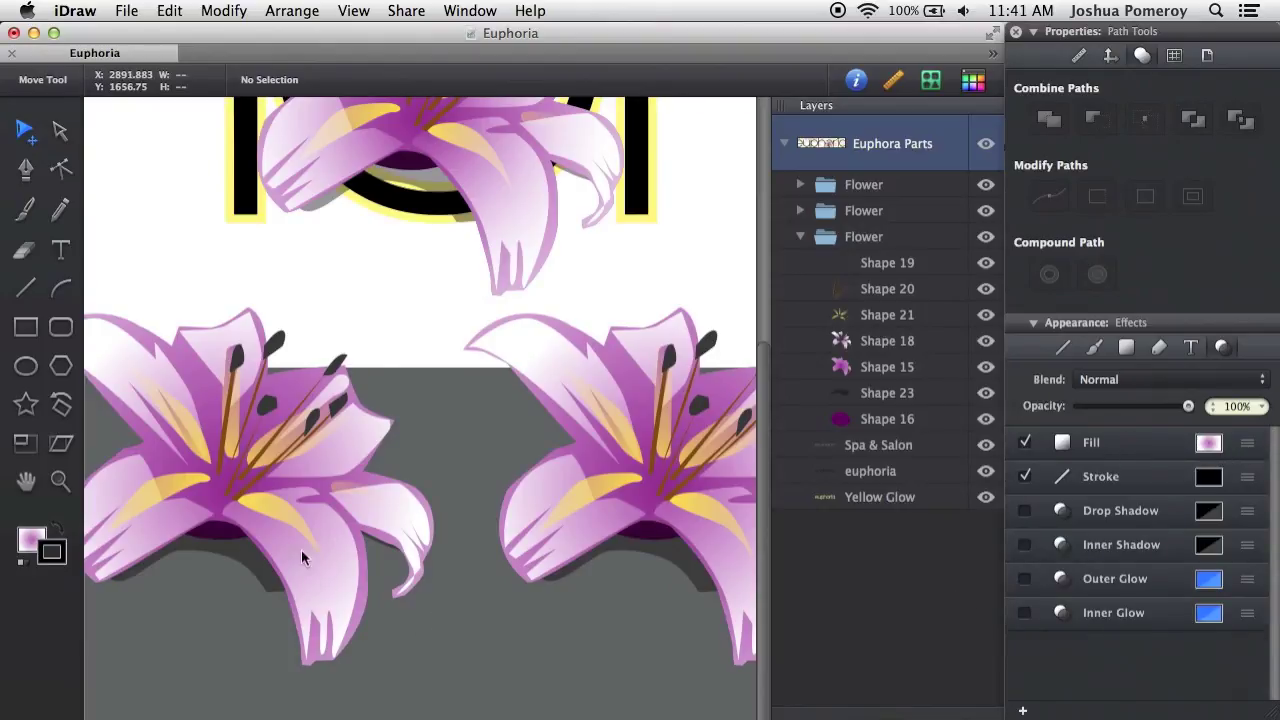
Step: Remove the empty fill above the yellow radial gradient on the duplicated lily's yellow petal accents, and inspect the remaining gradient's settings
click(263, 507)
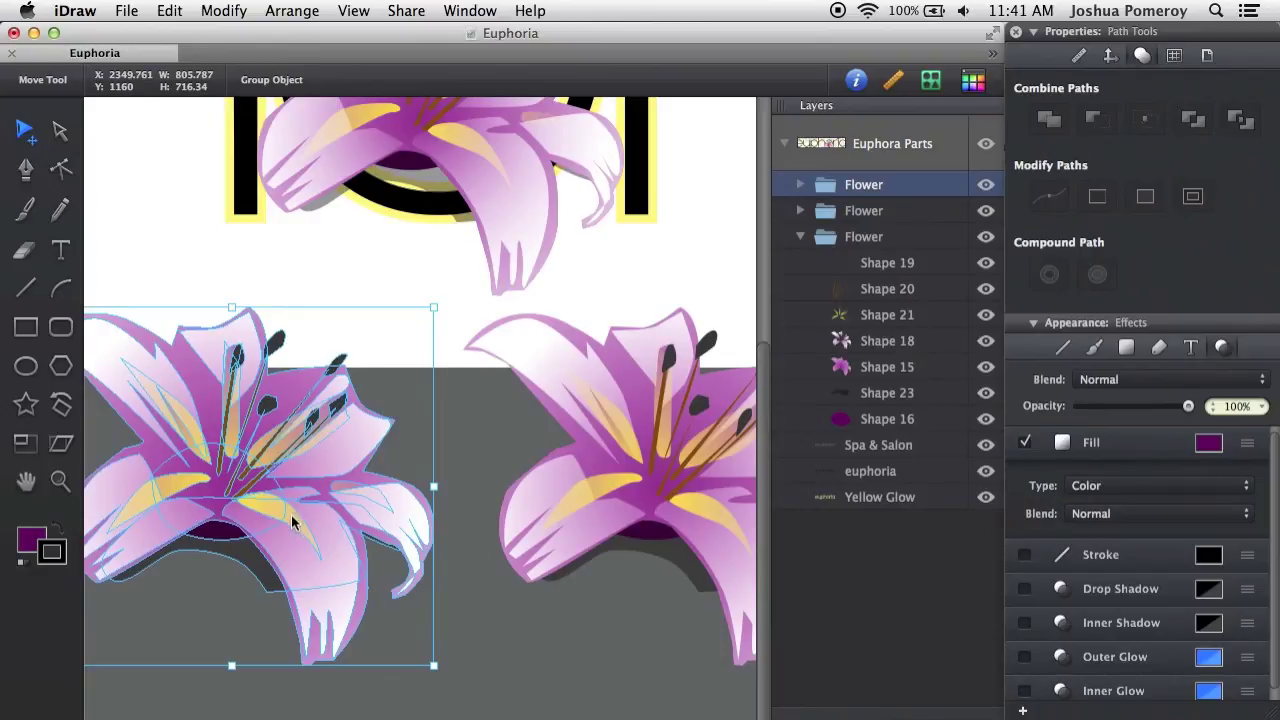
double_click(289, 516)
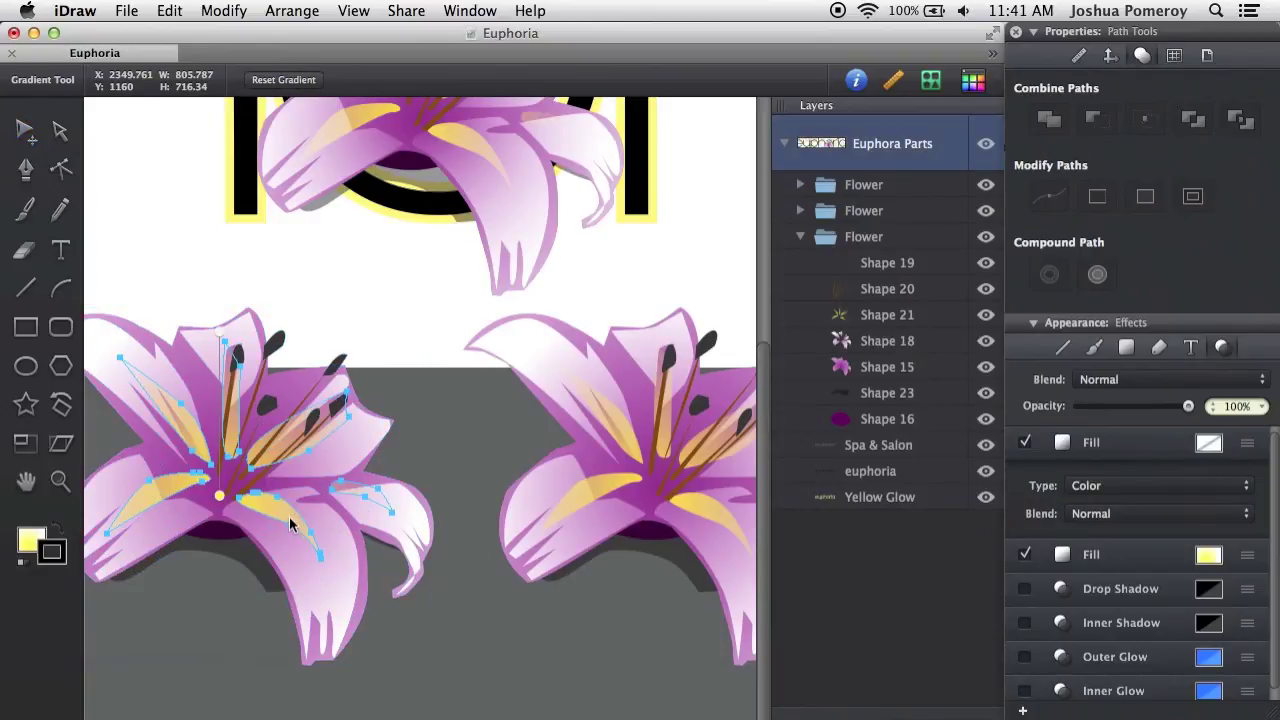
click(1249, 451)
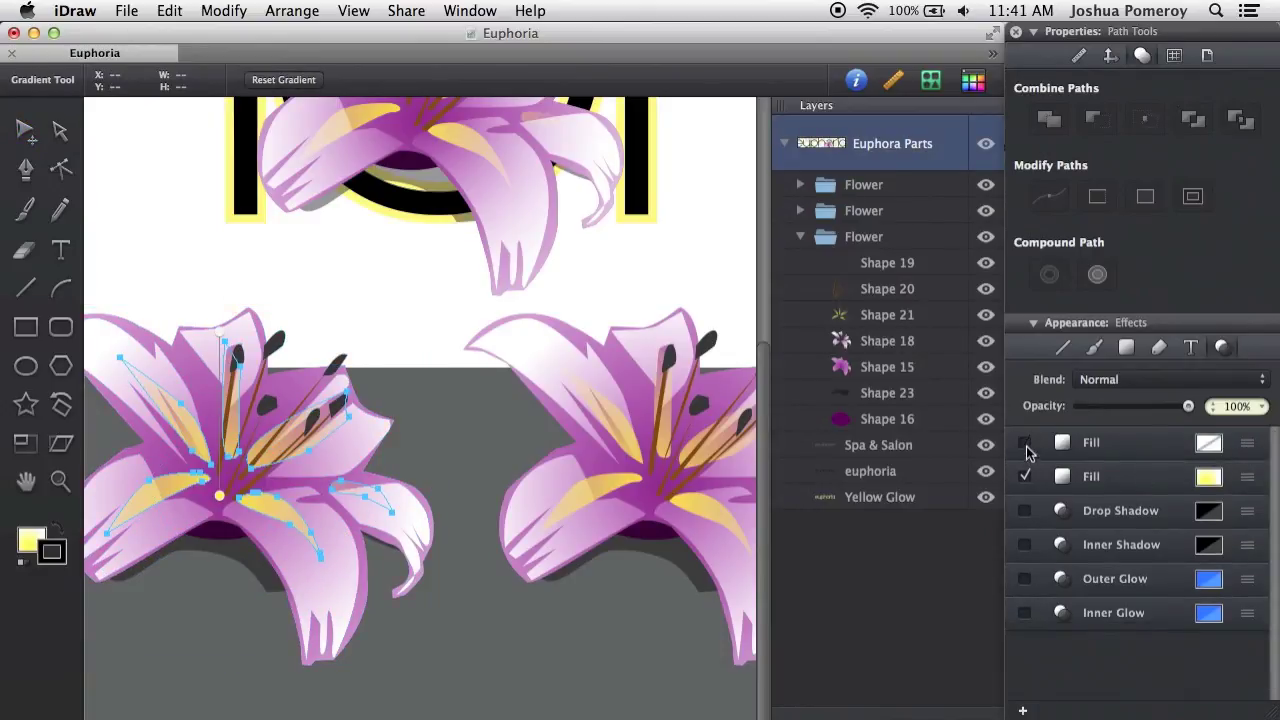
right_click(1137, 449)
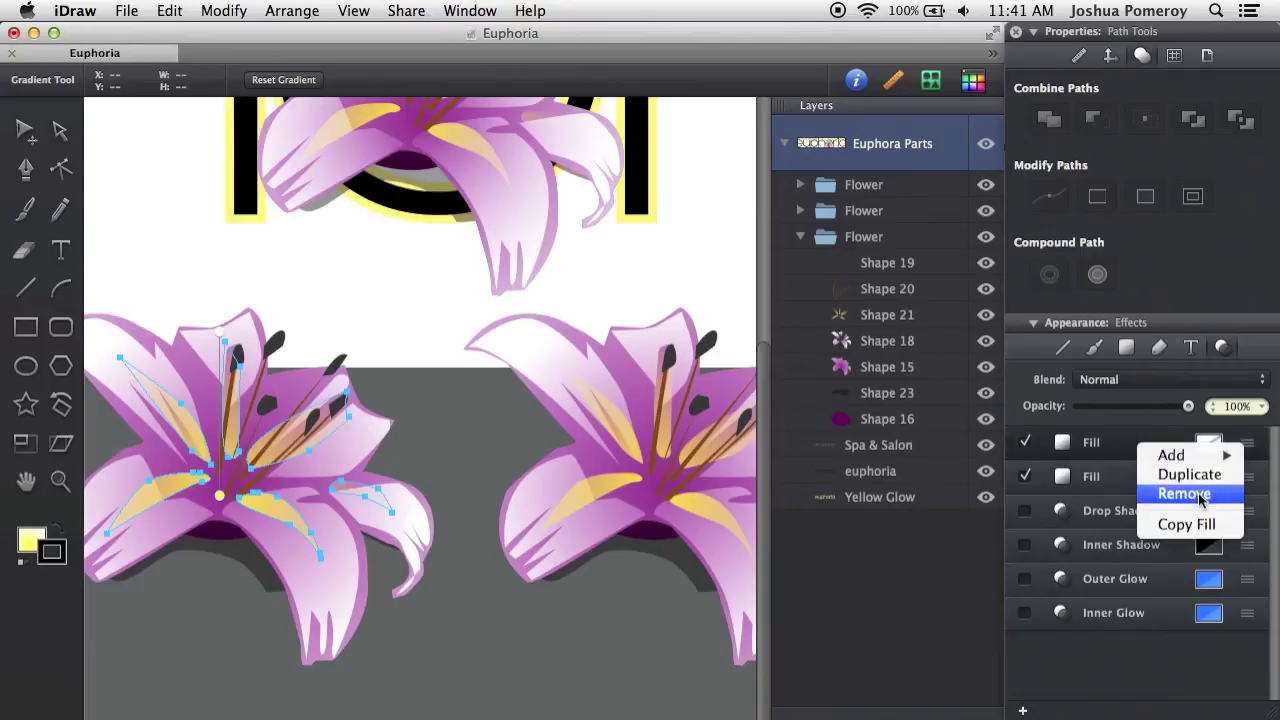
click(1195, 493)
click(1249, 446)
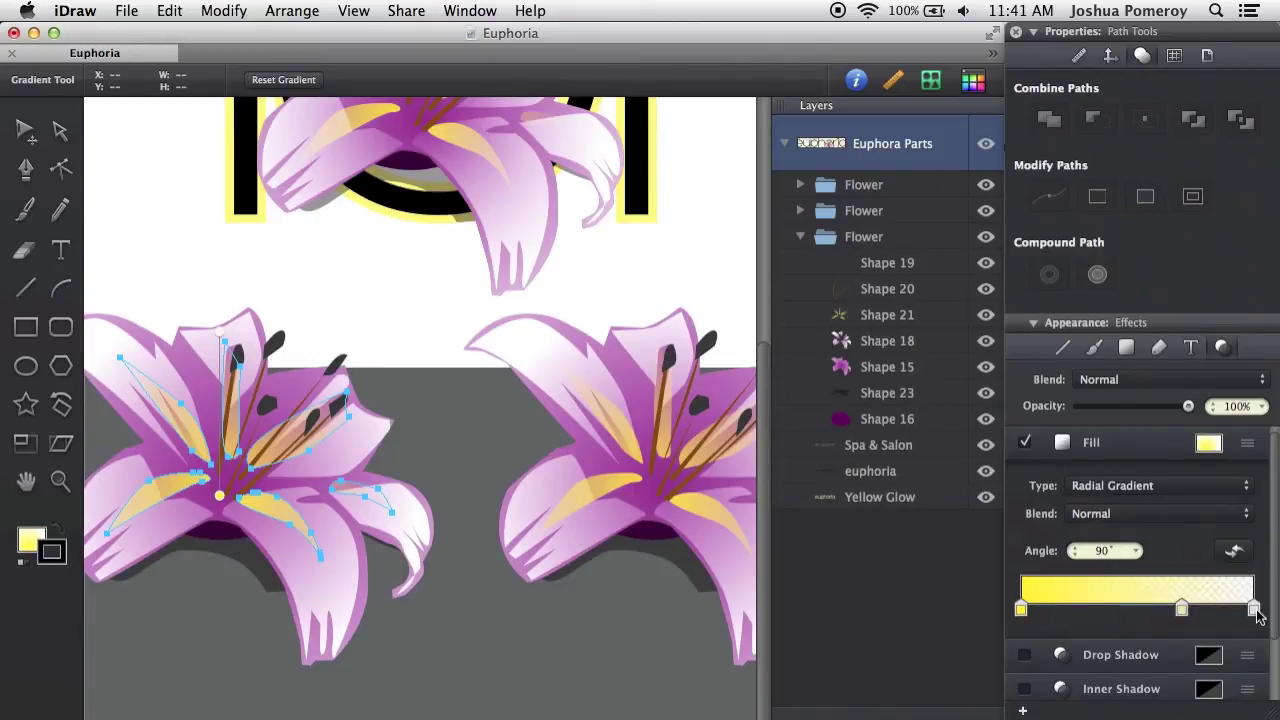
click(1250, 446)
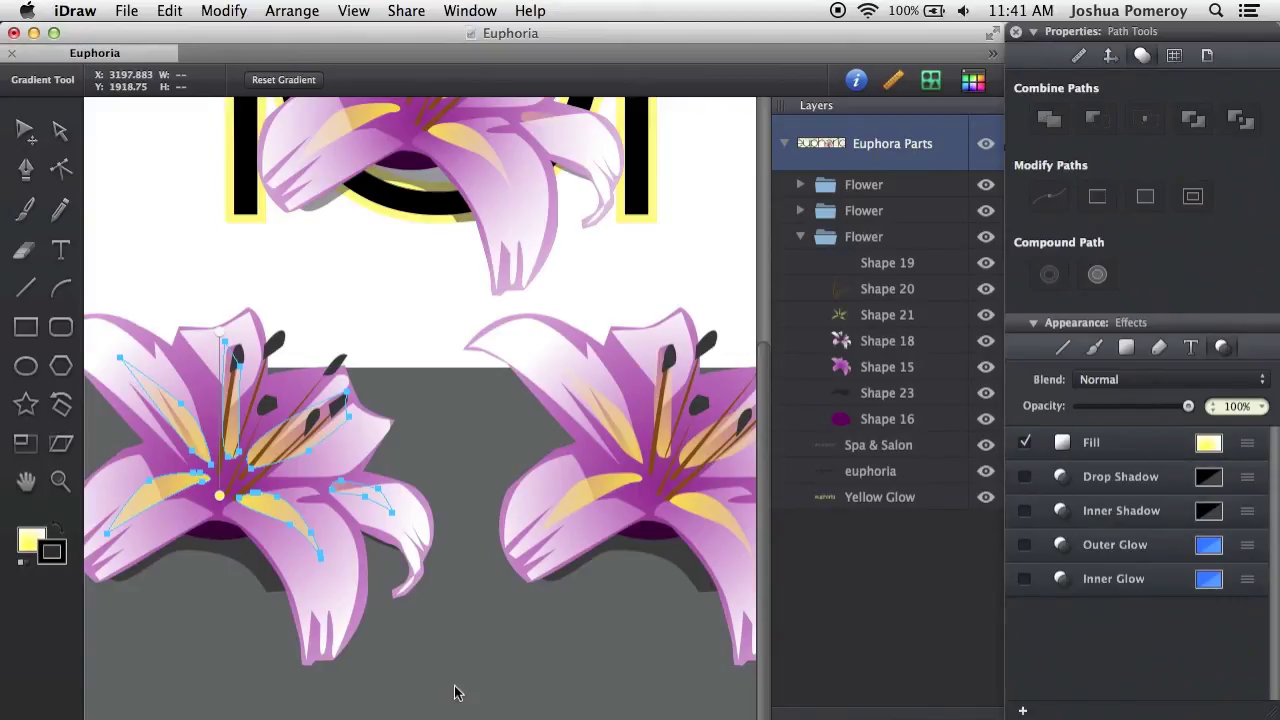
Step: Delete the left-hand lily copy below the artboard, keeping the right-hand copy
key(v)
key(super+minus)
key(super+minus)
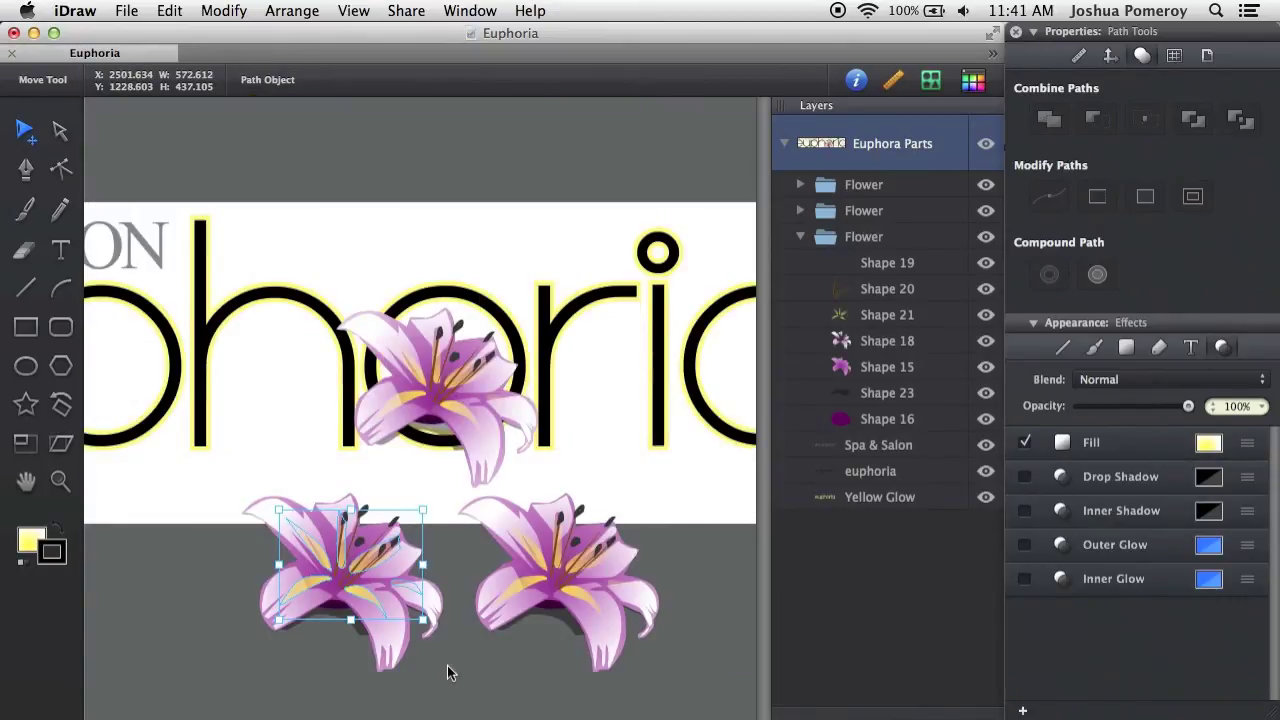
click(601, 604)
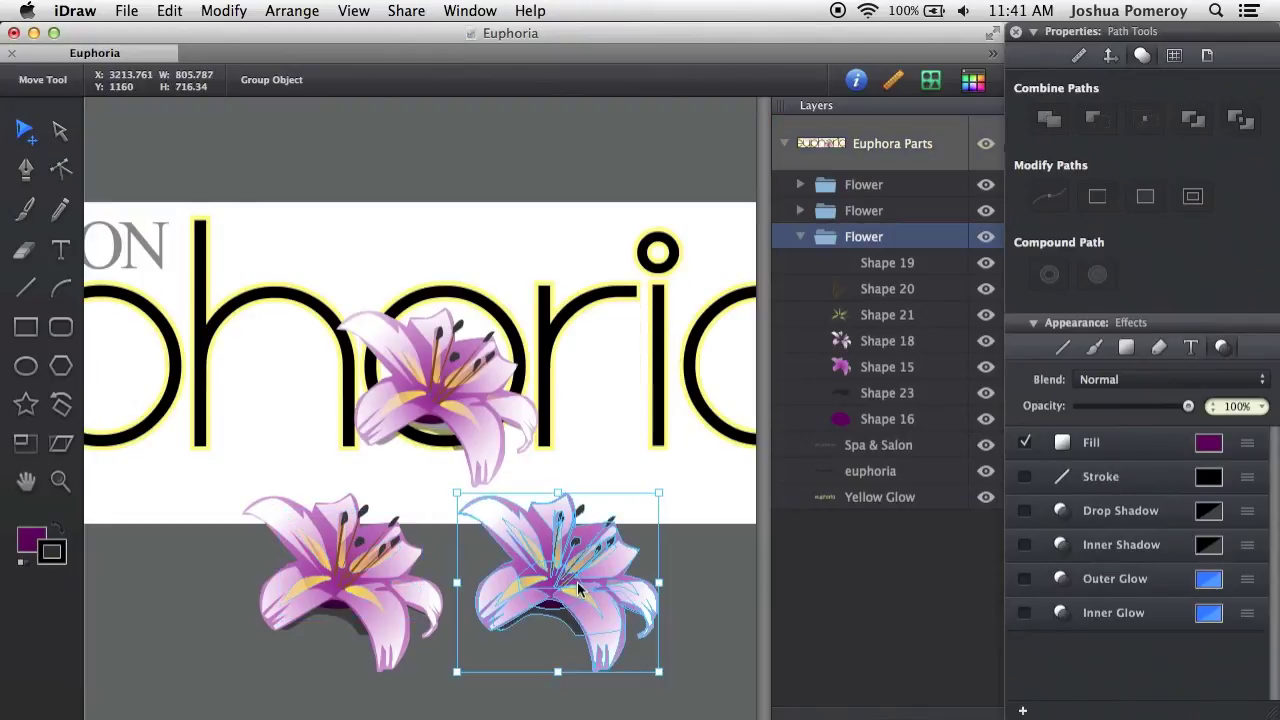
click(369, 600)
key(Delete)
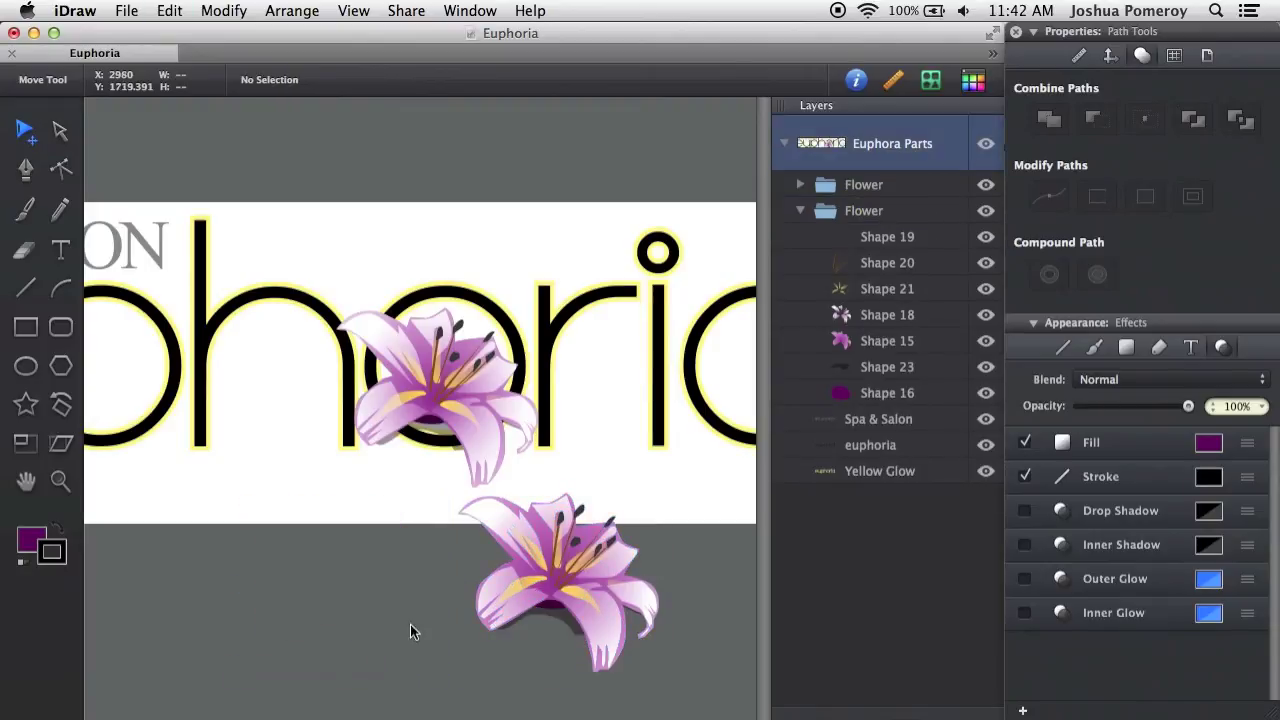
Step: Move the remaining lily copy exactly over the lily on the logo's letter o, and delete the original Flower group
click(459, 396)
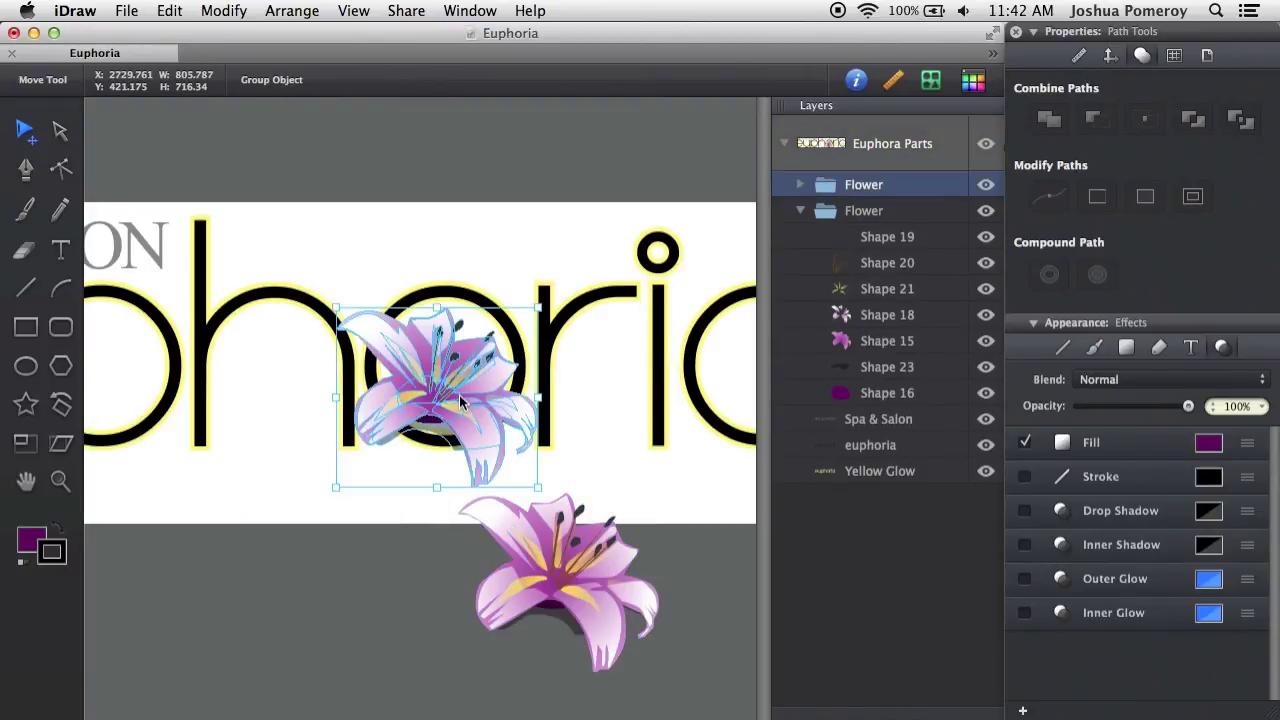
drag(577, 600, 468, 409)
click(908, 192)
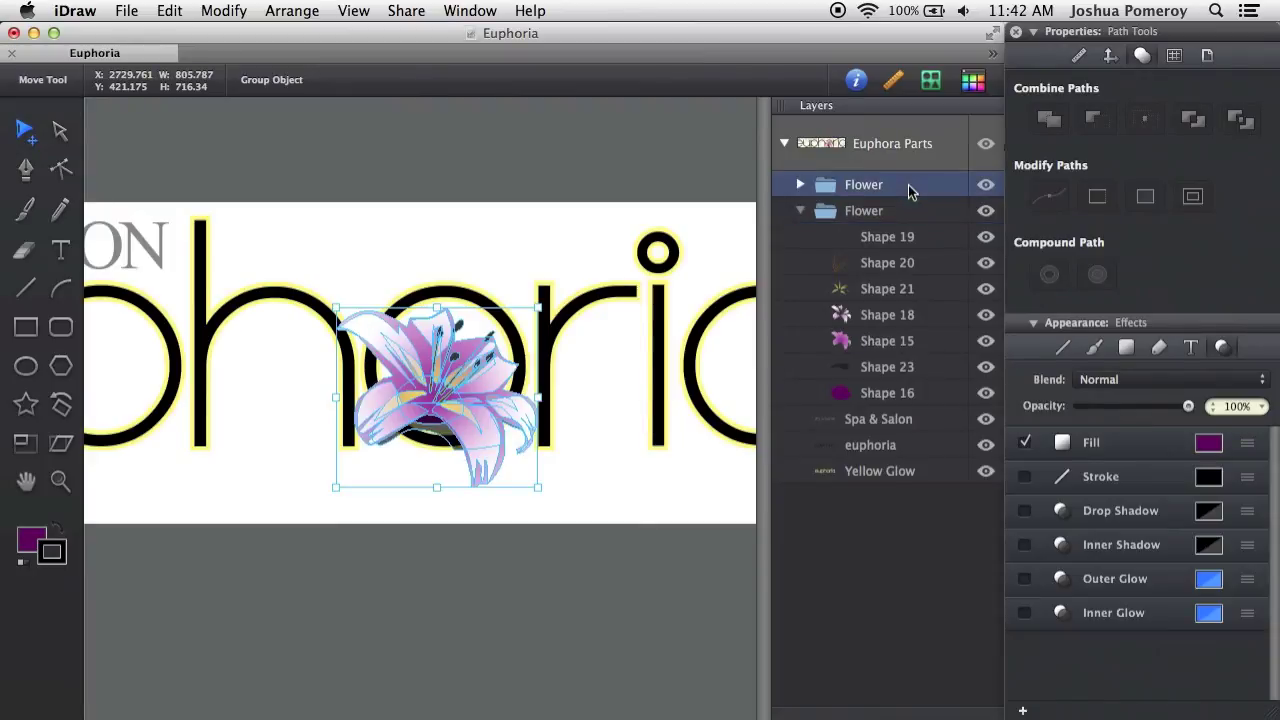
key(Delete)
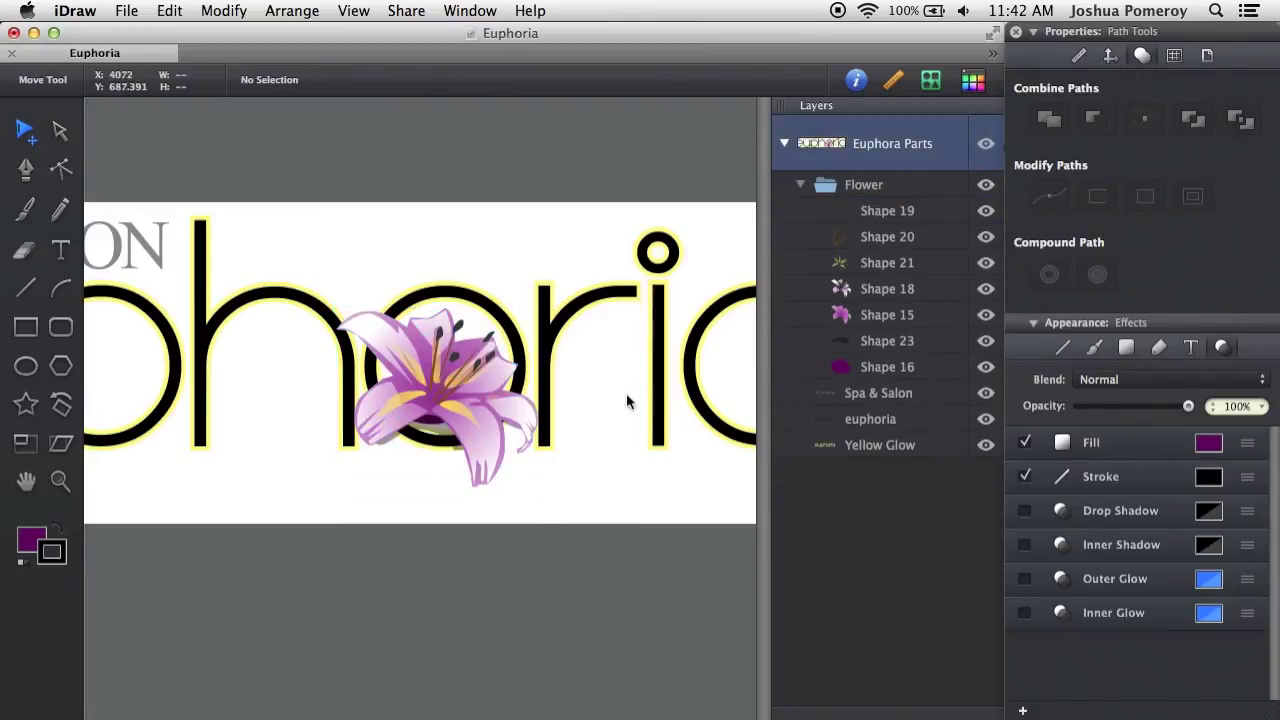
Step: Export all objects as an SVG at 100% scale, converted to sRGB, to the Desktop under the name Euphoria2
key(super+s)
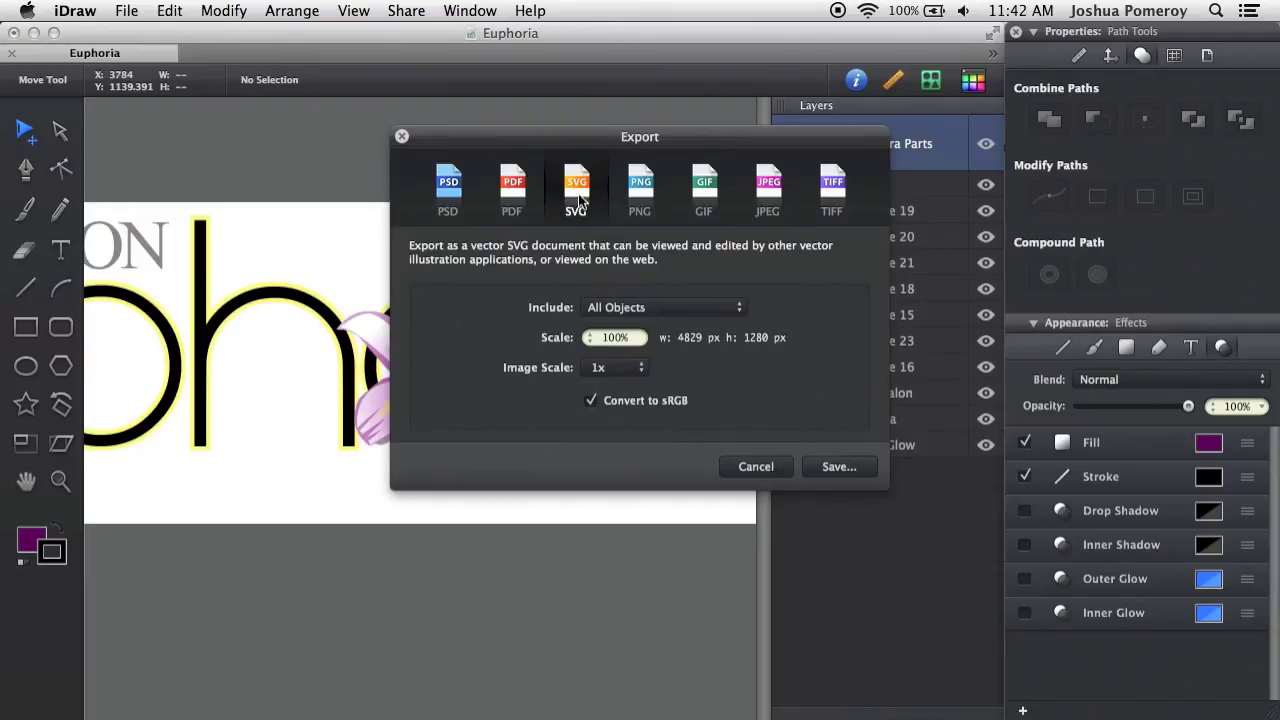
click(815, 470)
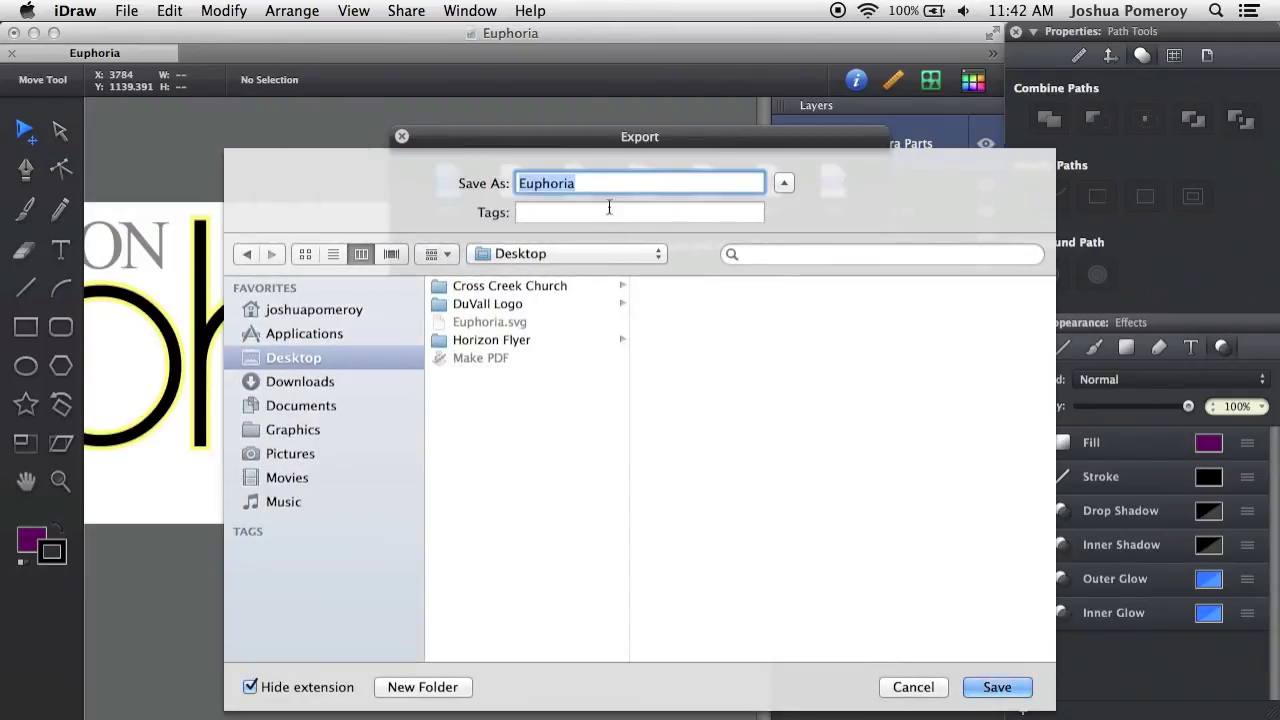
click(612, 183)
text(2)
click(997, 687)
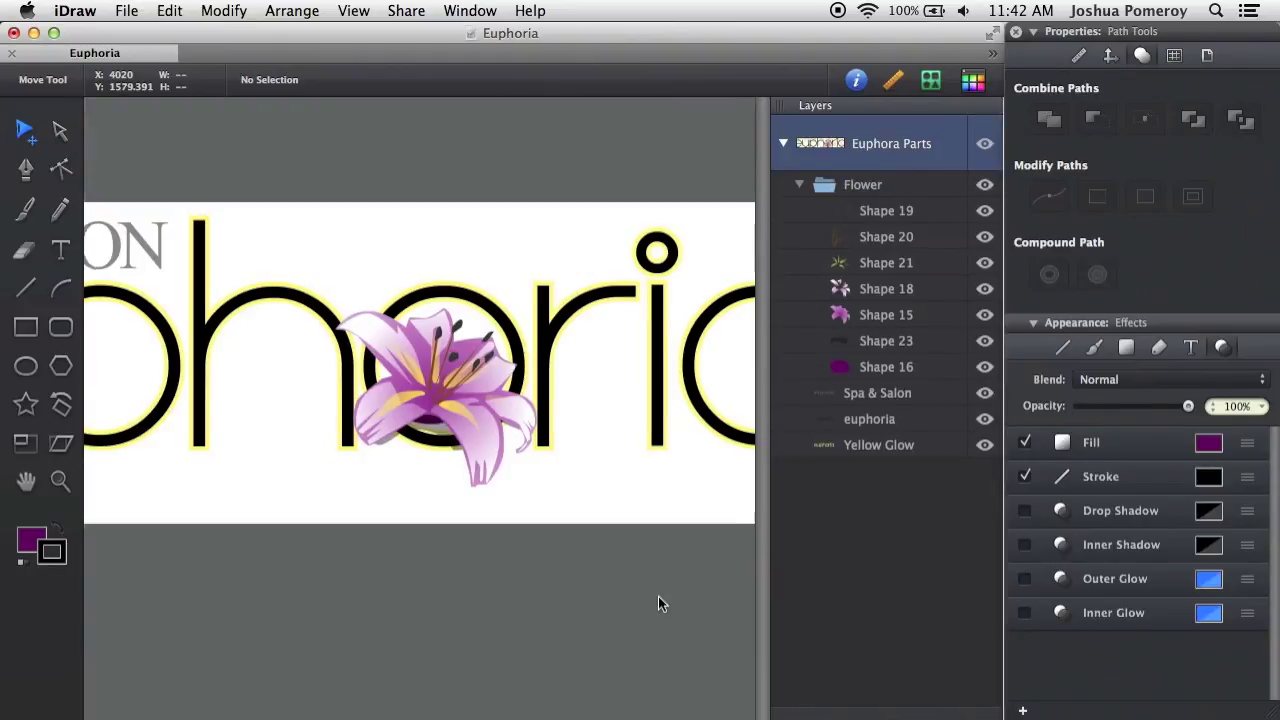
Step: Preview Euphoria2.svg from the Desktop and examine how the lily's gradients and the lettering are rendered in the exported file
key(F11)
click(1190, 454)
key(space)
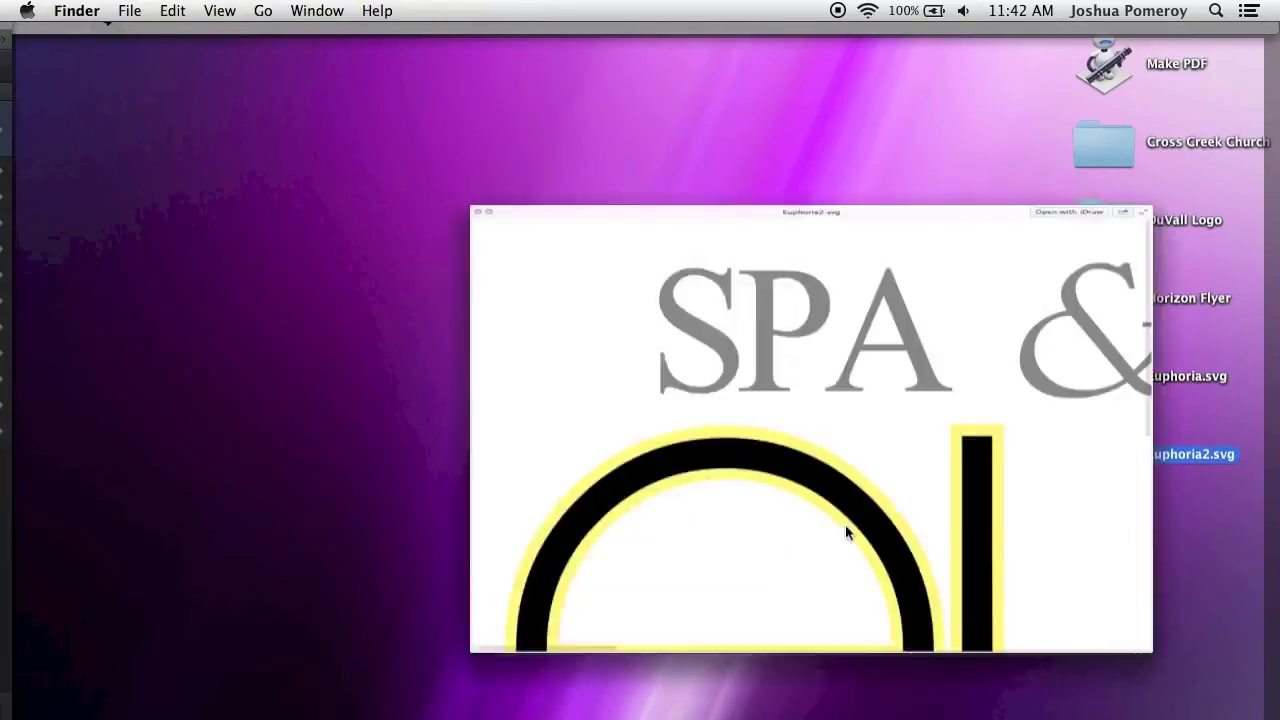
scroll(517, 568, down, 5)
scroll(517, 566, up, 5)
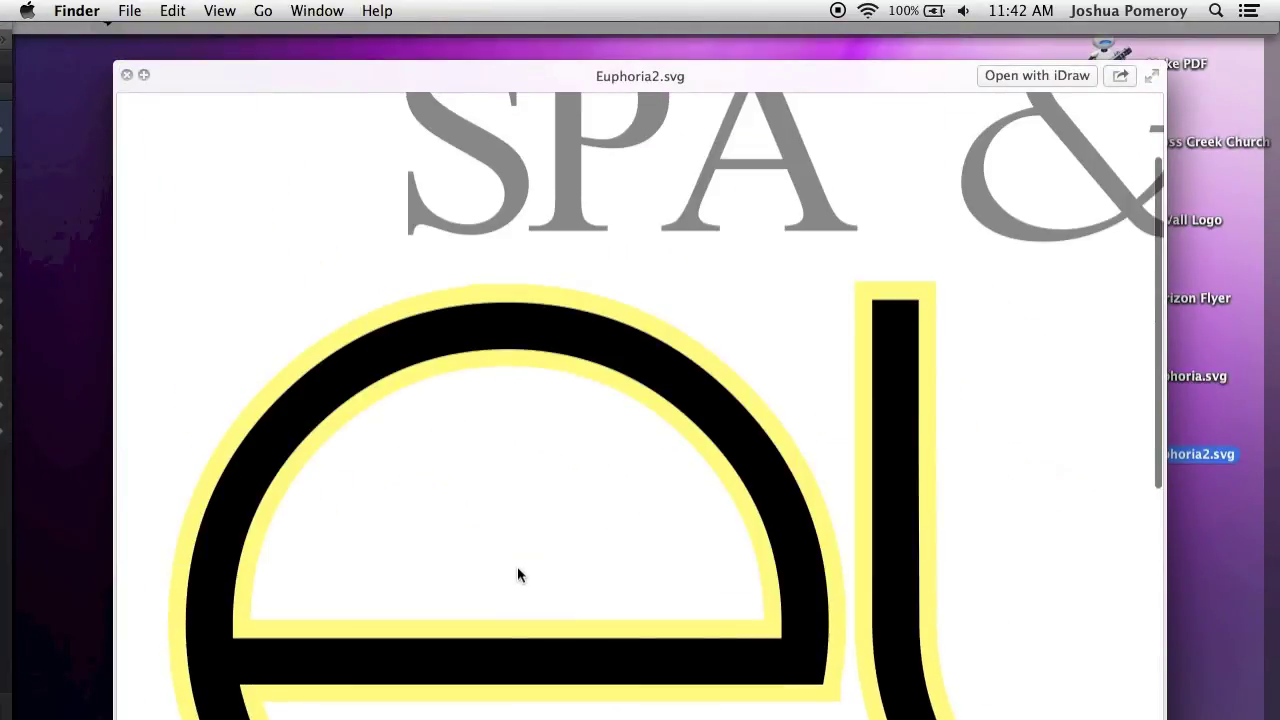
scroll(517, 566, right, 10)
scroll(517, 566, right, 10)
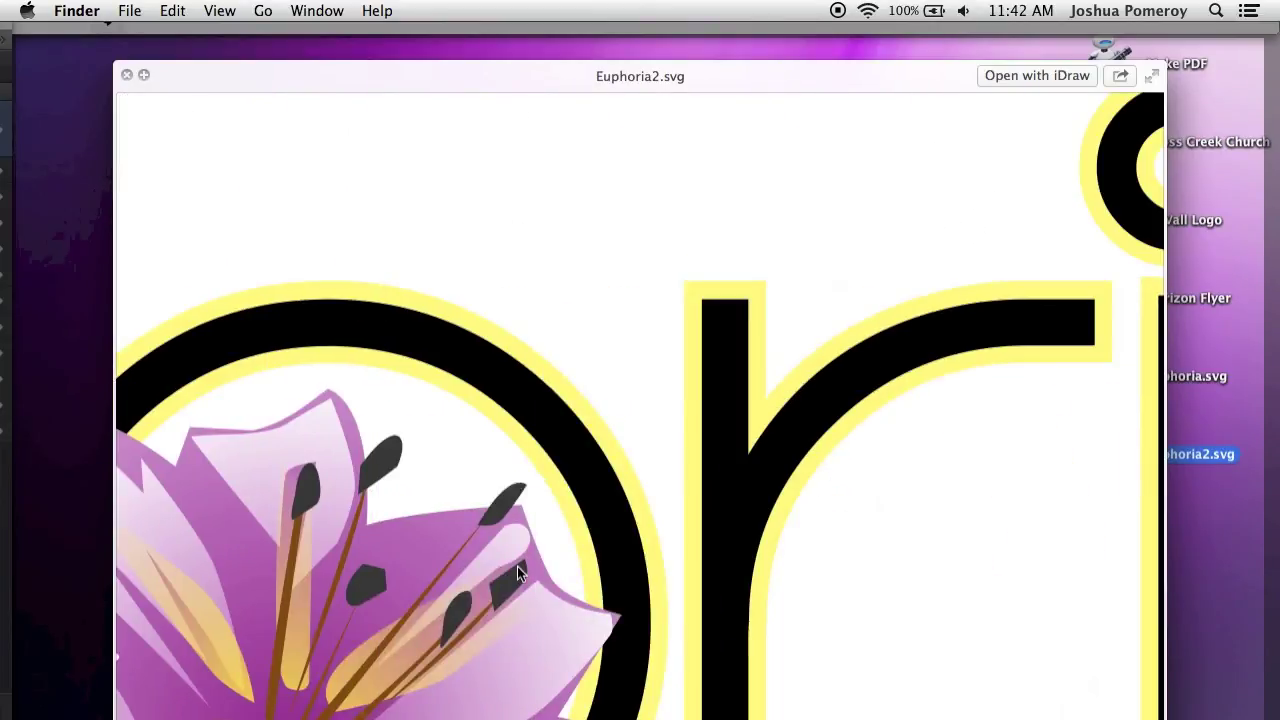
scroll(517, 566, down, 5)
scroll(517, 566, left, 5)
scroll(517, 566, up, 2)
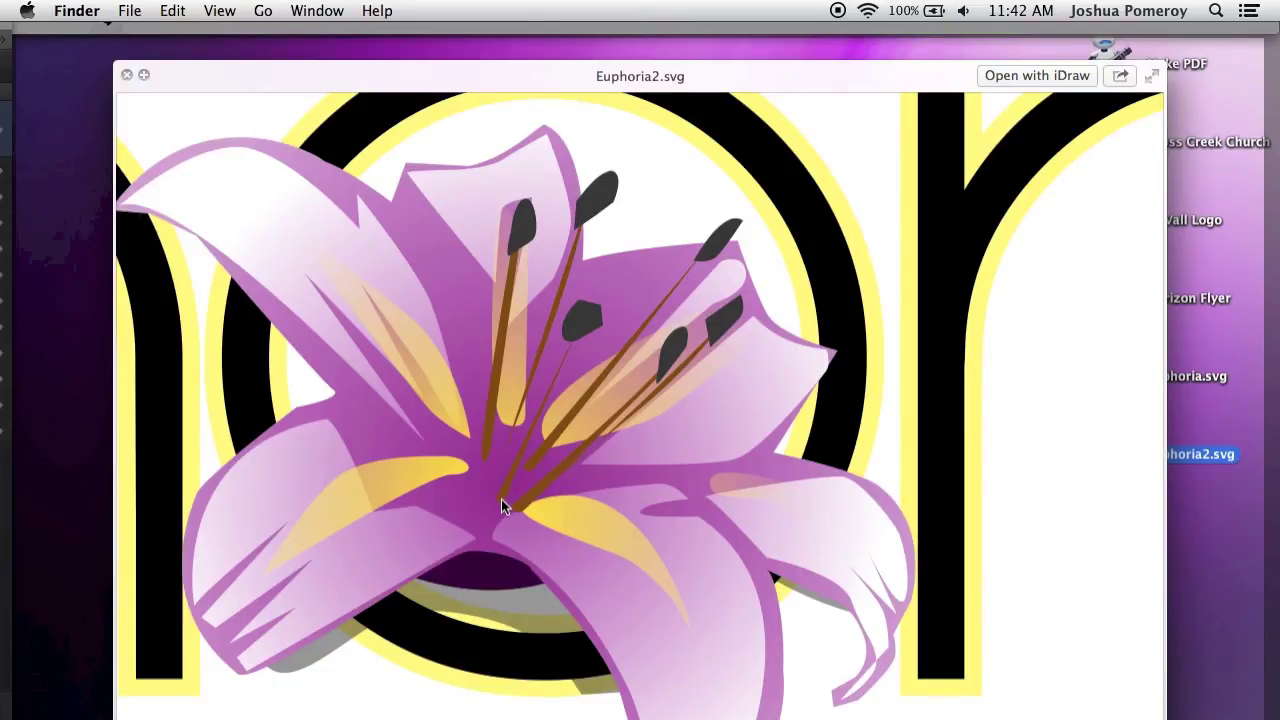
key(space)
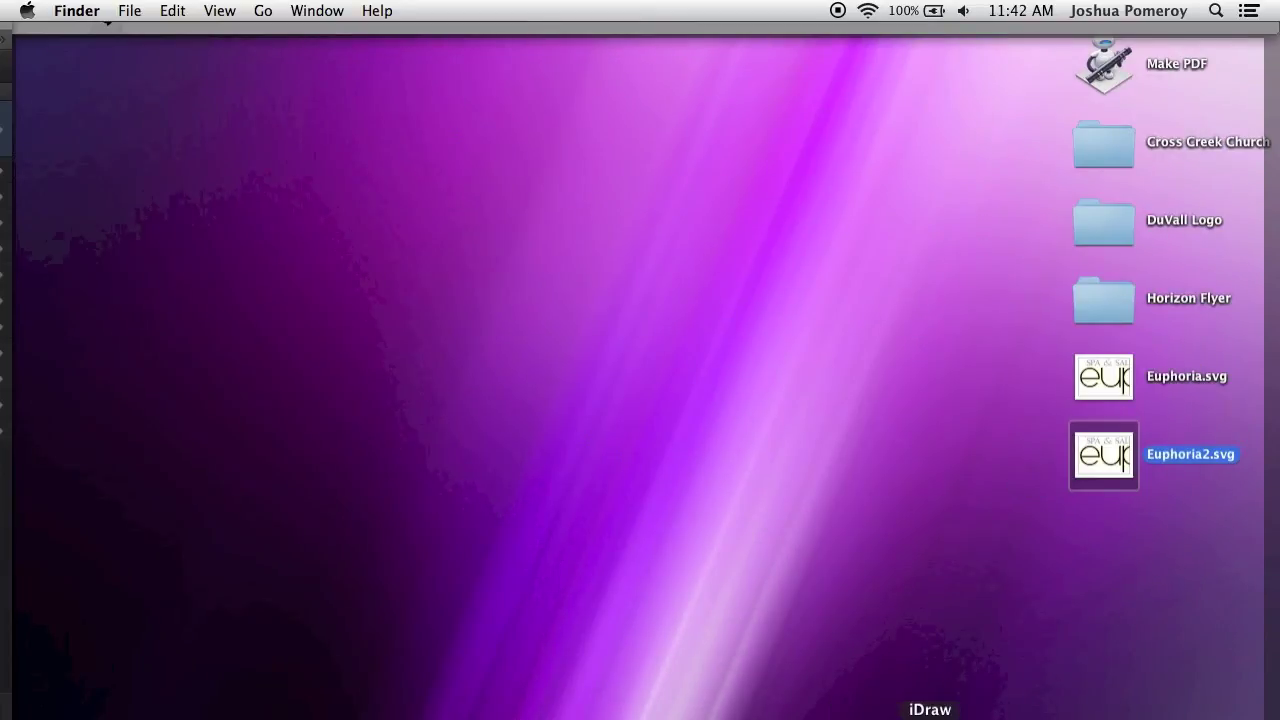
Step: Switch back to iDraw and view the PDF export settings without exporting
click(912, 714)
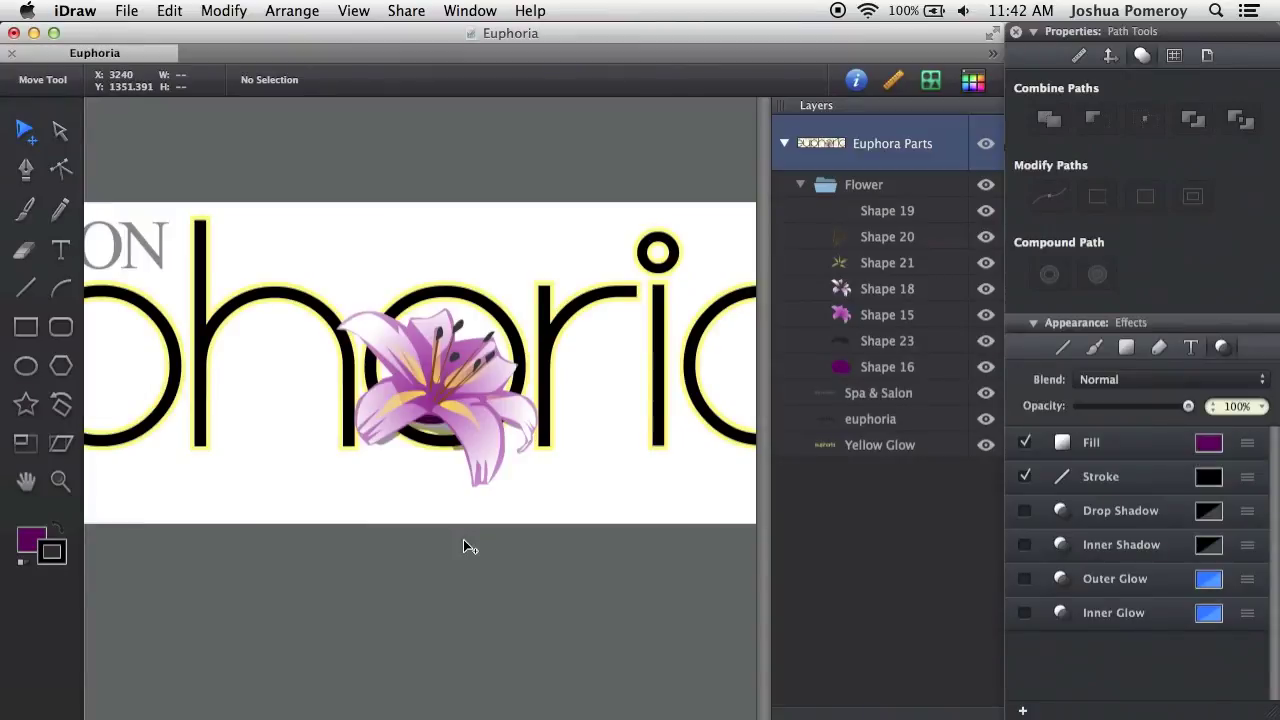
key(super+e)
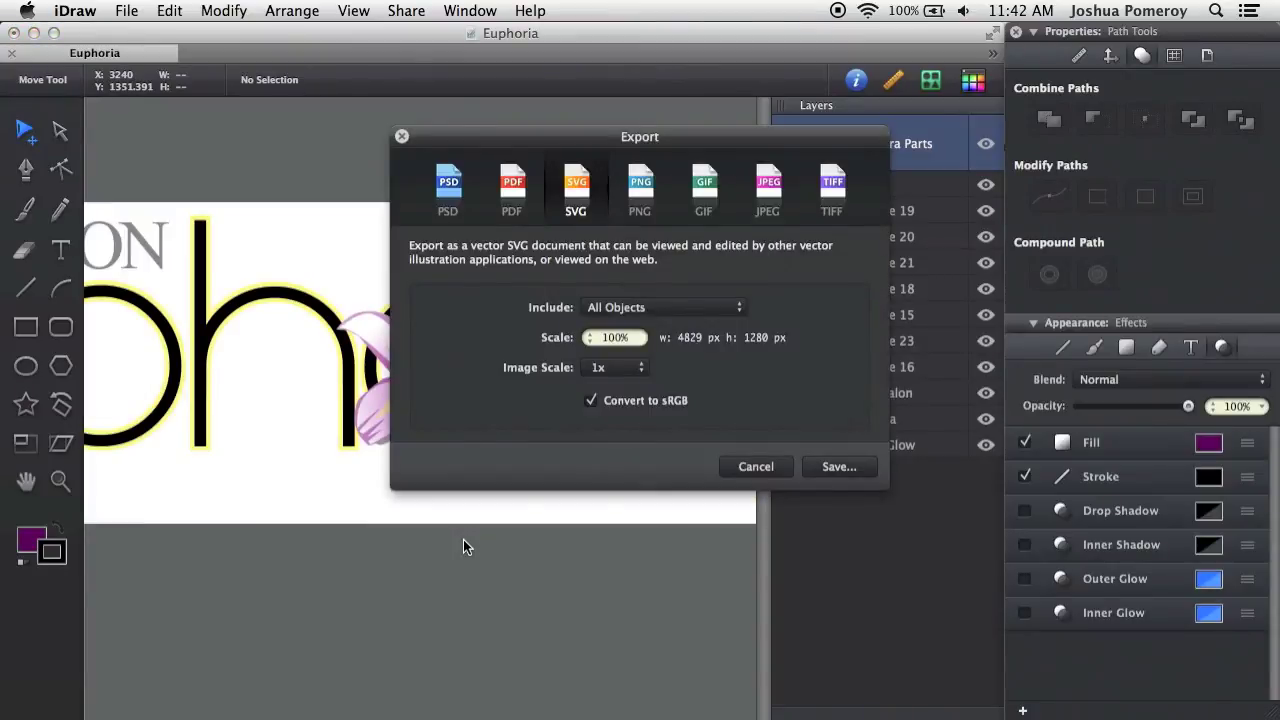
click(512, 188)
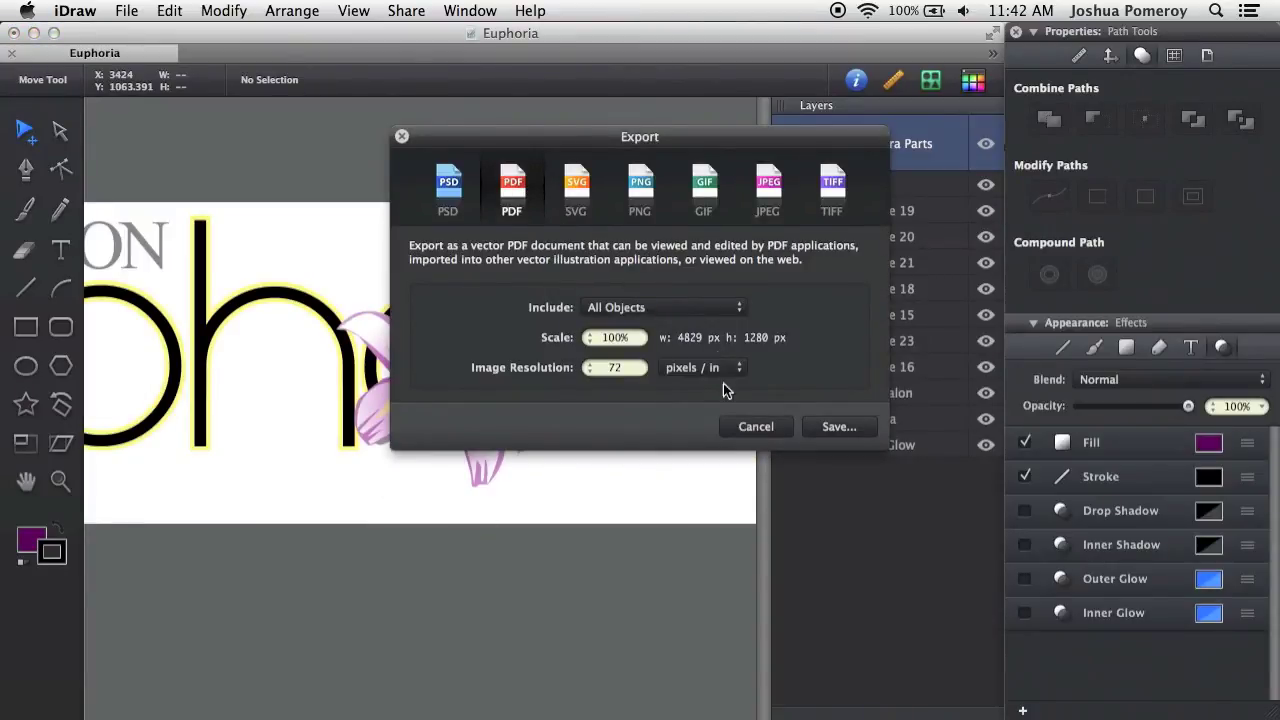
click(756, 426)
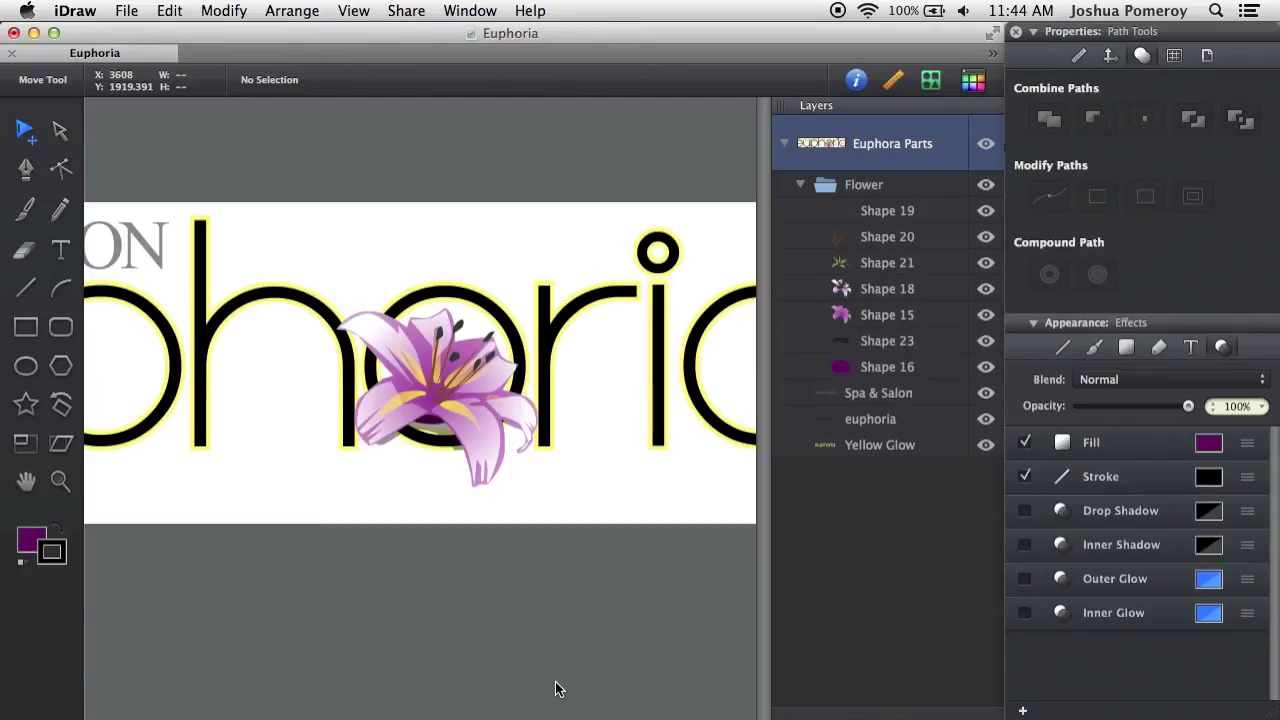
Step: Export the whole logo as a PDF named Euphoria to the Desktop, at 100% scale and 72 pixels/in
key(super+0)
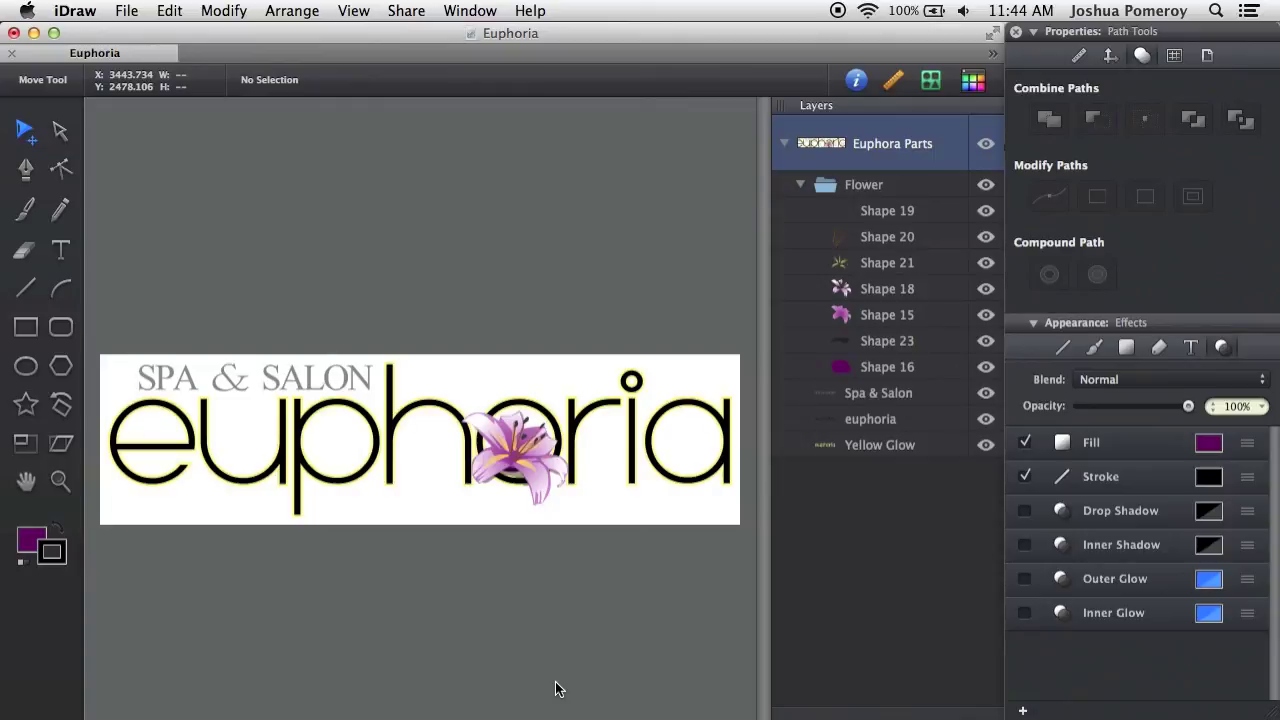
key(super+shift+e)
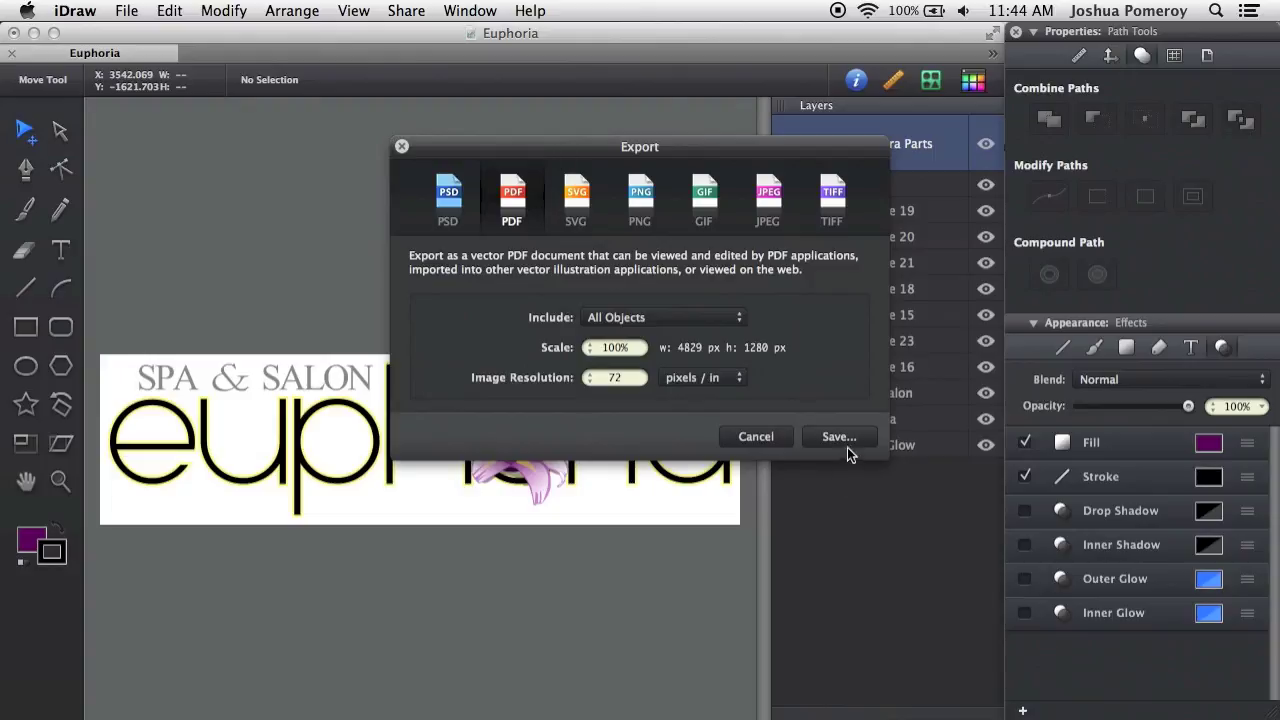
click(839, 437)
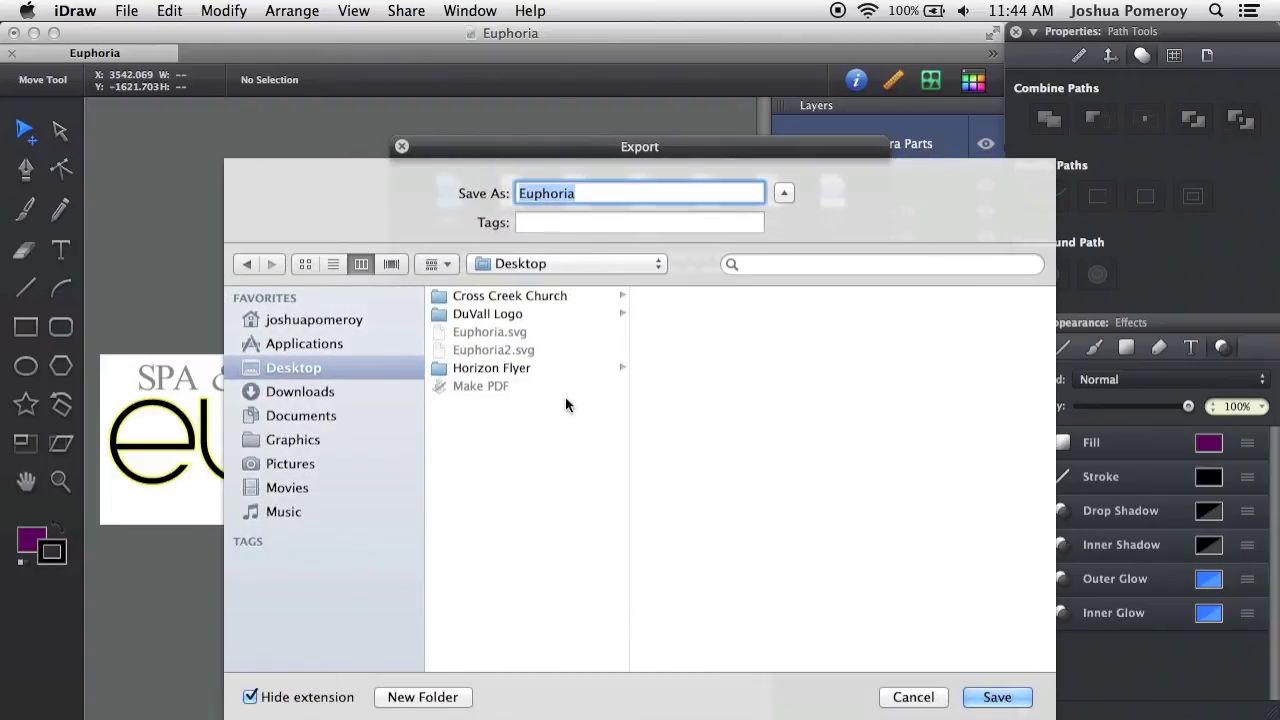
click(967, 697)
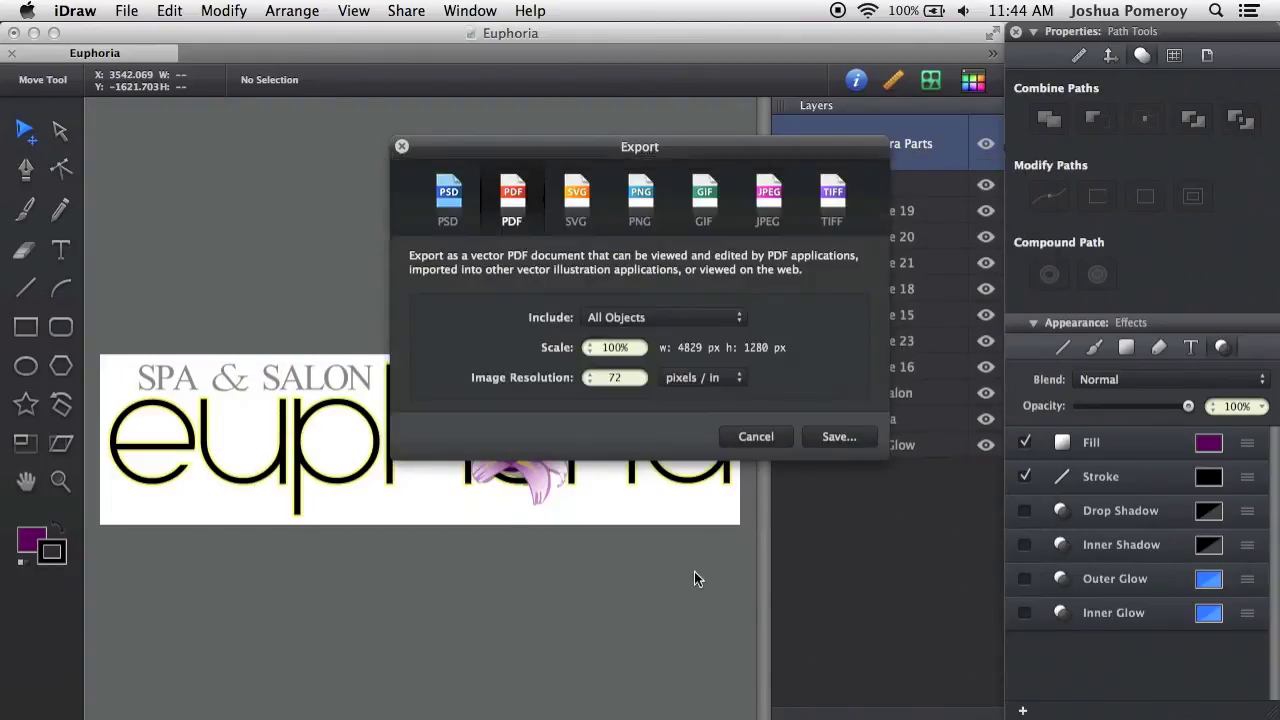
Step: Preview Euphoria.pdf from the Desktop to check the exported logo
key(F11)
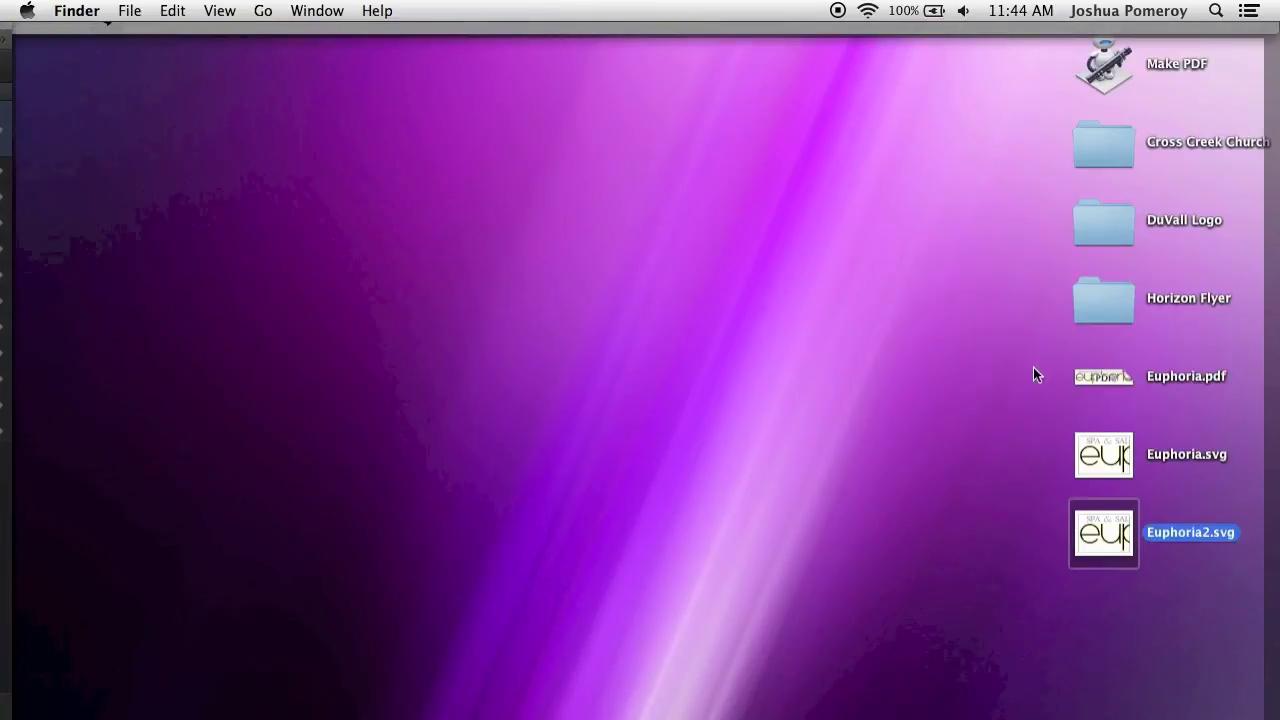
click(1104, 377)
key(space)
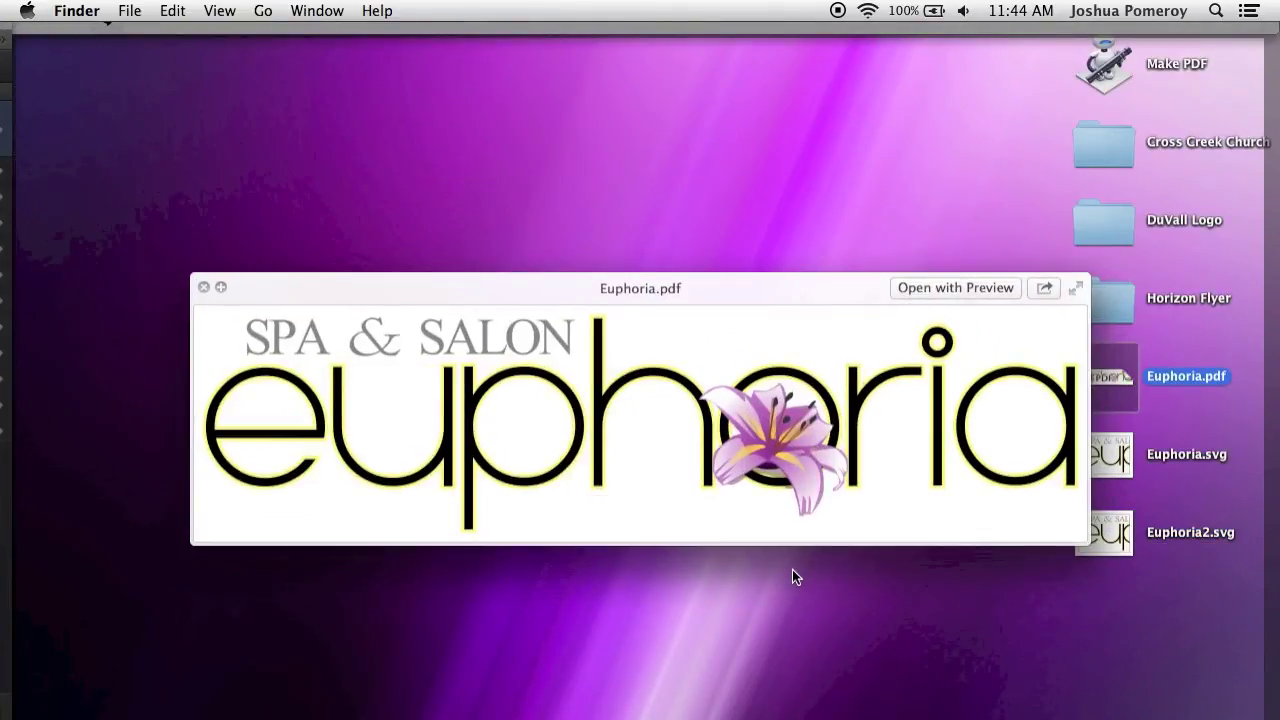
Step: Switch back to iDraw and close the Euphoria 2.idraw document, leaving the original Euphoria document open
key(F11)
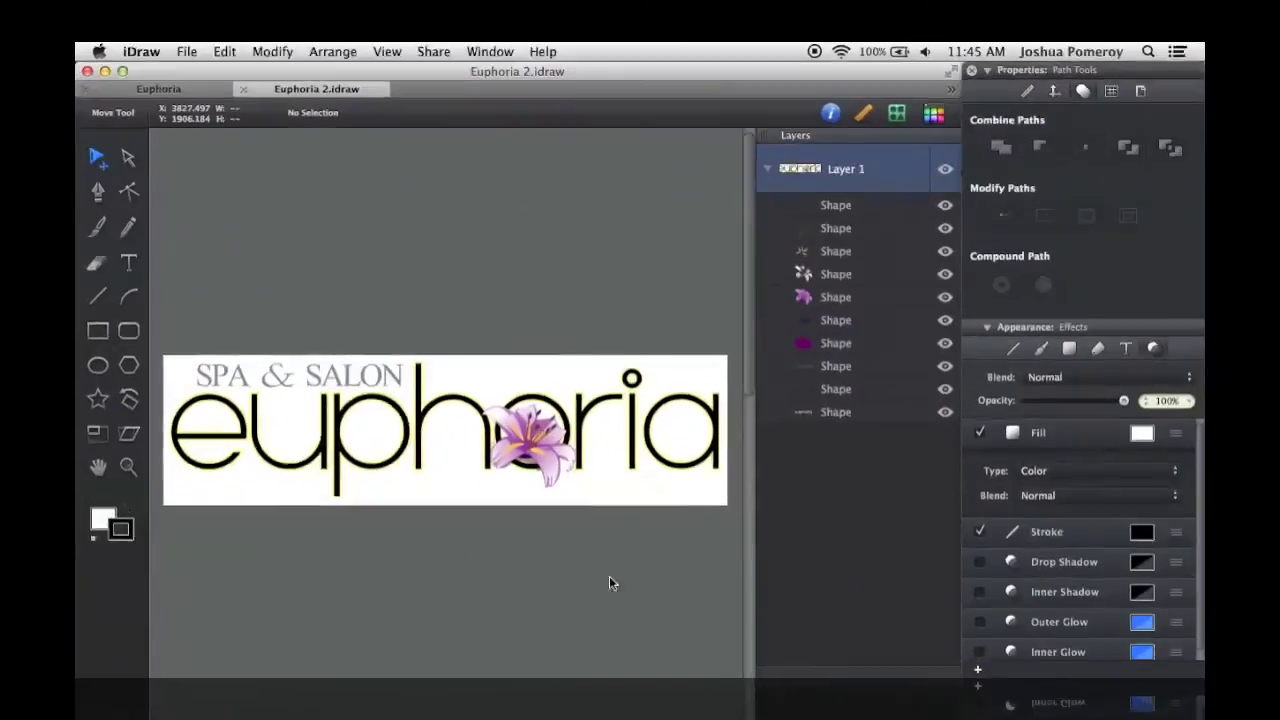
key(F11)
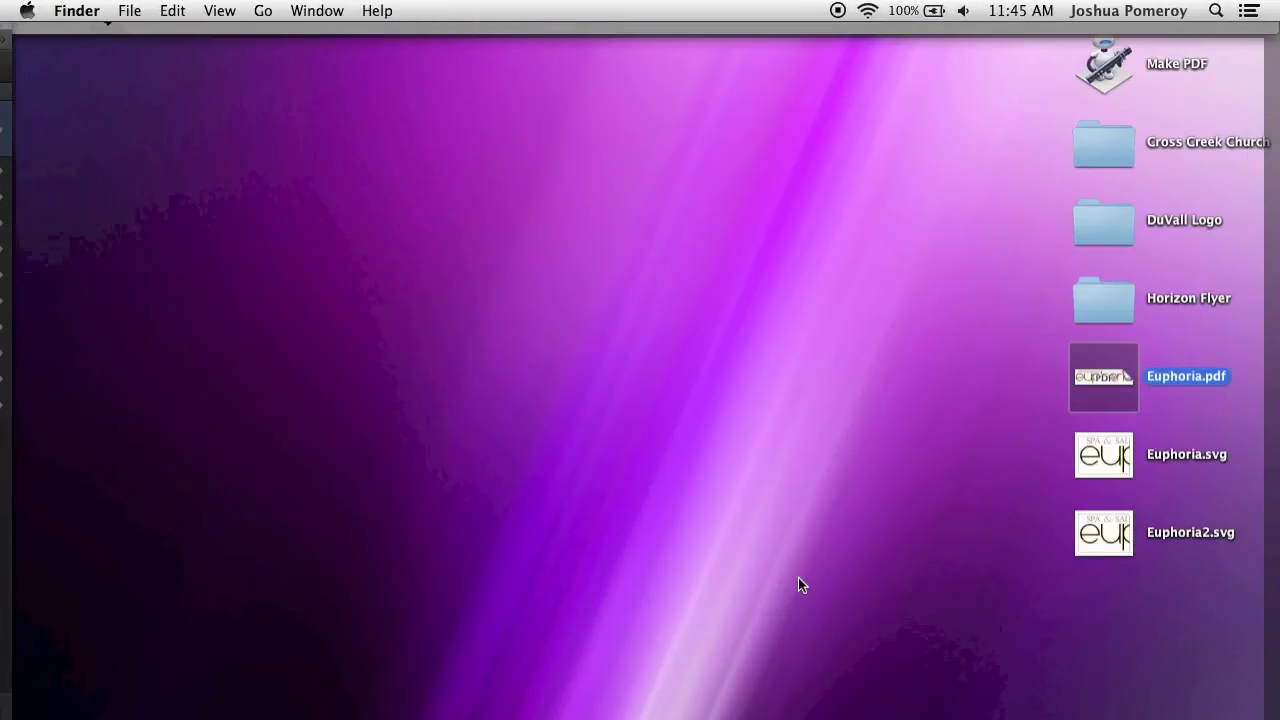
key(F11)
key(super+w)
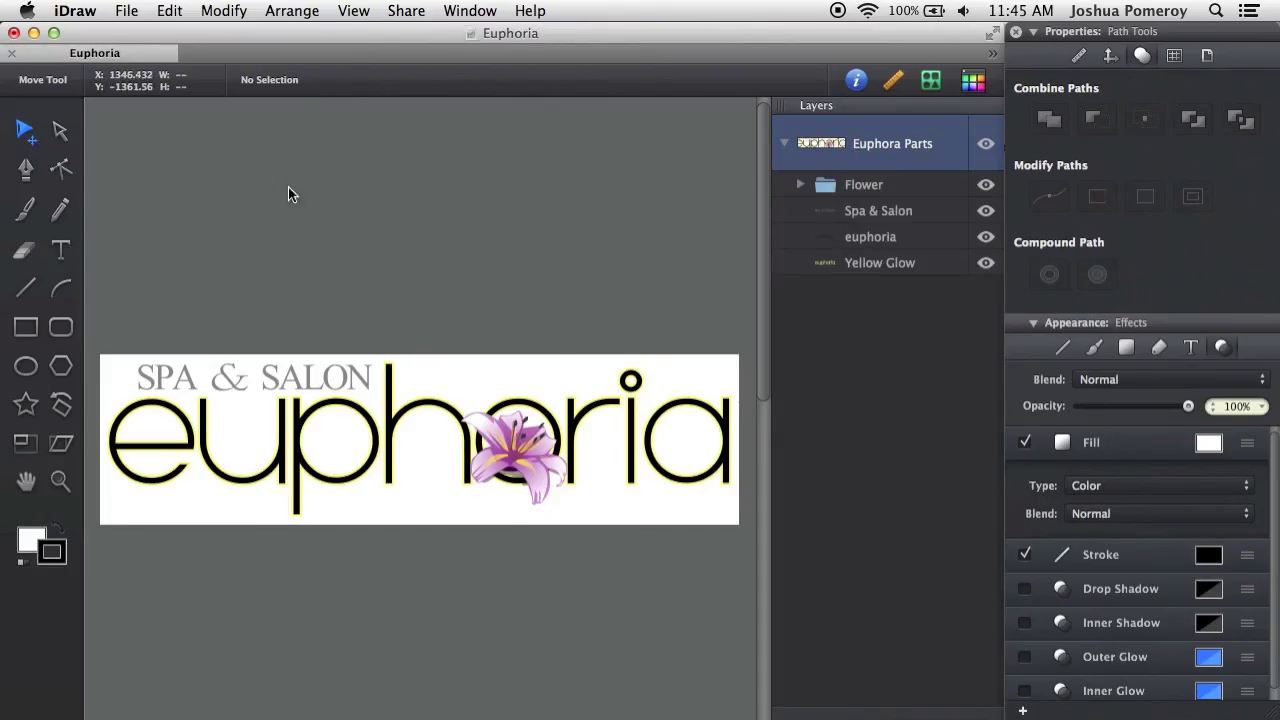
Step: Review the PDF export options for the Euphoria document once more and dismiss them
key(super+e)
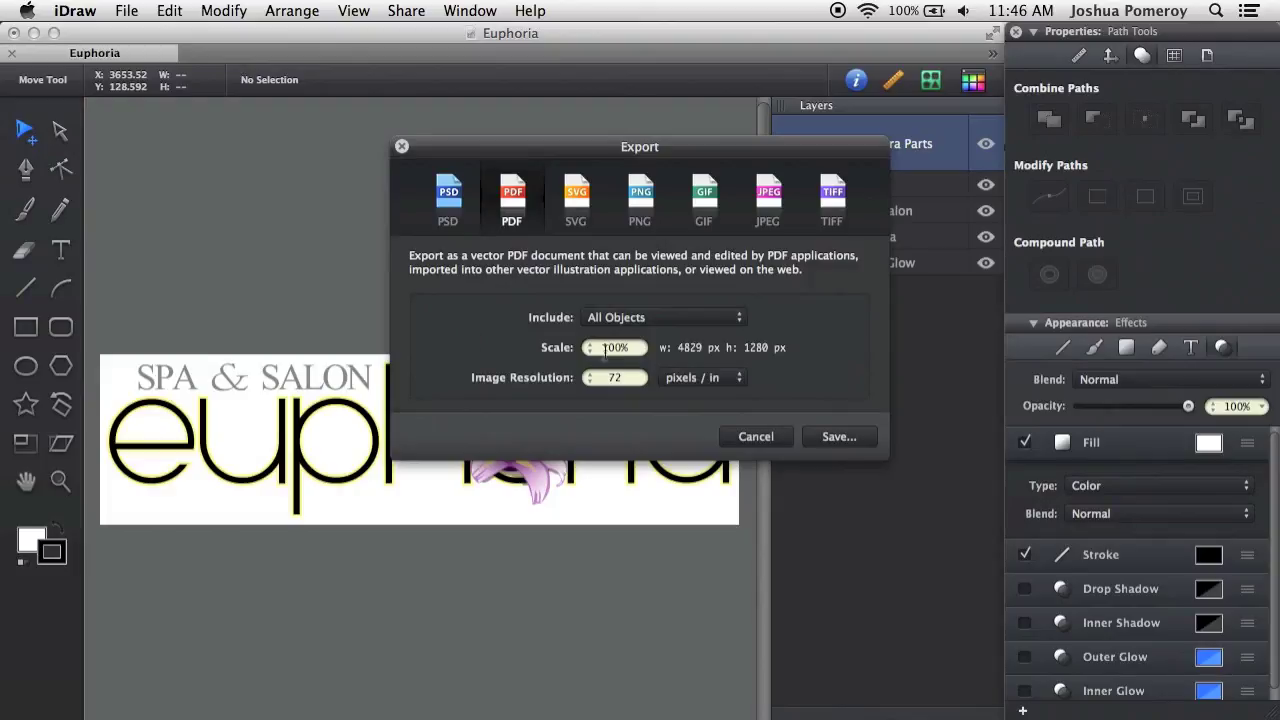
click(756, 437)
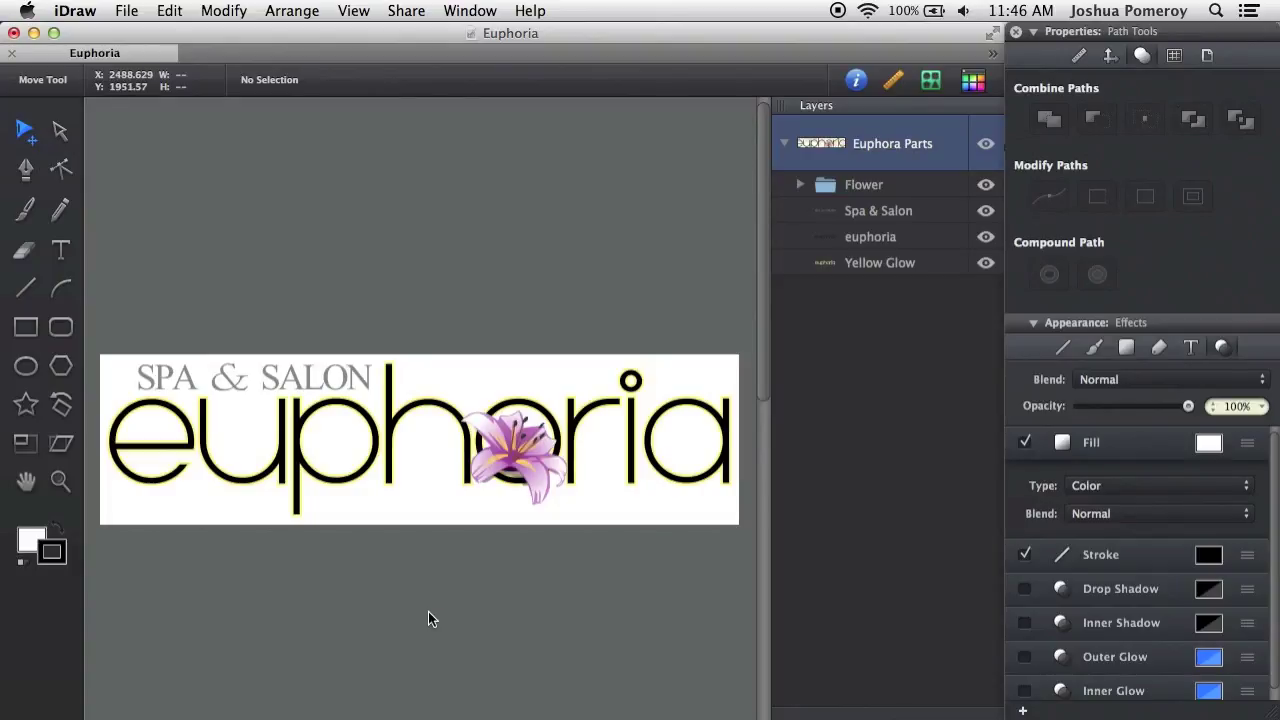
Step: Rename Euphoria.pdf on the Desktop to Euphoria.ai and accept the change of file extension
key(F11)
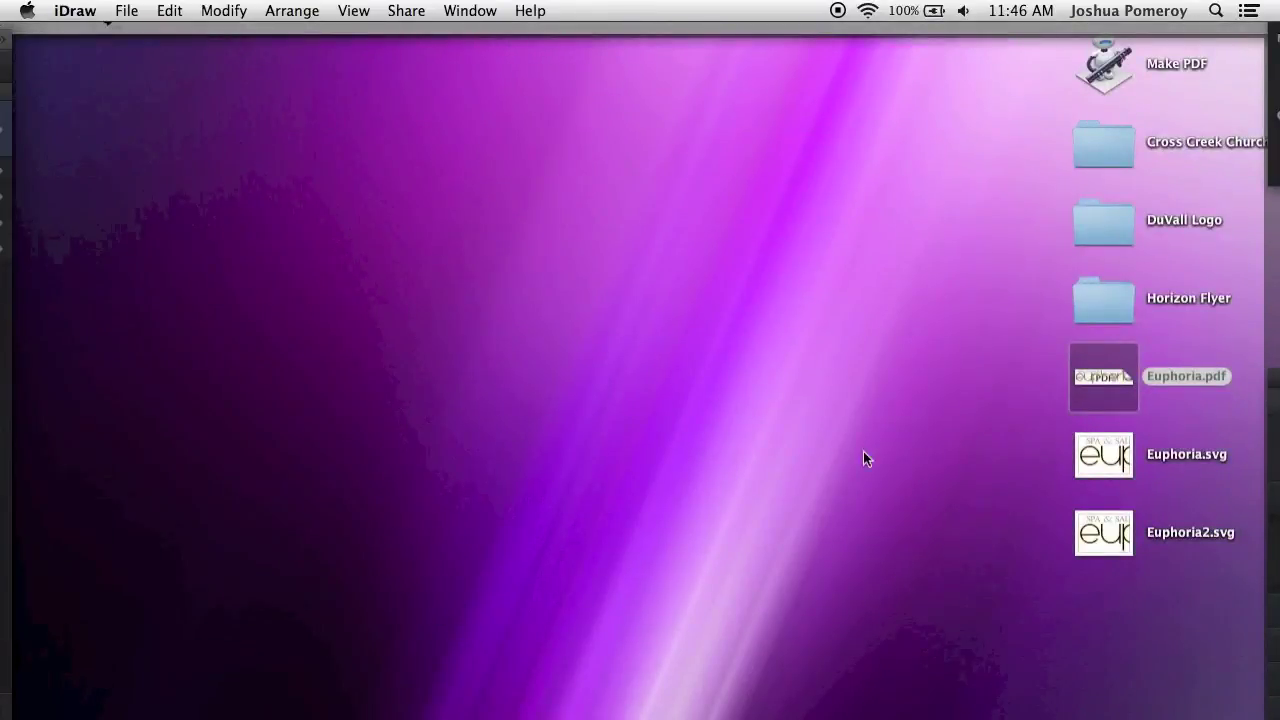
click(1124, 390)
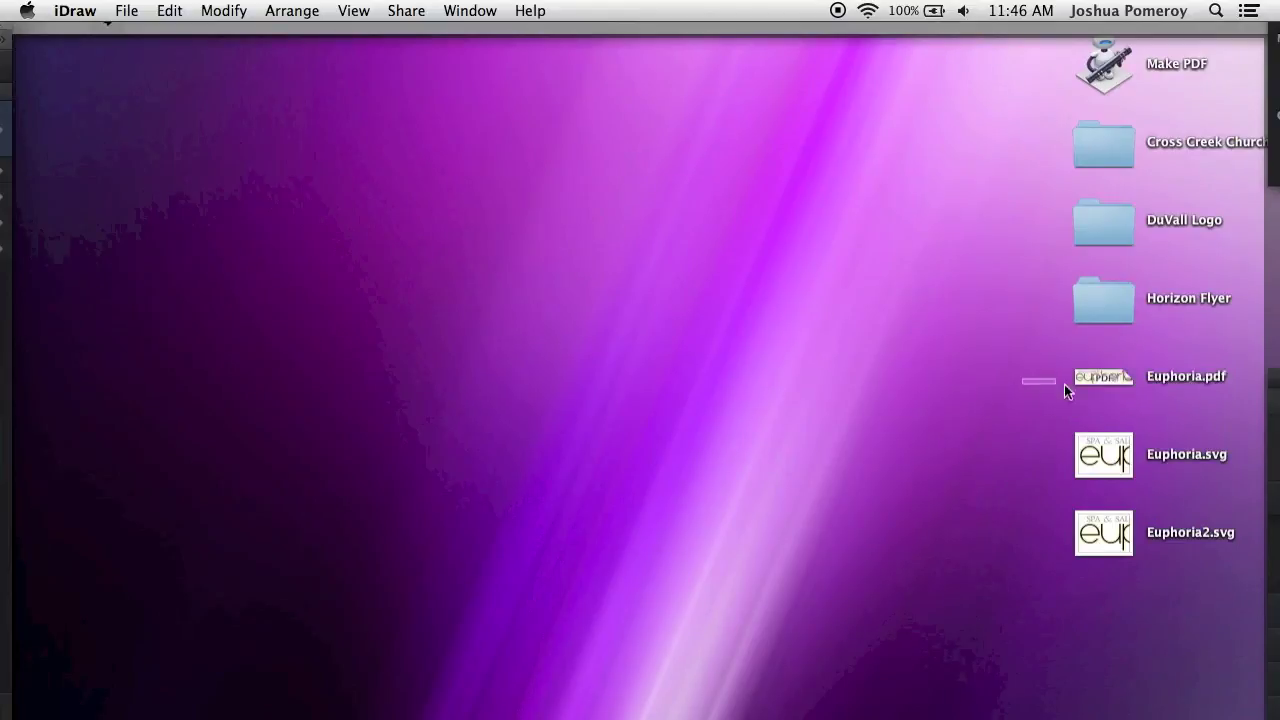
key(Return)
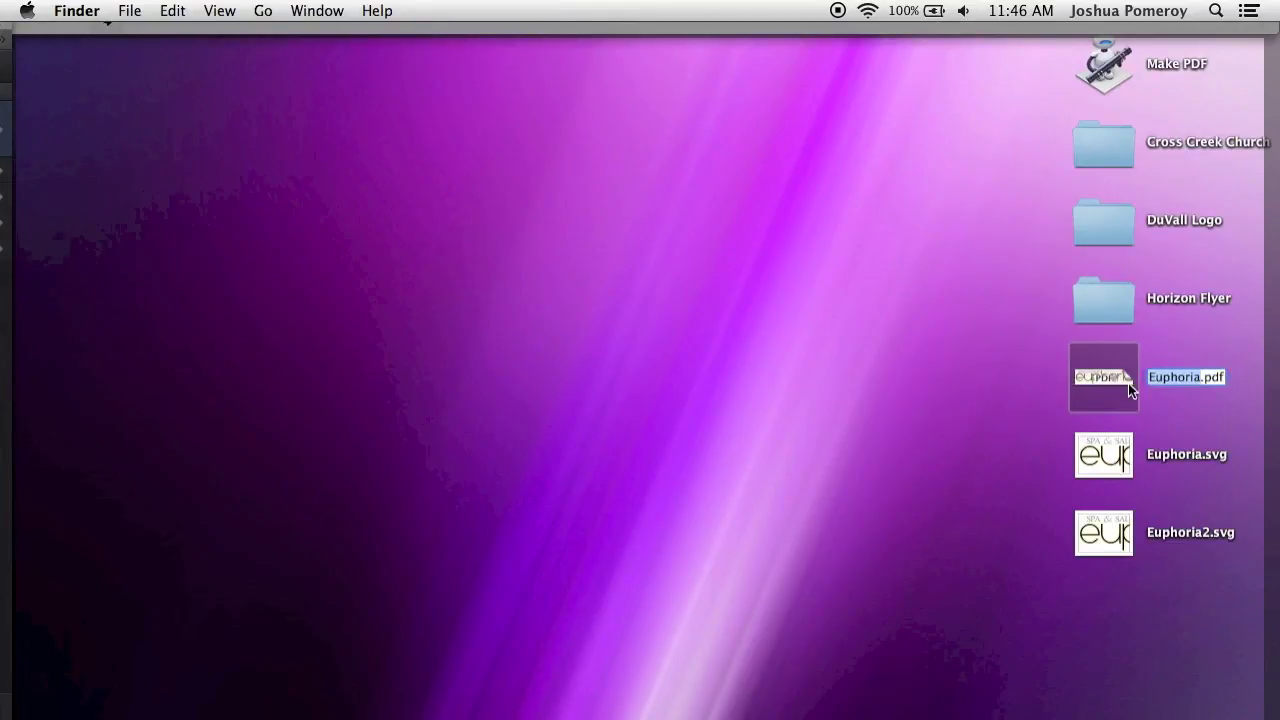
key(Down)
key(BackSpace)
key(BackSpace)
key(BackSpace)
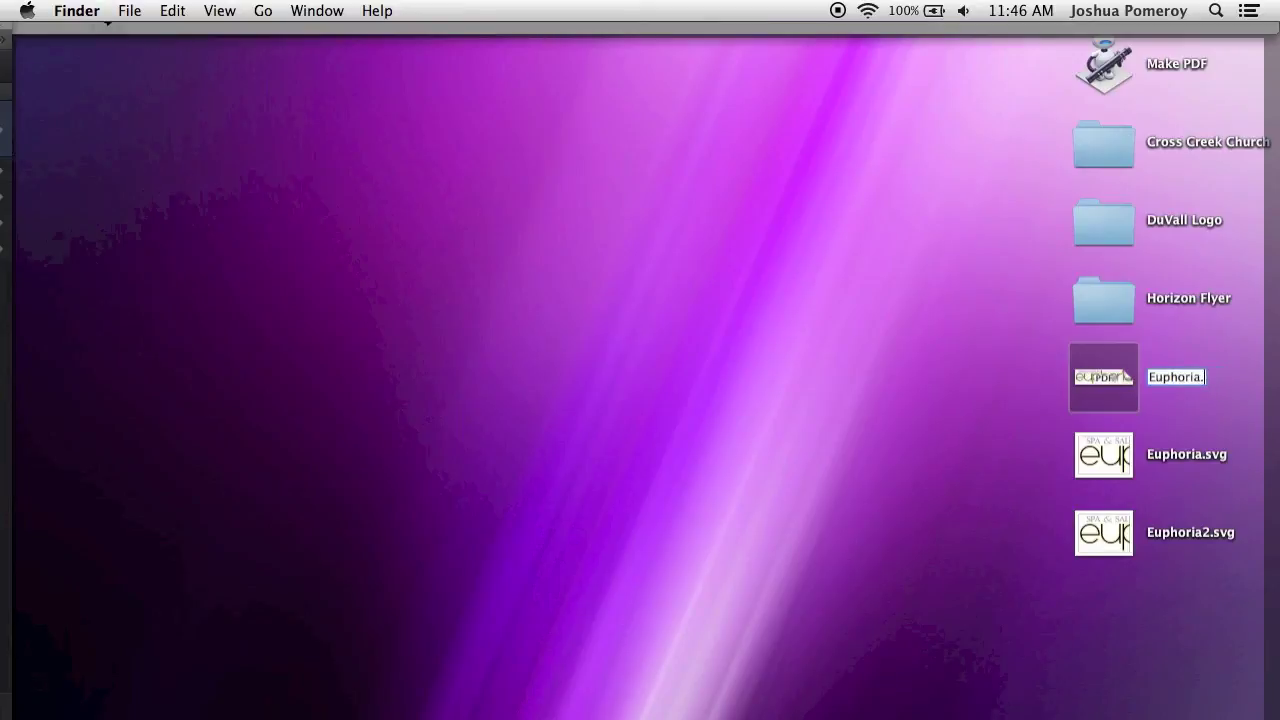
text(ai)
key(Return)
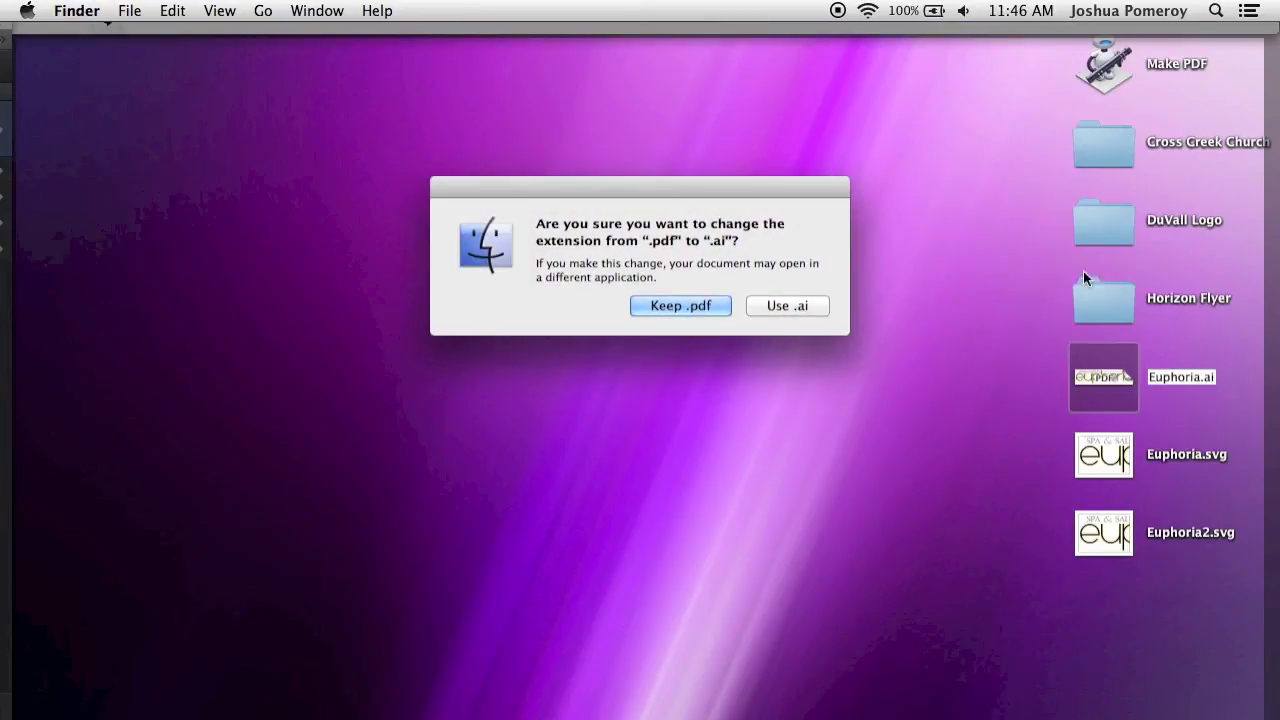
click(800, 308)
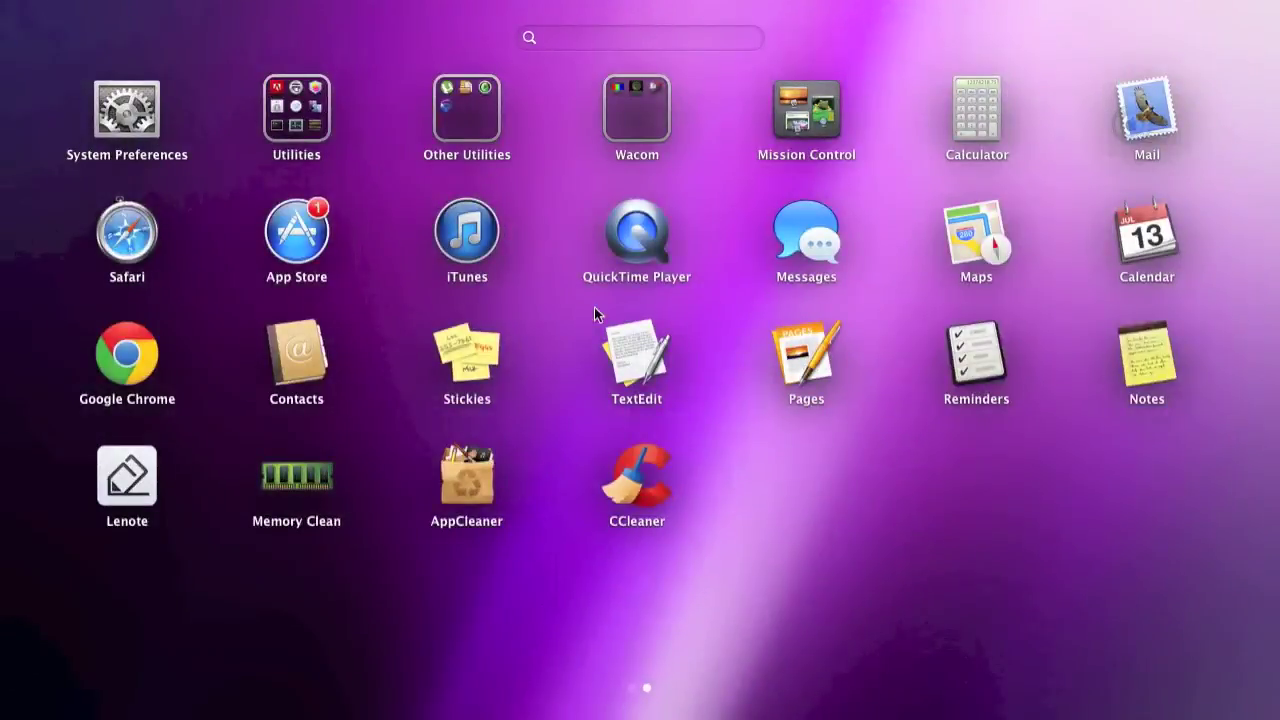
Step: Reveal the Desktop and preview Euphoria.ai to check the renamed logo file
scroll(594, 307, left, 3)
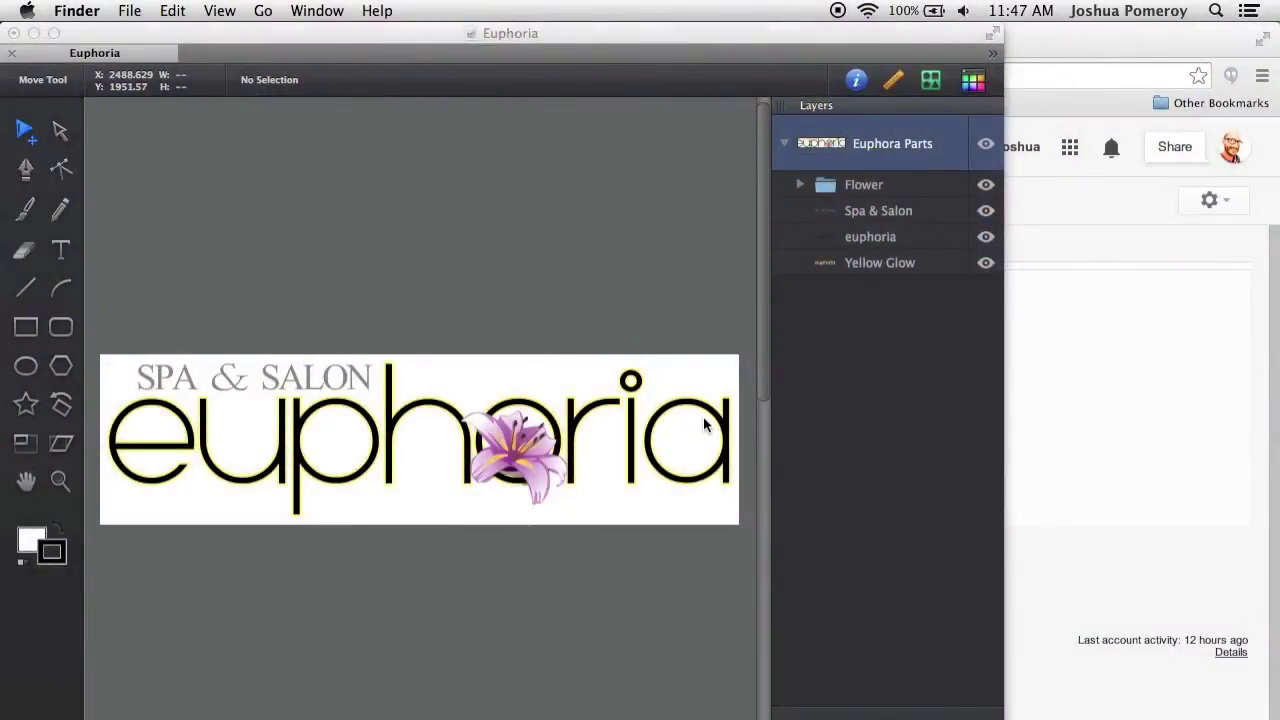
key(F11)
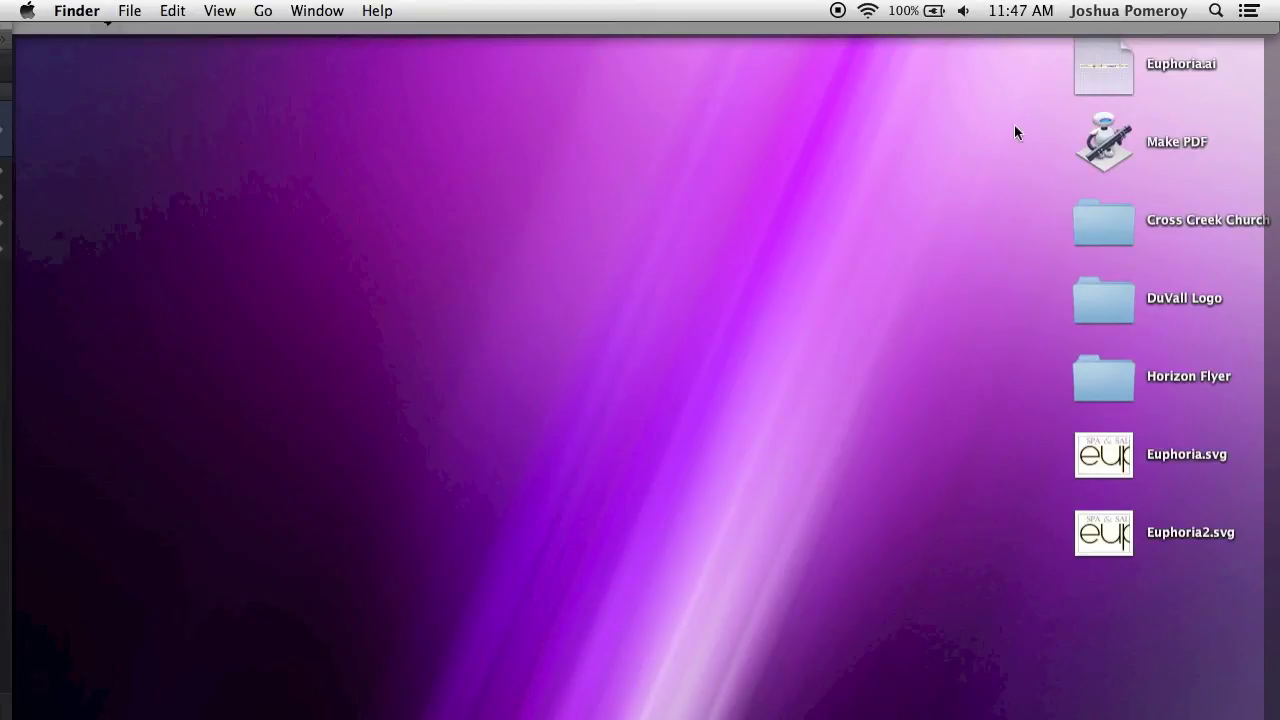
click(1104, 68)
key(space)
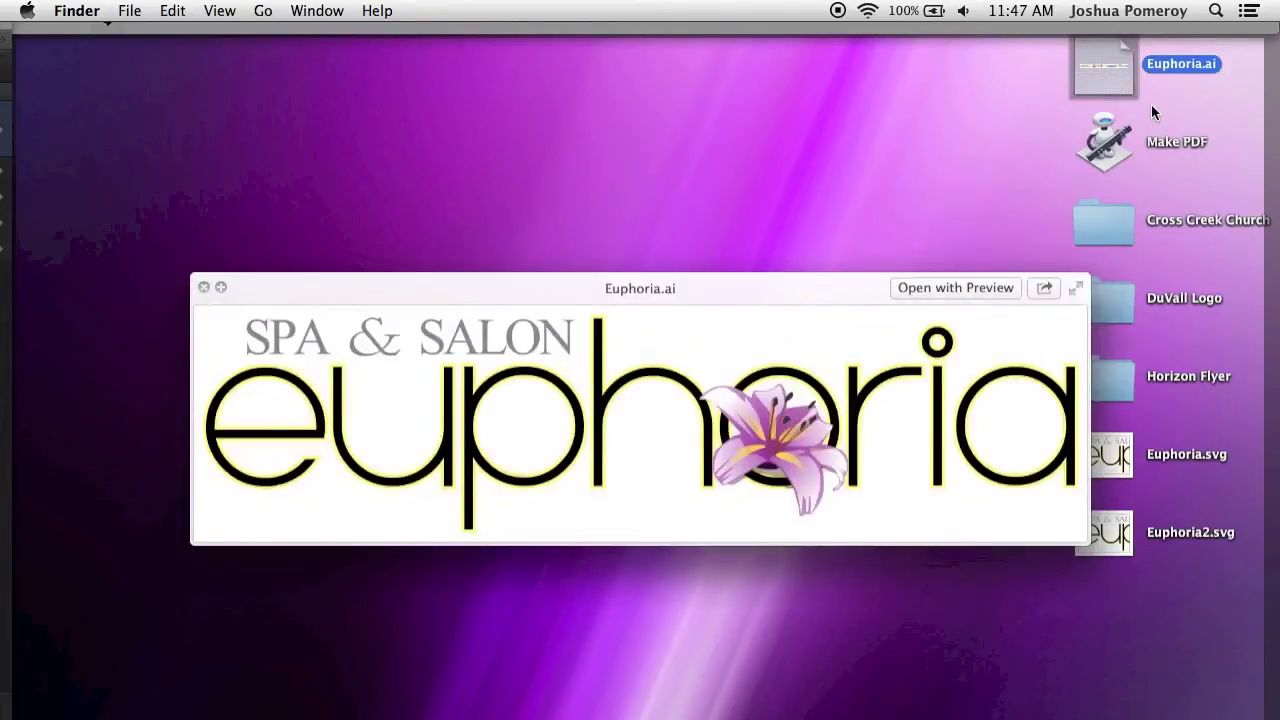
Step: Open Euphoria.ai from the Desktop in iDraw and inspect the imported lettering and flower
drag(1104, 78, 1044, 641)
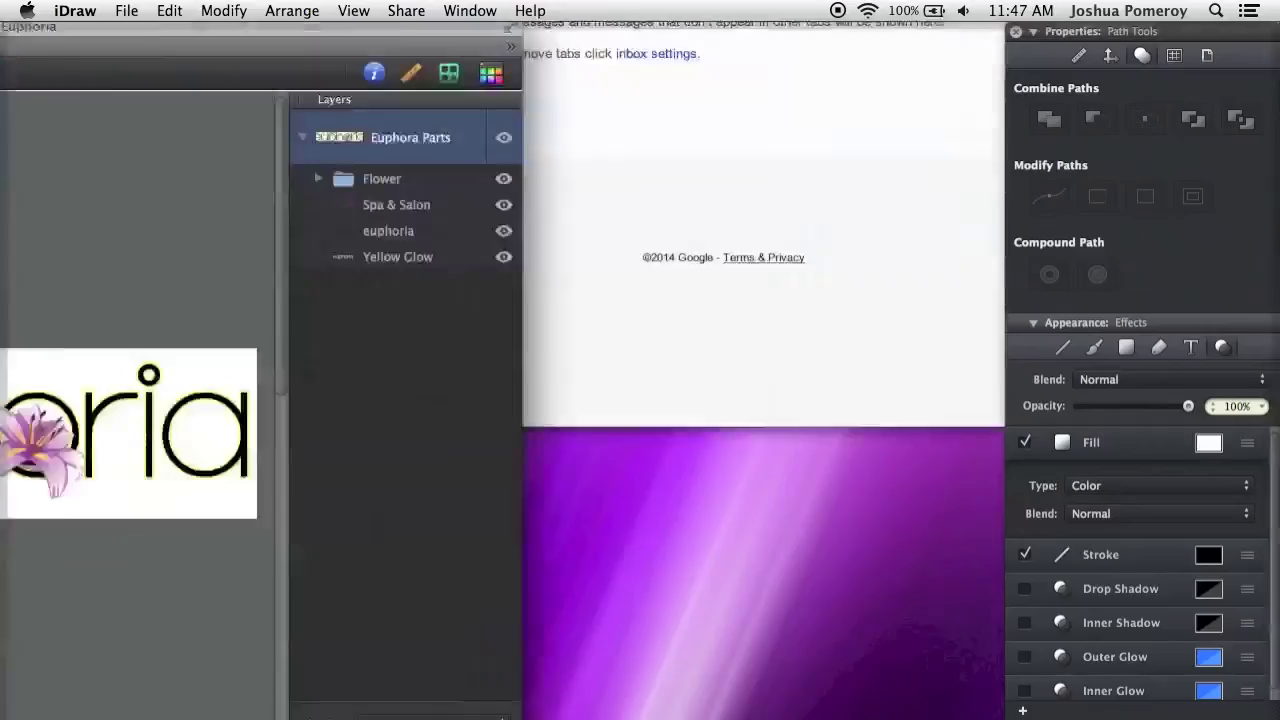
scroll(541, 552, down, 5)
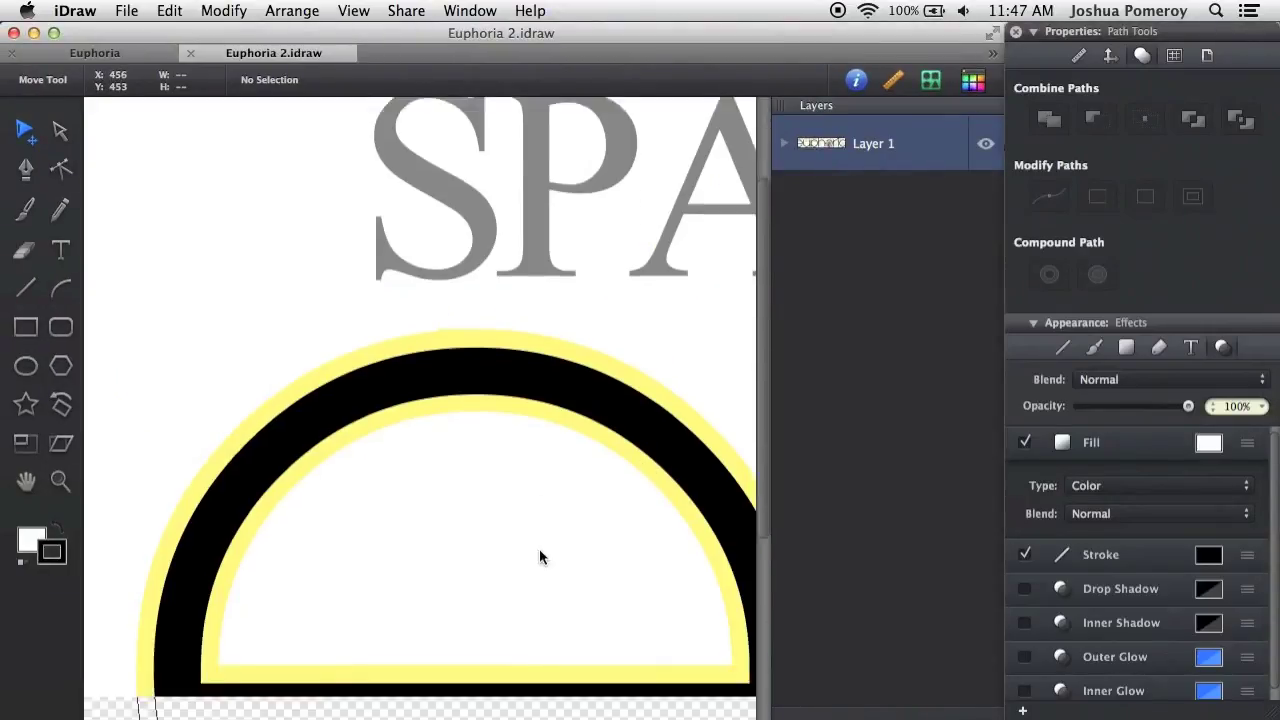
scroll(541, 547, down, 5)
scroll(587, 542, right, 10)
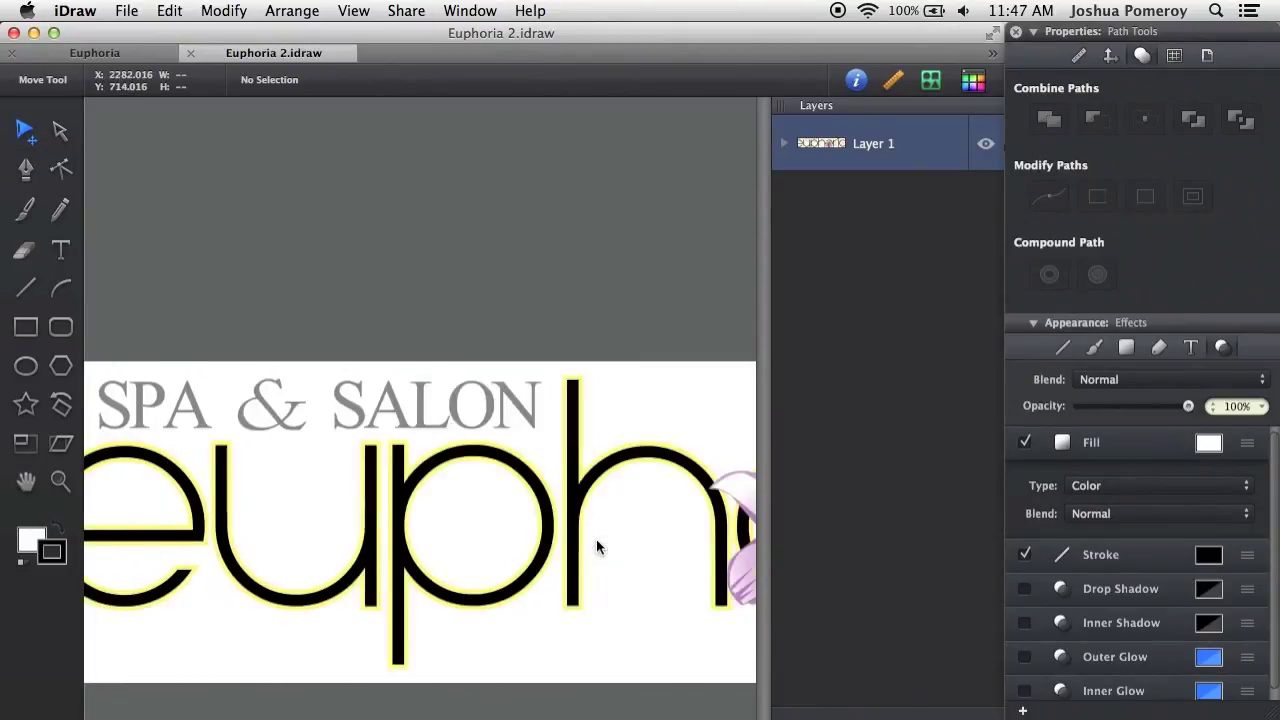
scroll(598, 545, right, 3)
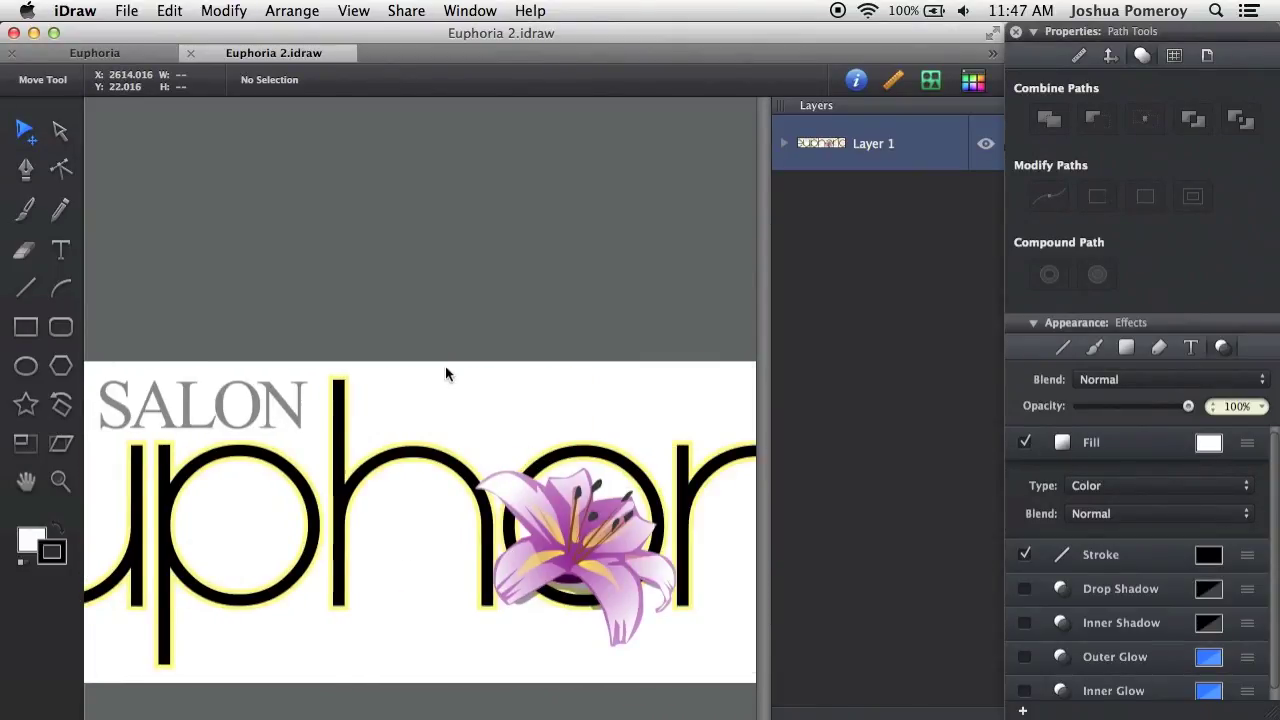
key(super+w)
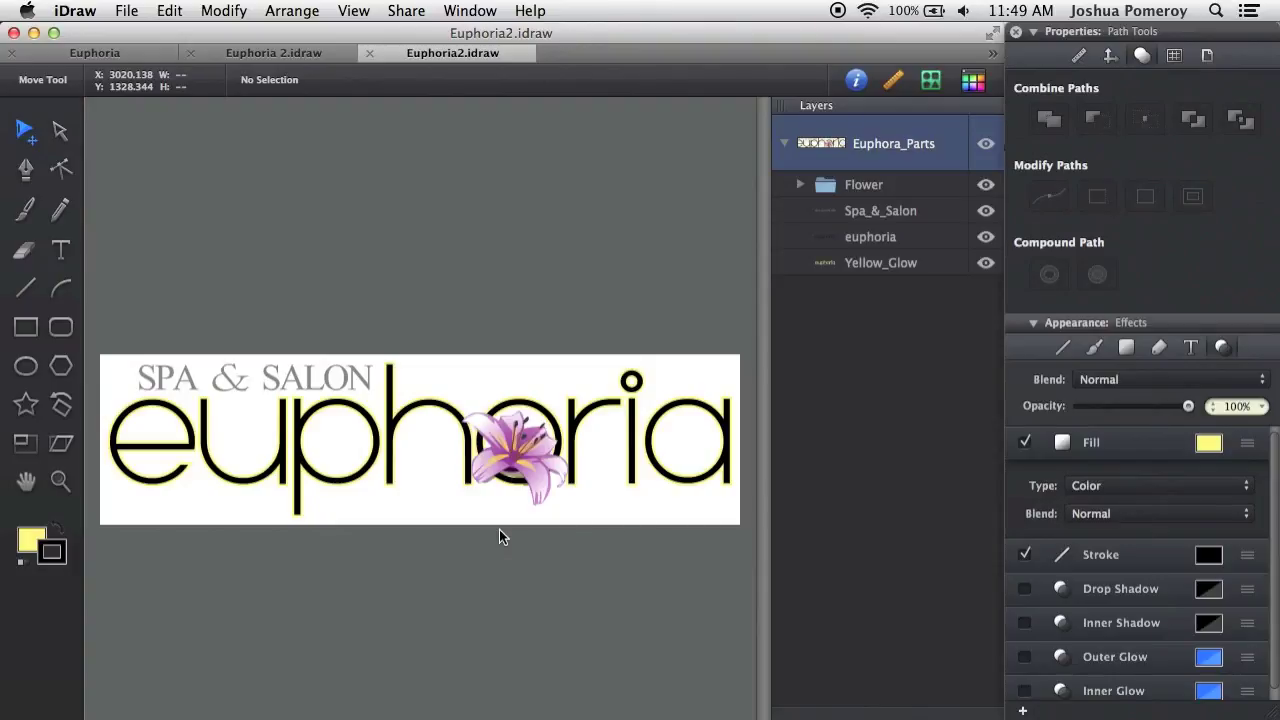
Step: Reset the Euphoria2.idraw drawing colours to a black fill with no stroke and collapse the Fill effect's settings
key(d)
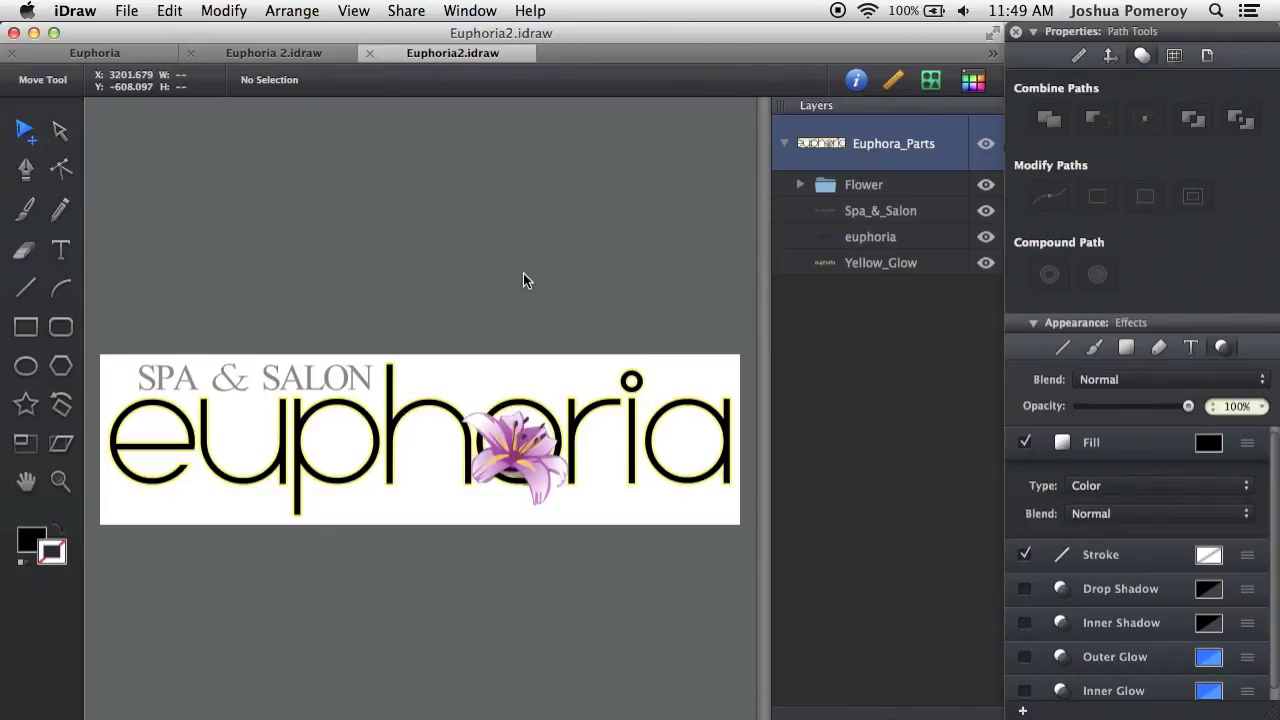
click(1257, 449)
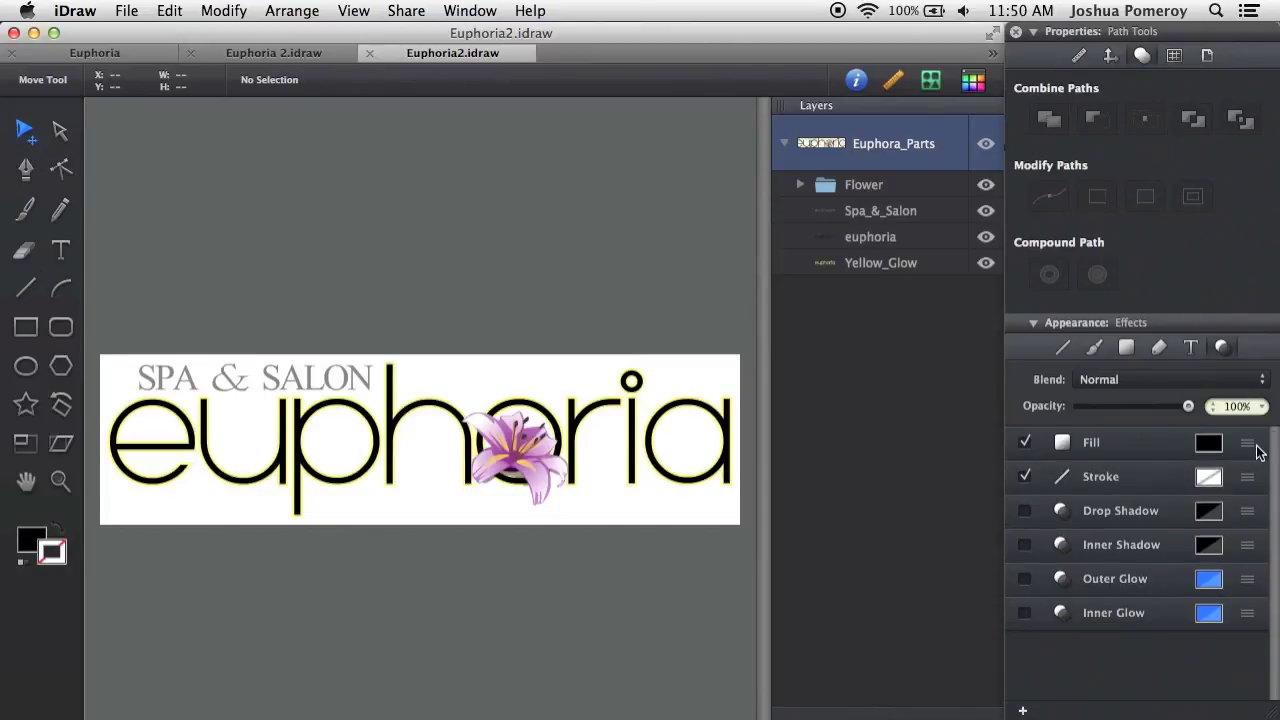